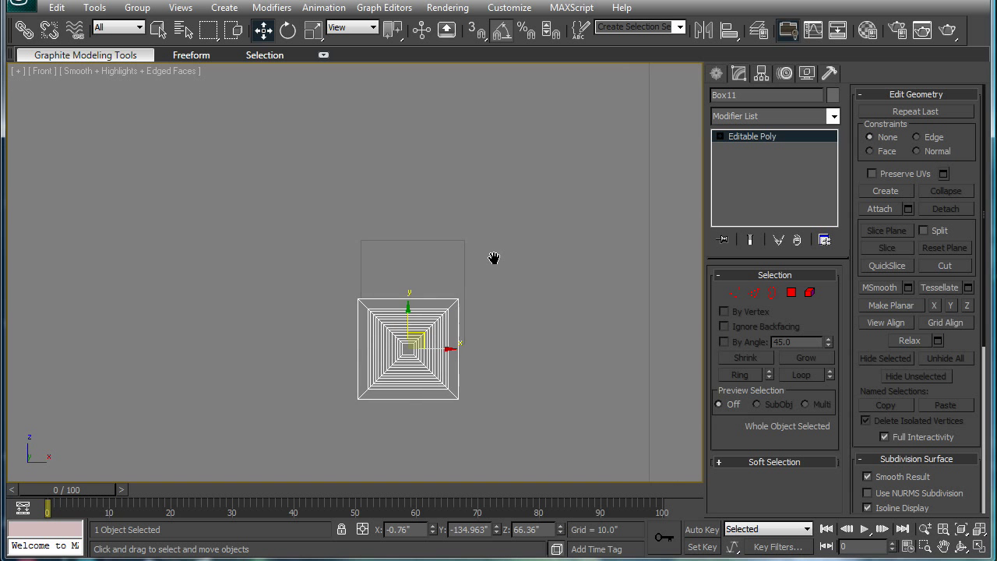
- Rotate the selected square vent so it lies flat with its louvres facing down
scroll(493, 260, "up", 2)
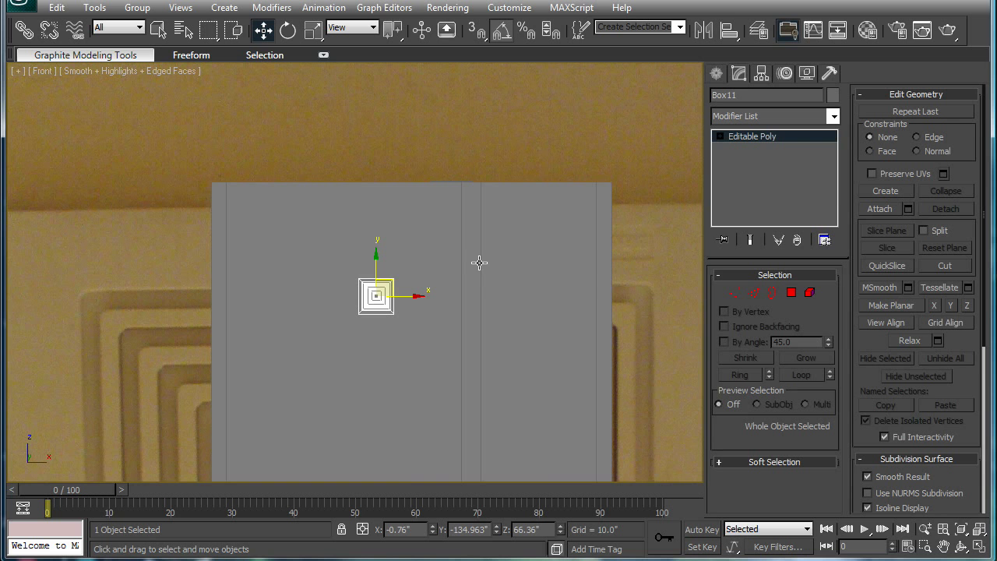
middle_click_drag(433, 255, 508, 345)
key("p")
scroll(443, 245, "down", 4)
key("e")
left_click_drag(511, 370, 548, 424)
middle_click_drag(550, 358, 493, 390)
key("w")
- Move the square vent into the small partitioned compartment of the room in the Top view
key("t")
middle_click_drag(430, 349, 425, 264)
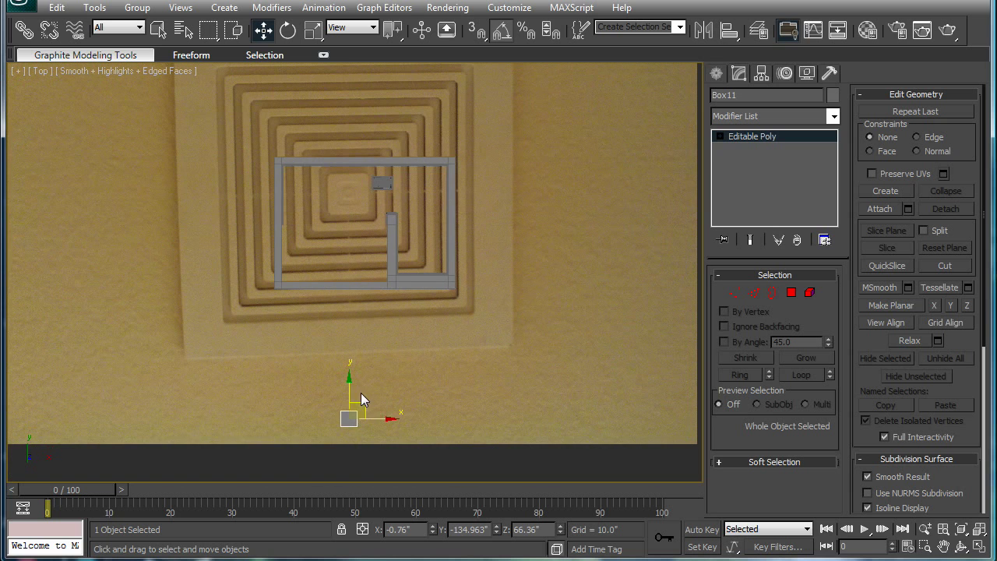
left_click_drag(361, 400, 428, 246)
middle_click_drag(429, 246, 405, 272)
- Raise the square vent to ceiling height near the top of the walls in the wireframe Front view
key("f")
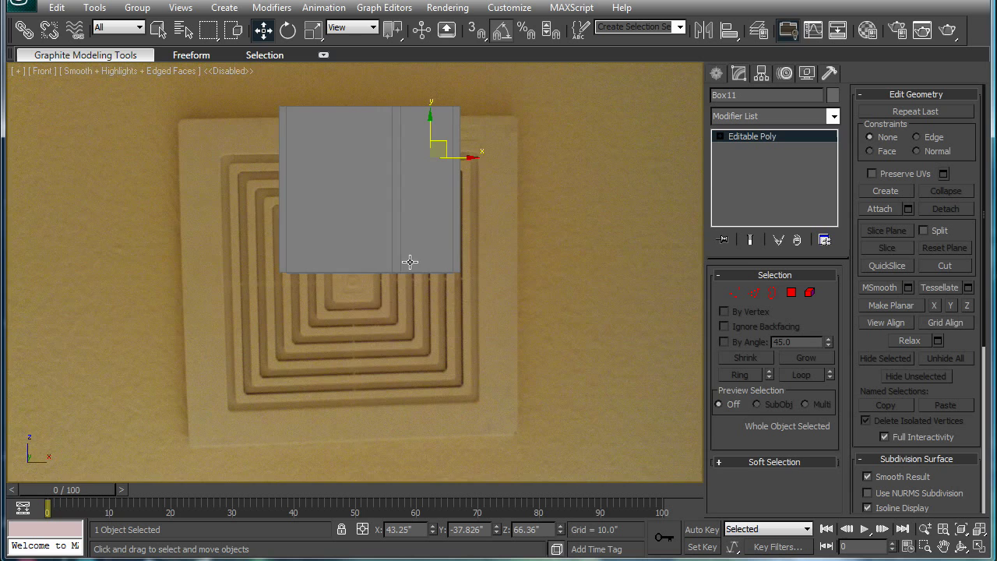
scroll(410, 263, "up", 6)
key("3")
middle_click_drag(399, 329, 364, 353)
middle_click_drag(392, 314, 376, 336)
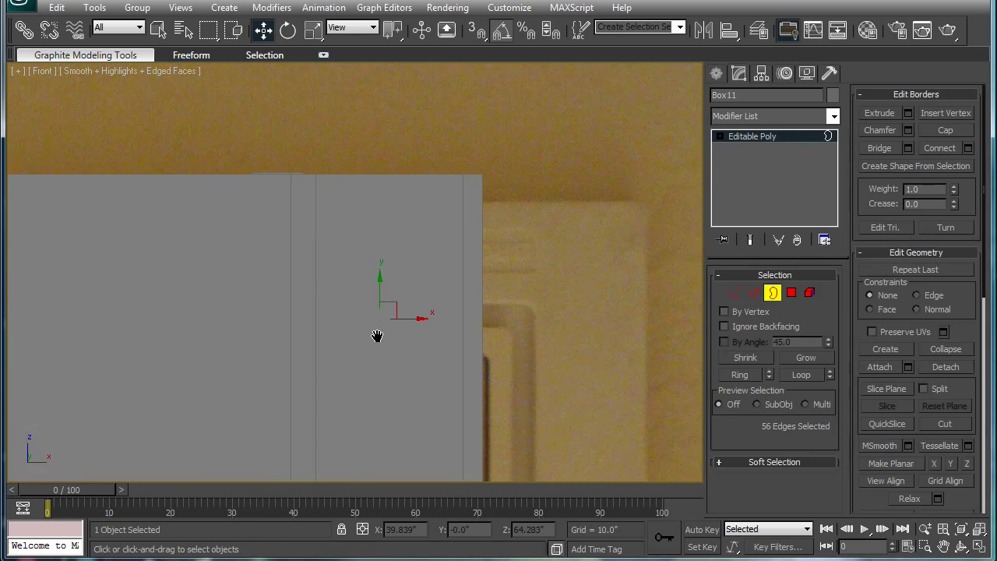
key("3")
scroll(392, 318, "up", 2)
scroll(383, 312, "down", 2)
scroll(382, 311, "up", 2)
key("F3")
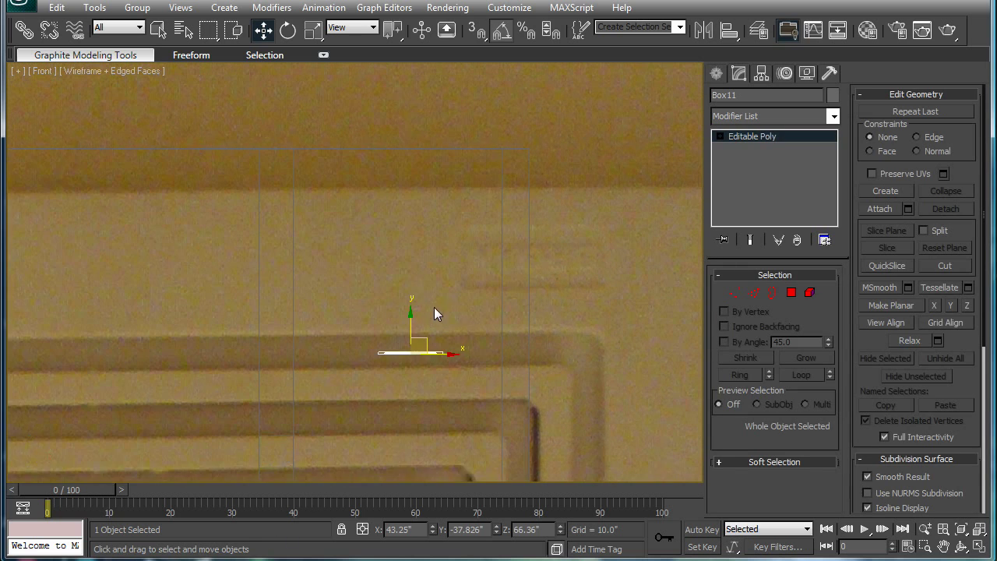
middle_click_drag(436, 314, 432, 322)
left_click_drag(403, 326, 406, 142)
scroll(404, 145, "up", 1)
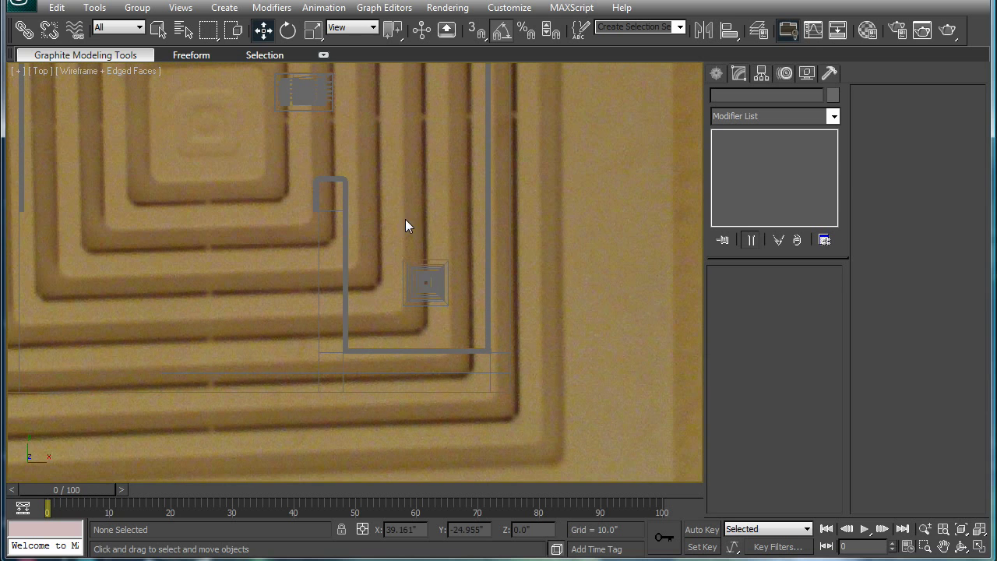
- Draw a thin spacer box about 9.65" wide and 0.9" long beside the square vent, starting at the compartment's right wall in the Top view
key("F3")
scroll(452, 278, "up", 2)
scroll(603, 245, "up", 4)
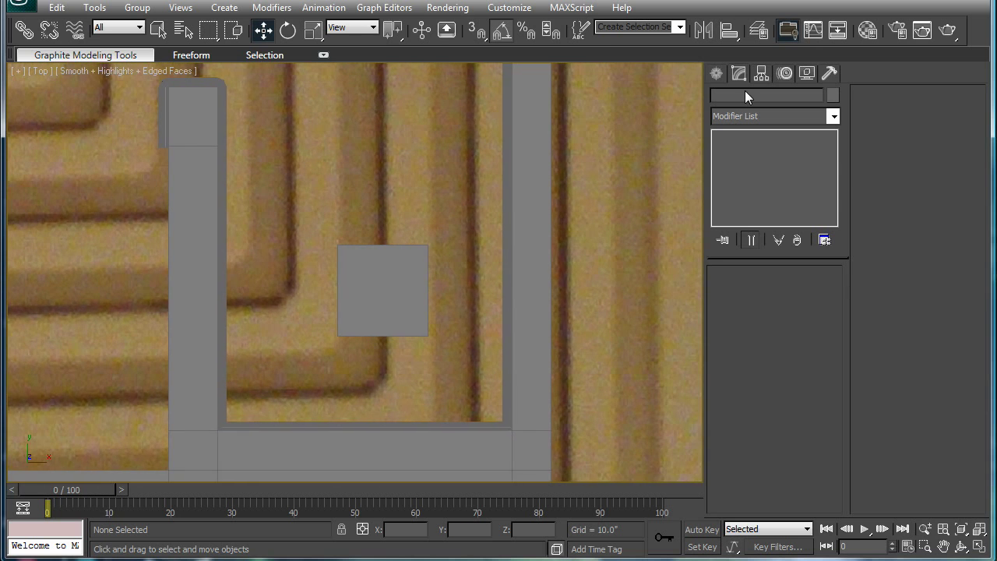
left_click(716, 73)
left_click(745, 173)
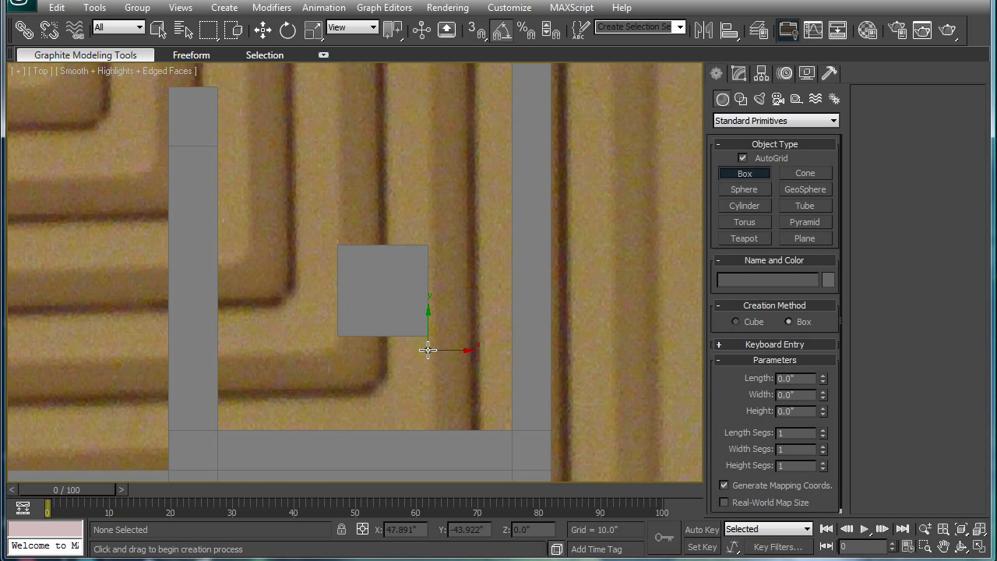
scroll(434, 302, "up", 4)
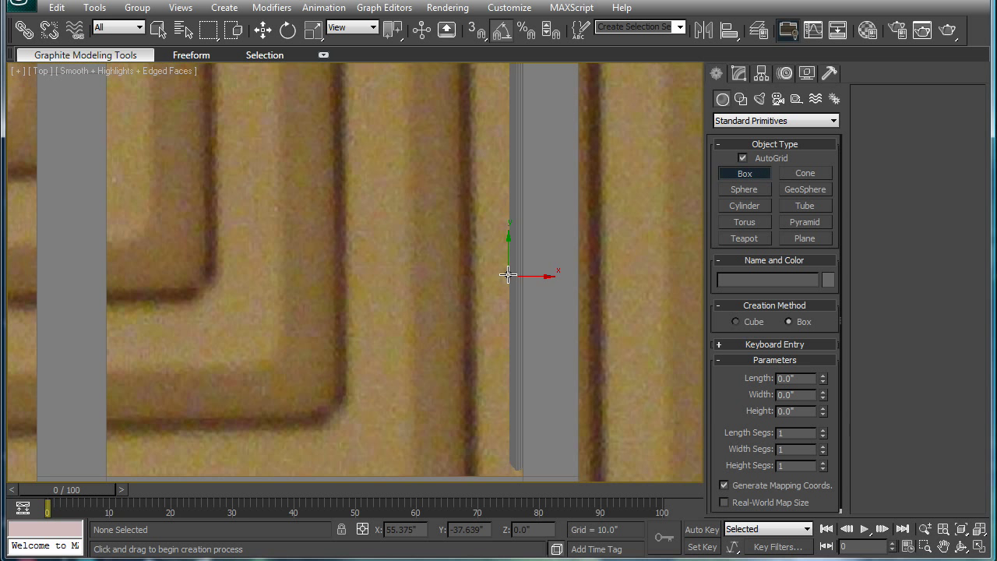
left_click_drag(522, 261, 390, 273)
left_click(389, 271)
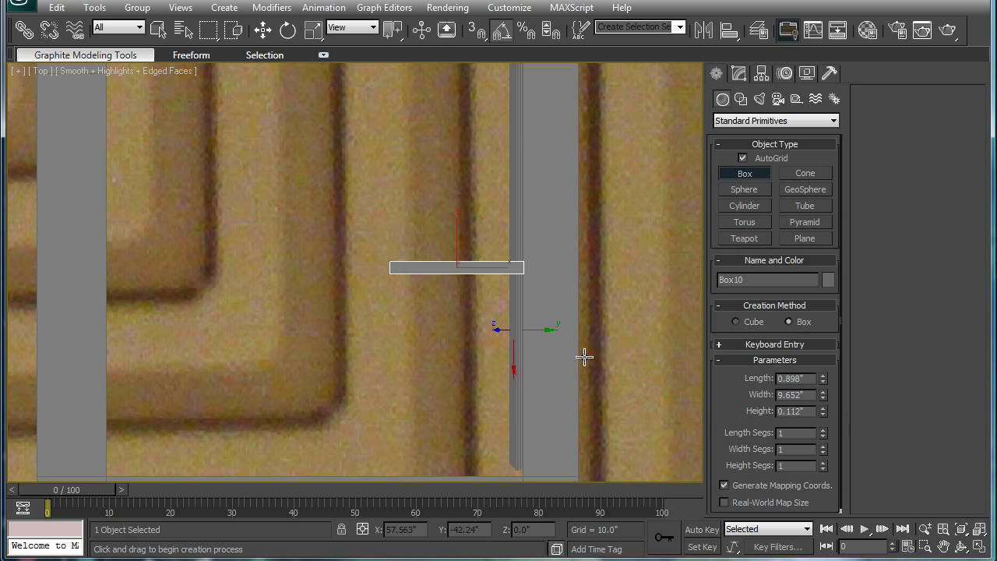
- Set the spacer box's width to 8" and move it flush with the compartment's right wall
left_click_drag(805, 396, 767, 396)
type("8")
key("Return")
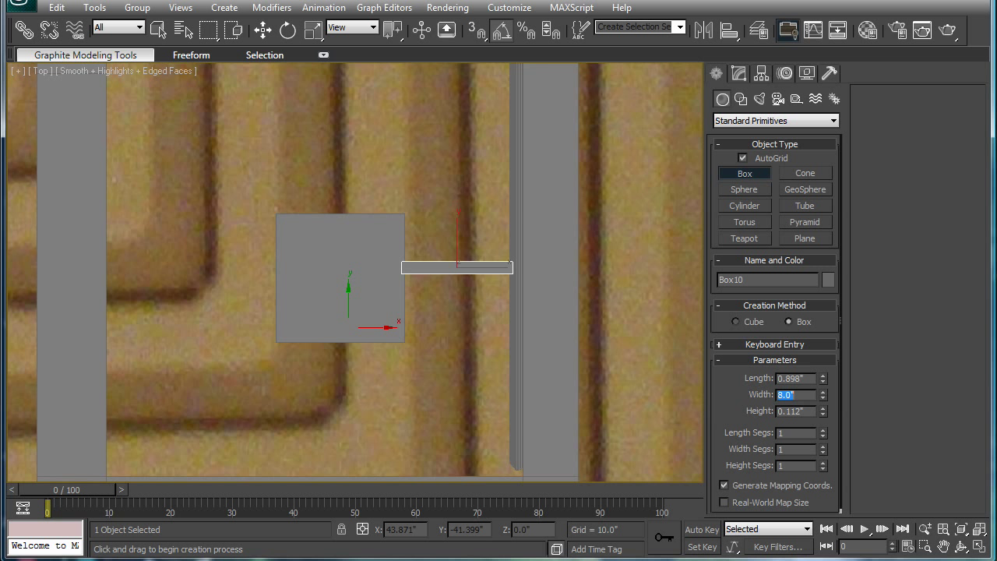
middle_click_drag(422, 313, 394, 320)
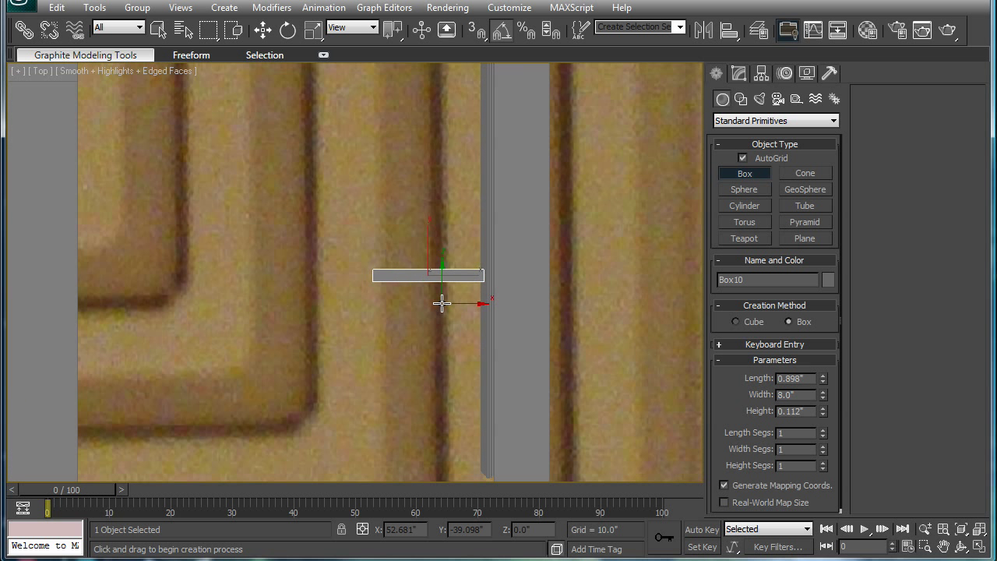
key("w")
left_click_drag(456, 276, 460, 273)
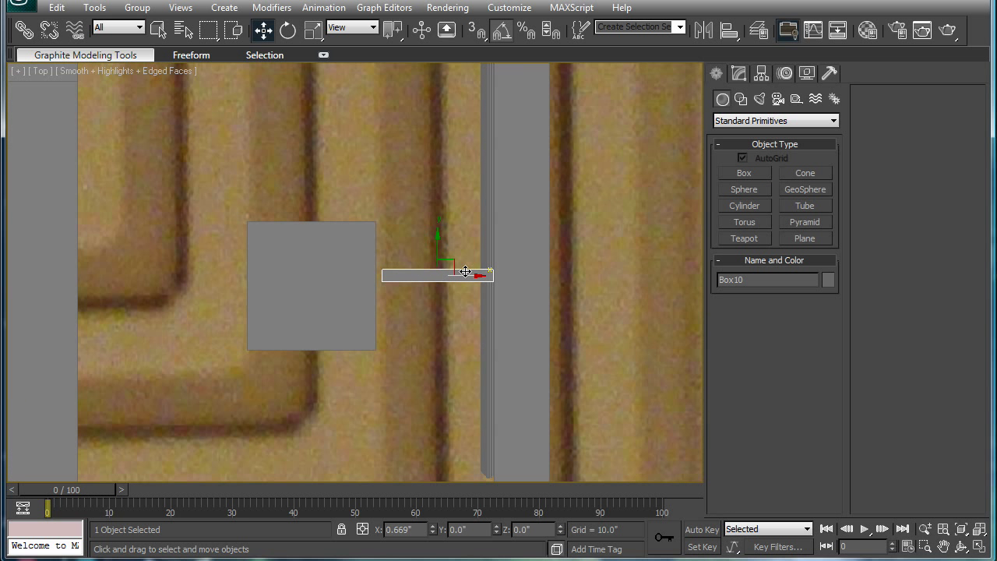
scroll(467, 301, "down", 4)
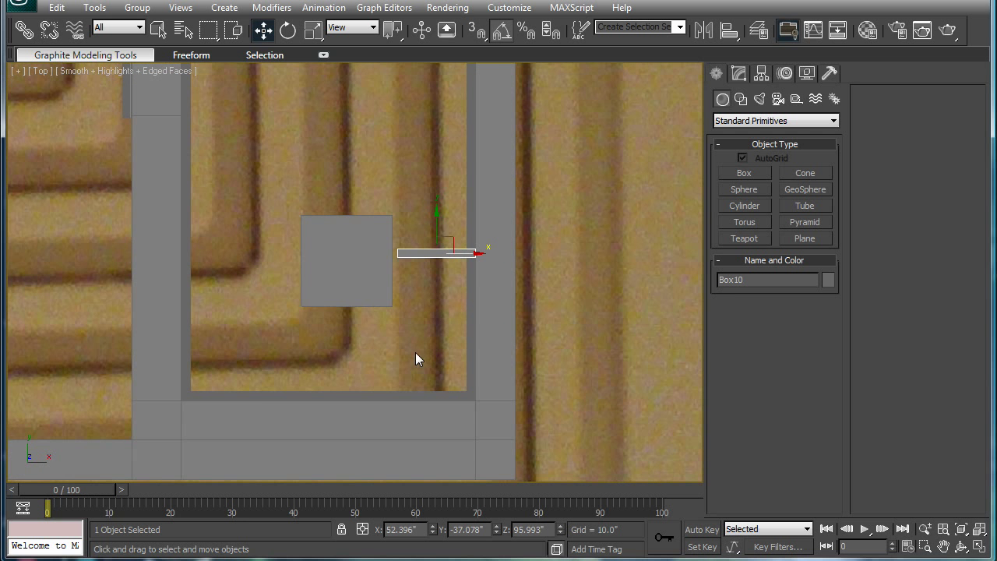
middle_click_drag(411, 336, 424, 327)
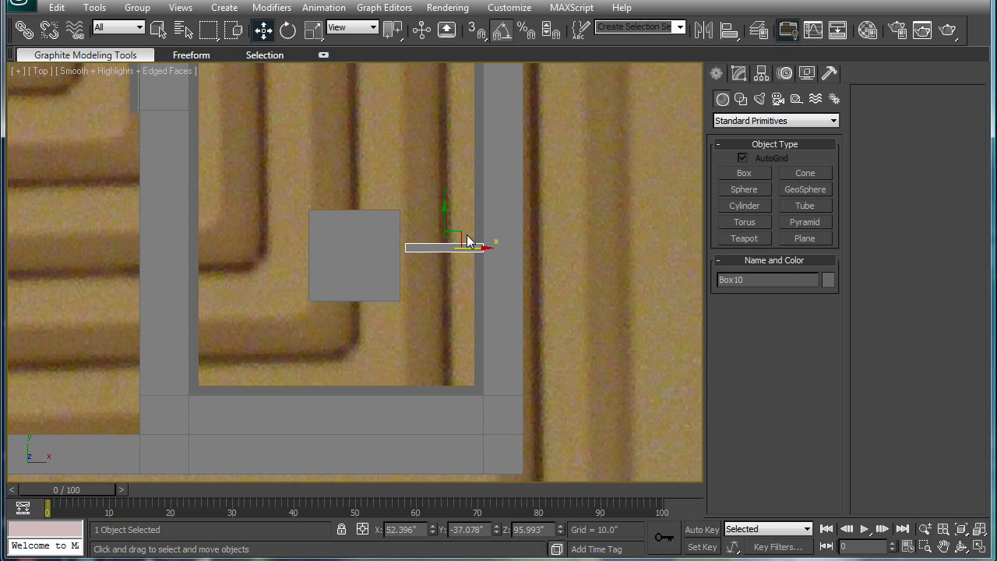
- Copy the spacer box to below the square vent and rotate the copy -90 degrees about Z
mouse_move(456, 231)
left_mouse_down("shift")
mouse_move(356, 266)
mouse_move(356, 334)
mouse_move(394, 343)
mouse_move(408, 371)
left_mouse_up("shift")
left_click(495, 339)
key("e")
- Set the copied spacer's width to 14" and move it so its lower end meets the compartment's lower wall
left_click(738, 73)
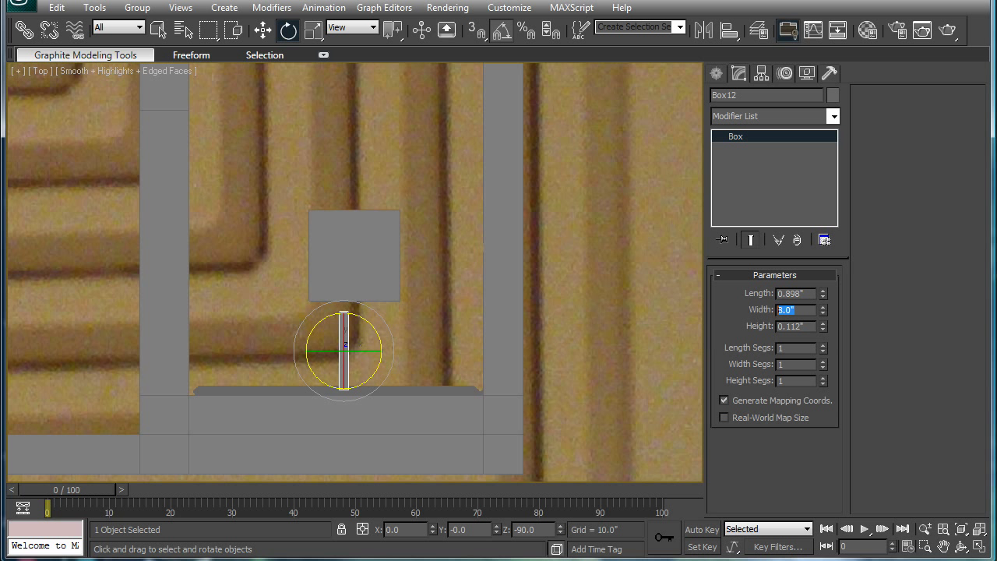
type("14")
key("Return")
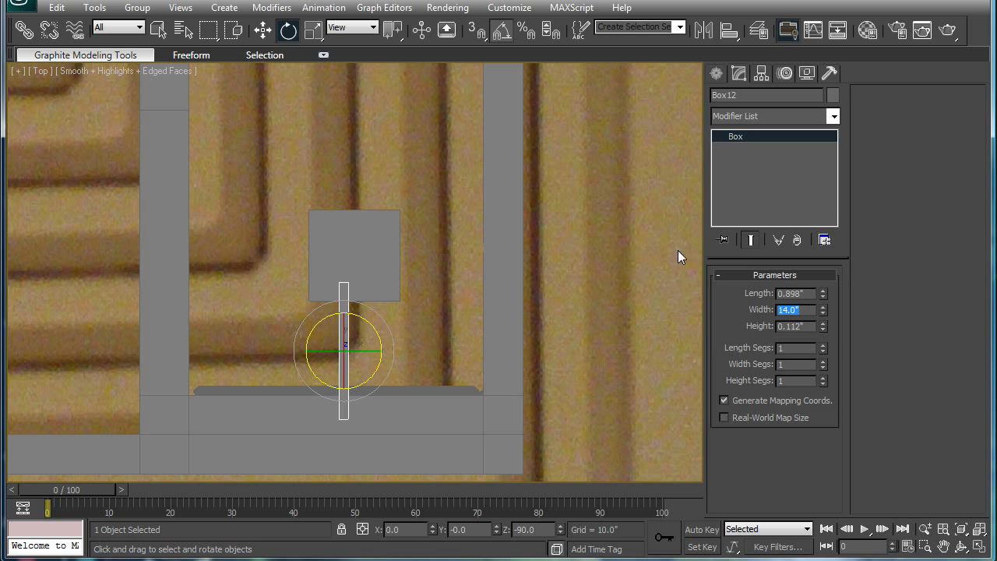
scroll(458, 298, "up", 3)
key("w")
left_click_drag(345, 350, 345, 315)
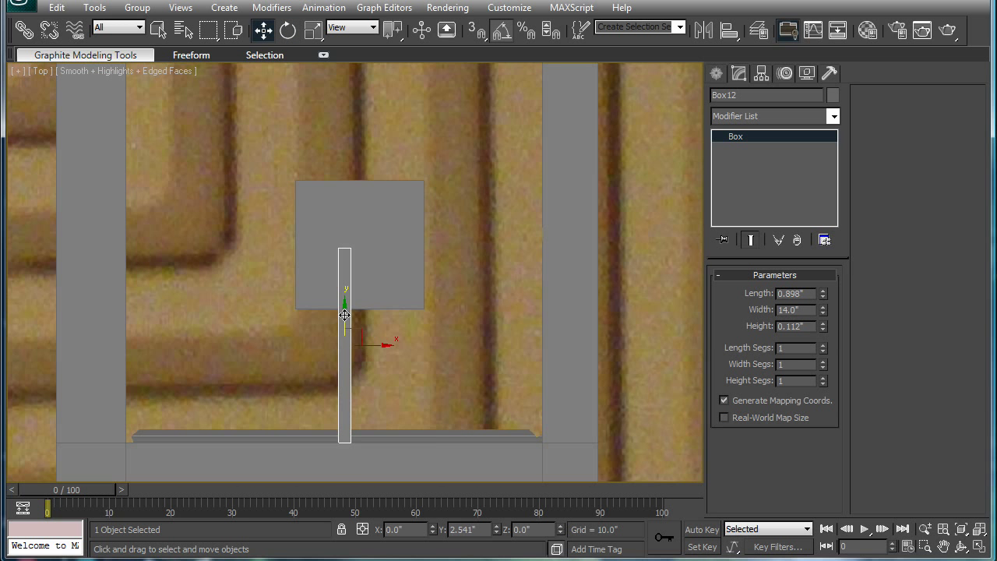
- Move the square vent so its right and lower edges touch the ends of the two spacer boxes
left_click(374, 231)
middle_click_drag(400, 226, 382, 265)
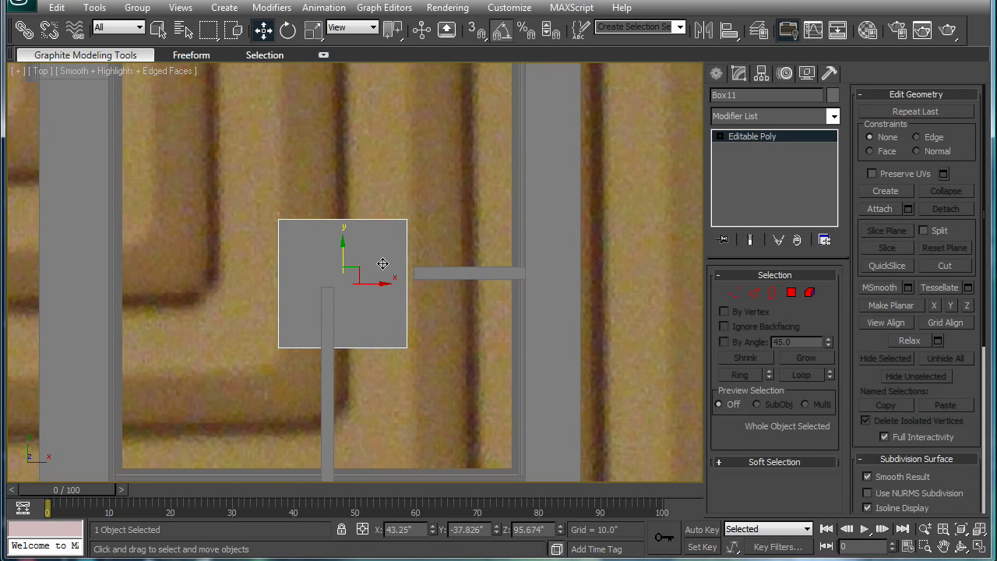
left_click_drag(352, 268, 358, 208)
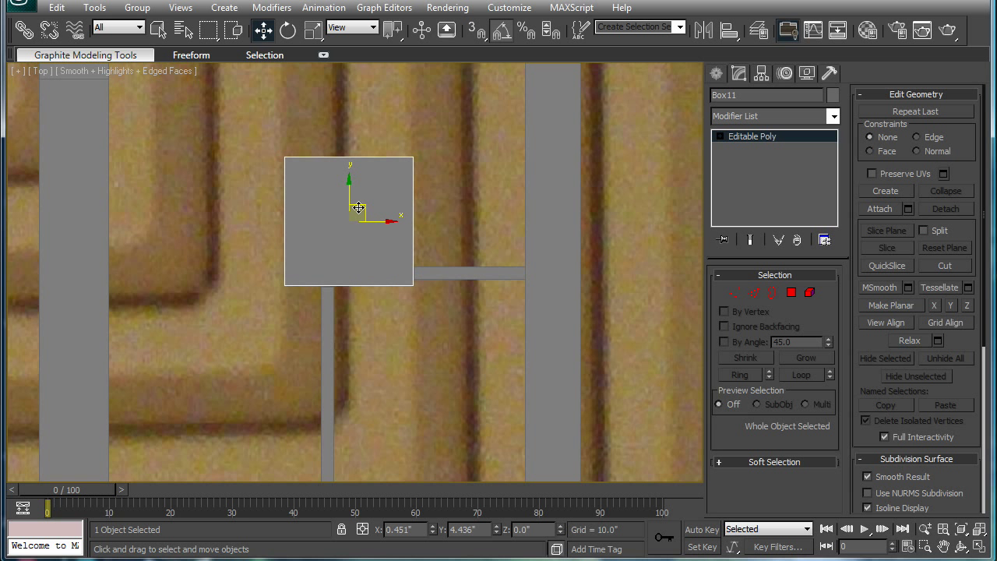
- Delete both spacer boxes around the square vent
left_click(437, 273)
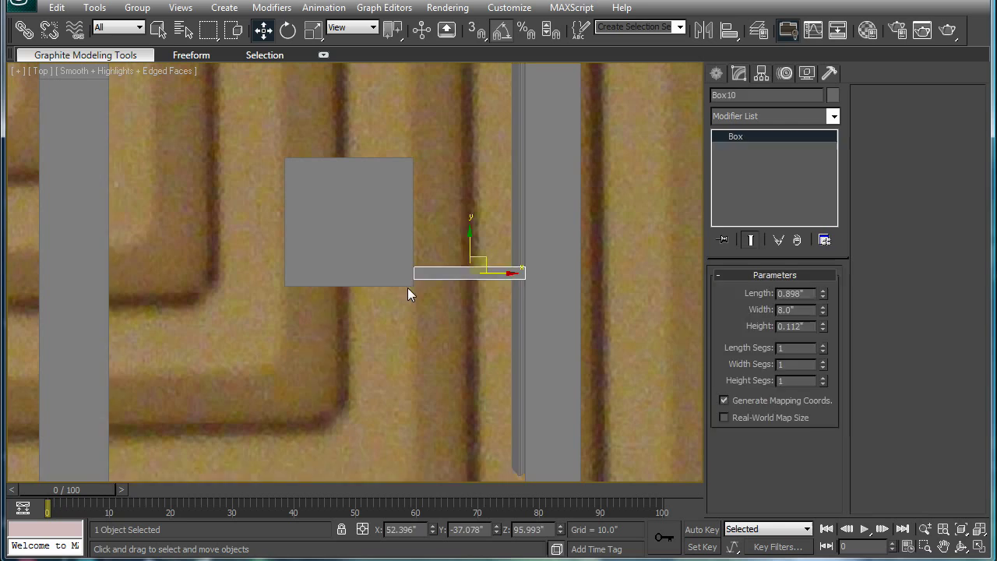
left_click(326, 332)
key("Delete")
scroll(388, 298, "down", 6)
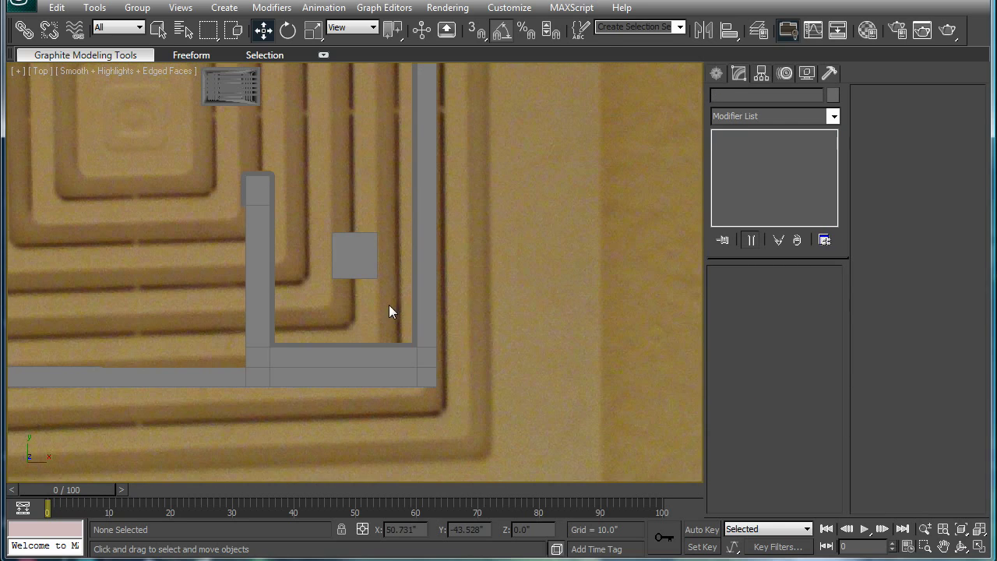
- Examine the vents inside the room by walking through it in the Perspective view
scroll(389, 305, "down", 2)
middle_click_drag(419, 297, 443, 291)
key("p")
scroll(358, 274, "down", 3)
middle_click_drag(300, 243, 424, 226)
middle_click_drag(424, 226, 420, 313)
scroll(425, 291, "up", 6)
scroll(428, 311, "up", 2)
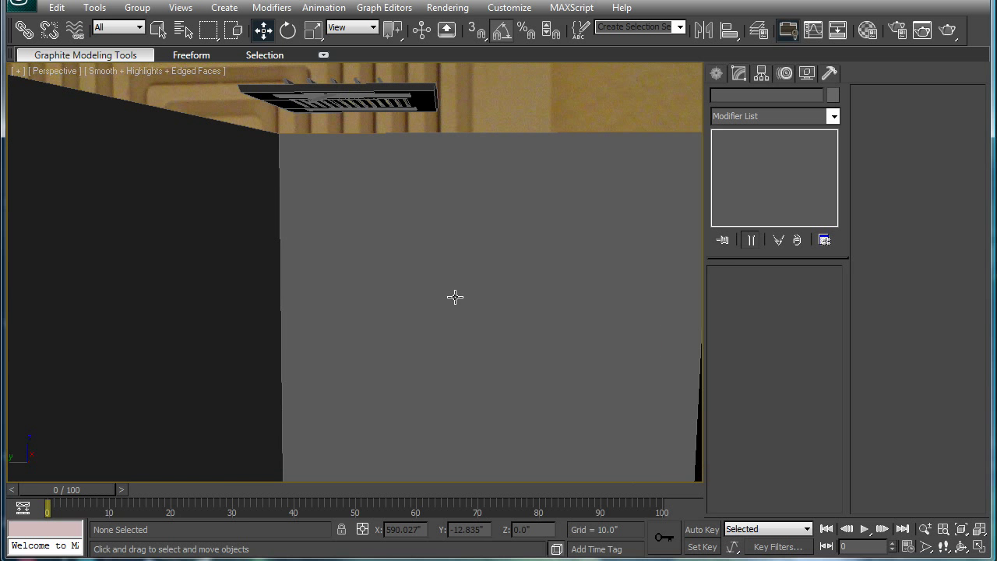
scroll(458, 298, "down", 1)
key("Up")
key("Up")
key("Up")
left_click_drag(452, 335, 423, 534)
key("Up")
key("Up")
key("Up")
left_click_drag(446, 463, 828, 293)
left_click_drag(574, 238, 619, 239)
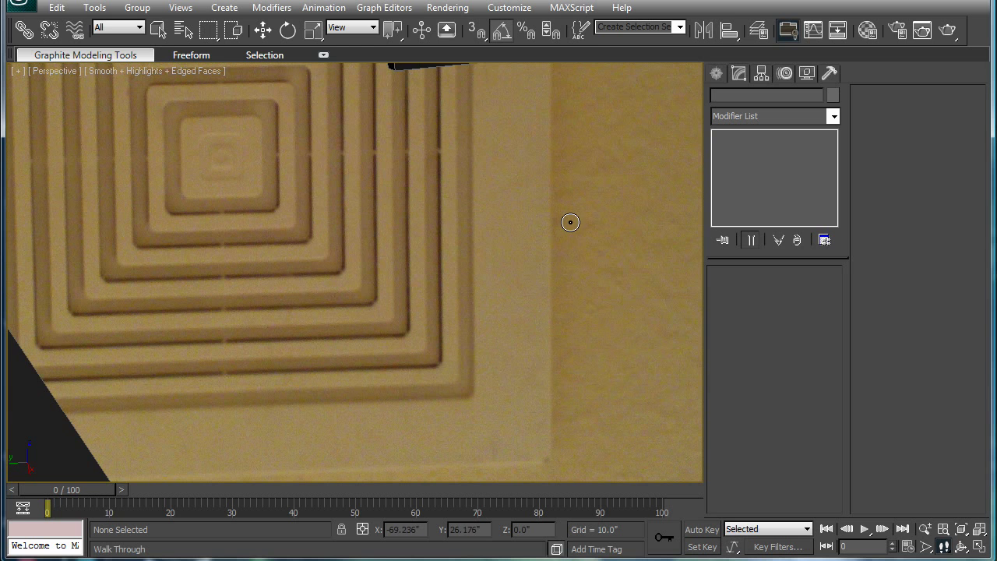
- Back out of the room and examine the vents and wall fixture from above
key("Down")
key("Down")
key("Down")
key("Down")
key("Down")
left_click_drag(535, 333, 559, 271)
right_click(560, 270)
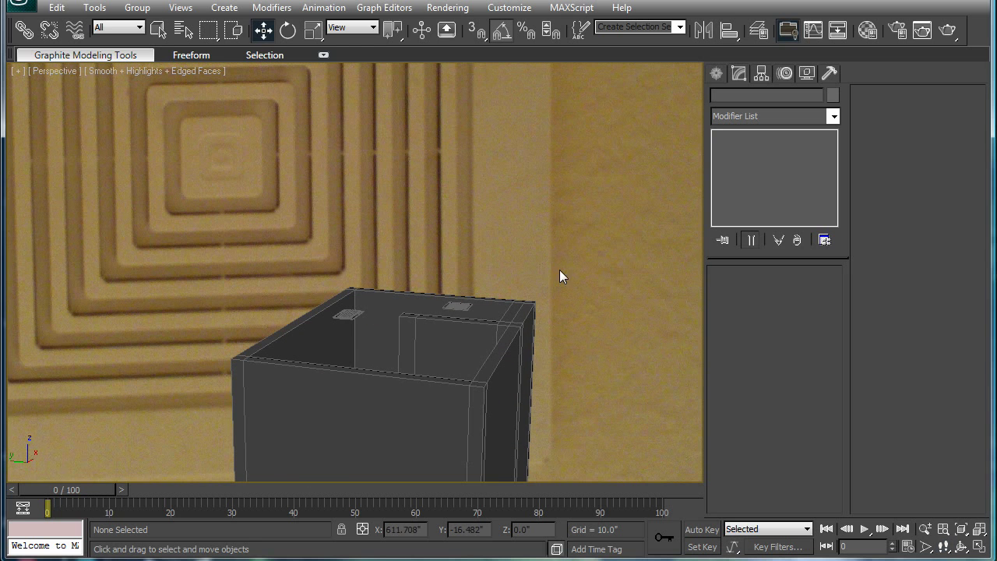
scroll(565, 295, "down", 3)
middle_click_drag(565, 296, 536, 335, "alt")
scroll(506, 340, "up", 5)
middle_click_drag(462, 344, 519, 197)
scroll(543, 238, "up", 3)
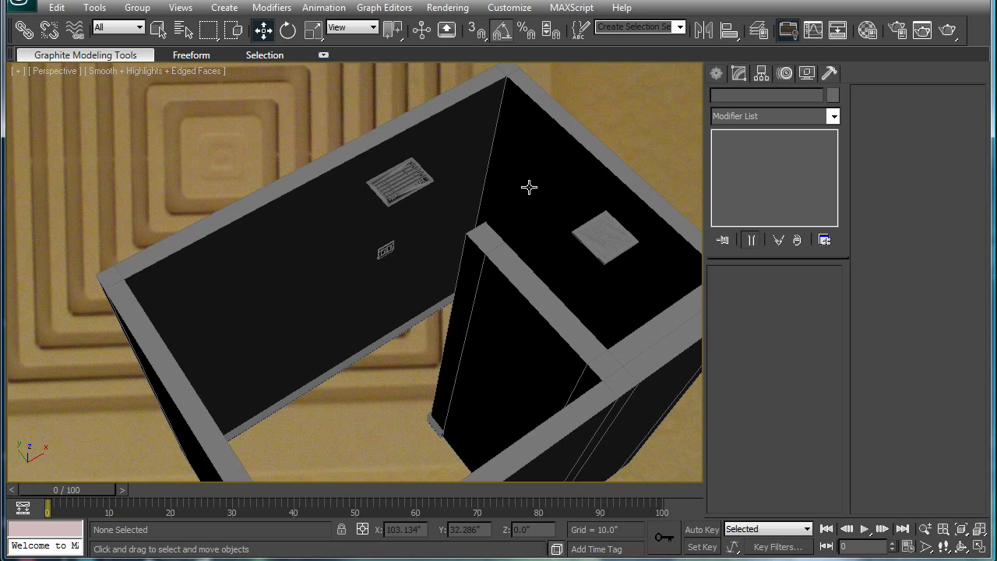
- Choose FILE0121.JPG as the Perspective viewport's background image and apply it to the active view only
key("alt+b")
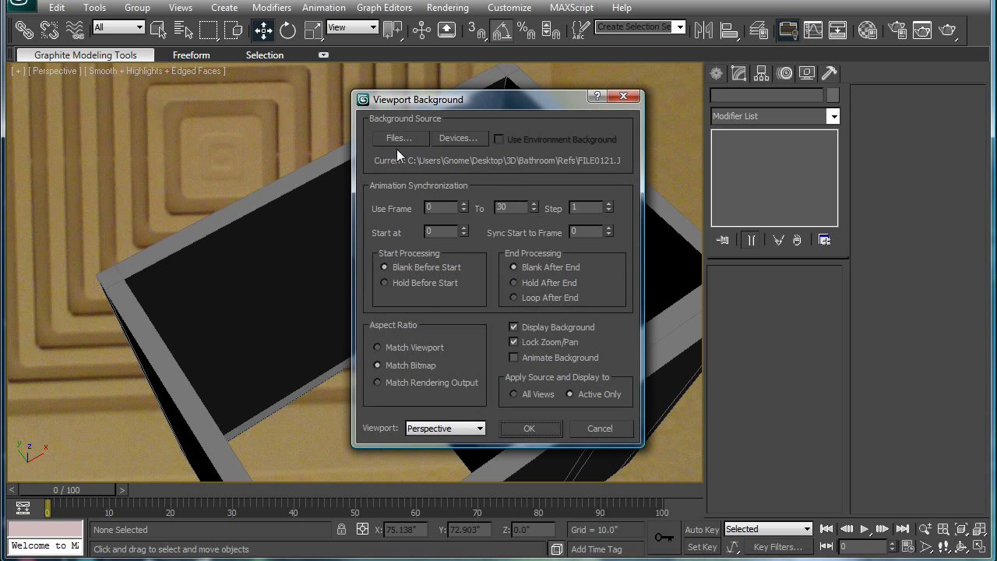
left_click(398, 138)
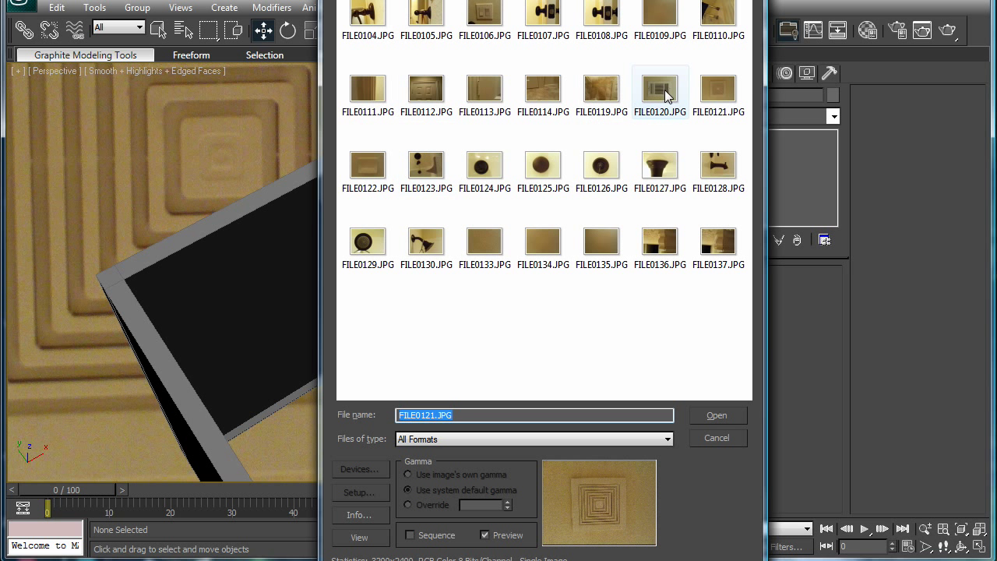
left_click(711, 92)
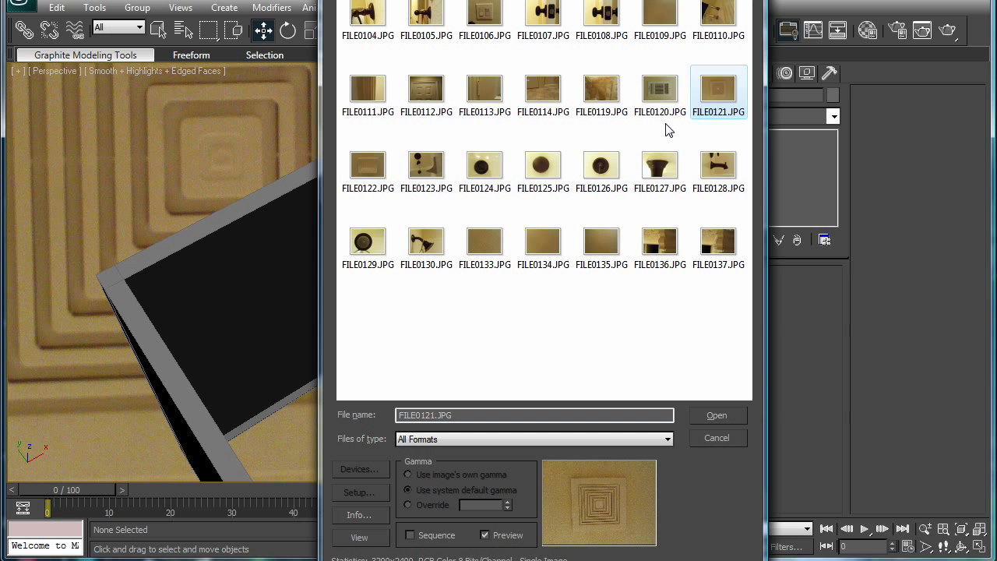
key("Return")
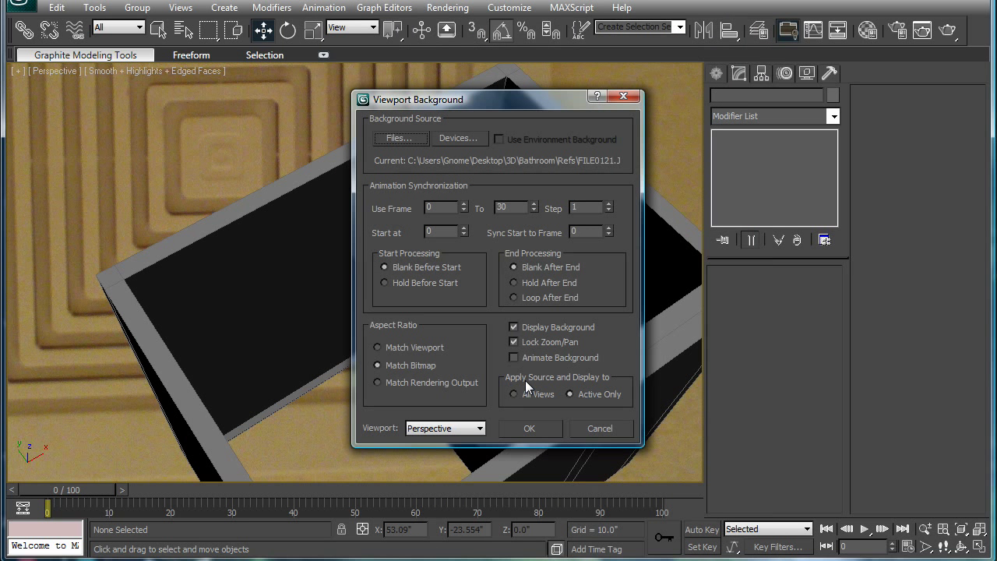
left_click(529, 428)
- In the Top view, draw a box about 53 inches wide, 27 inches long and 3 inches high in the alcove beside the partition wall
scroll(419, 343, "up", 5)
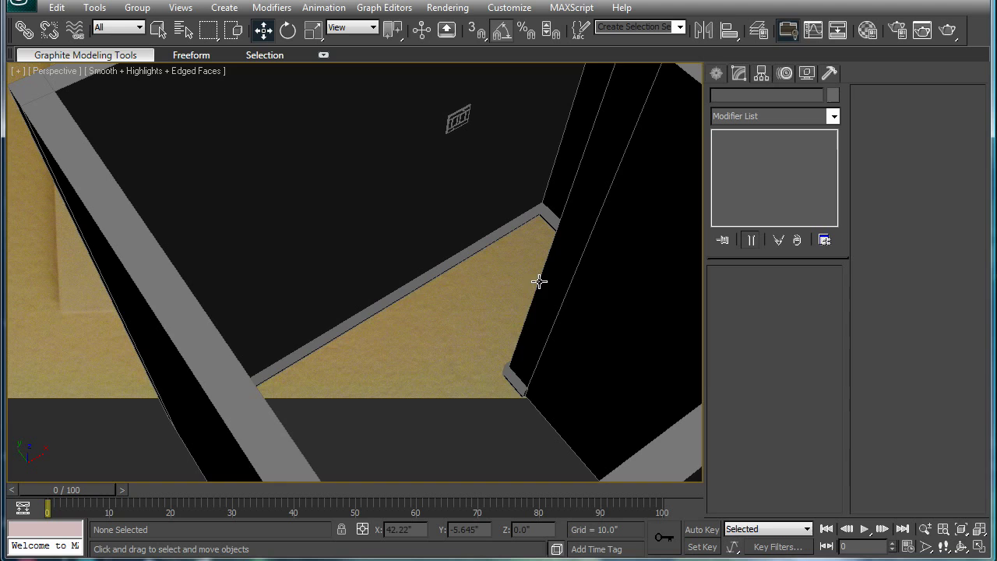
middle_click_drag(540, 281, 459, 336, "alt")
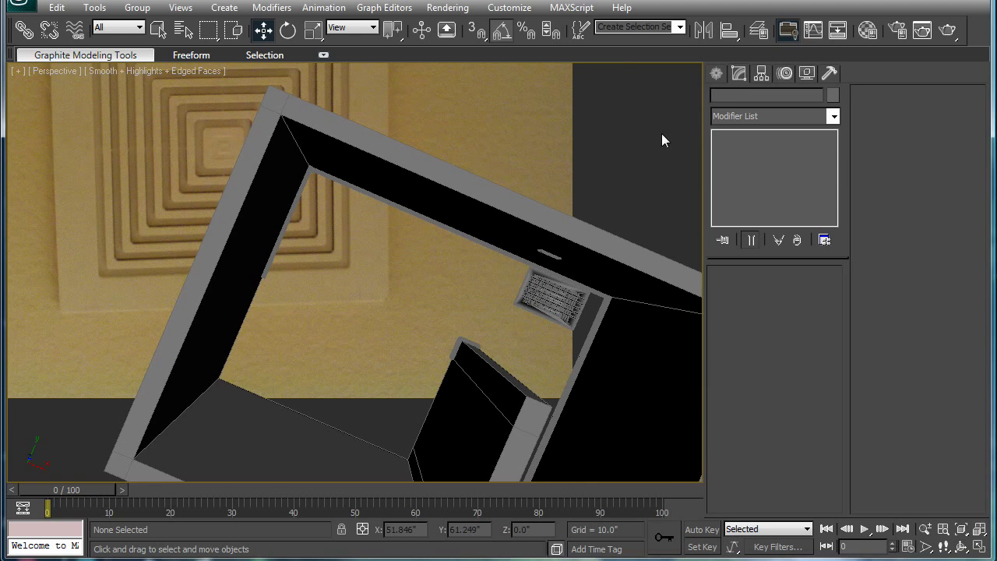
left_click(716, 72)
left_click(740, 173)
middle_click_drag(561, 242, 507, 214, "alt")
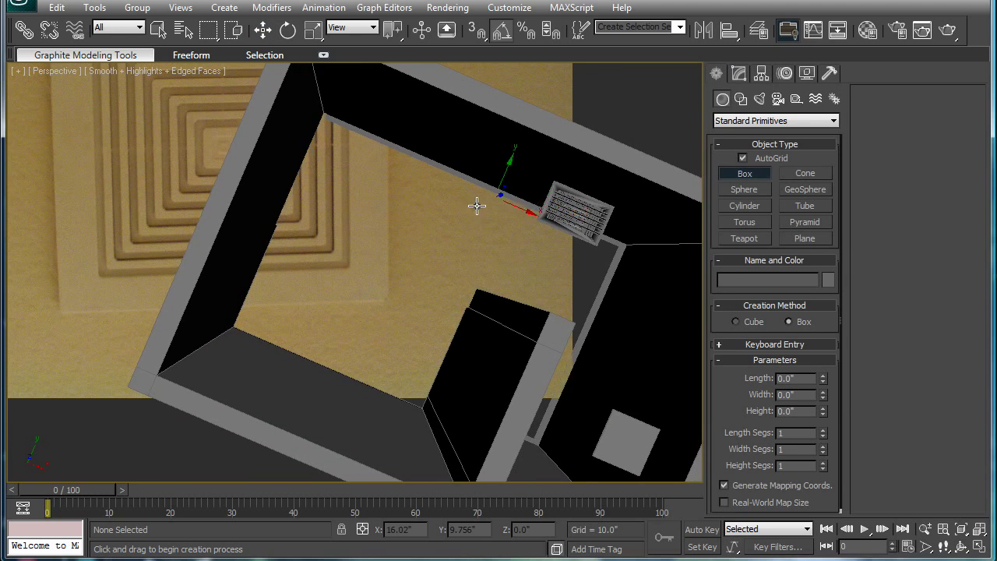
key("t")
scroll(371, 284, "up", 6)
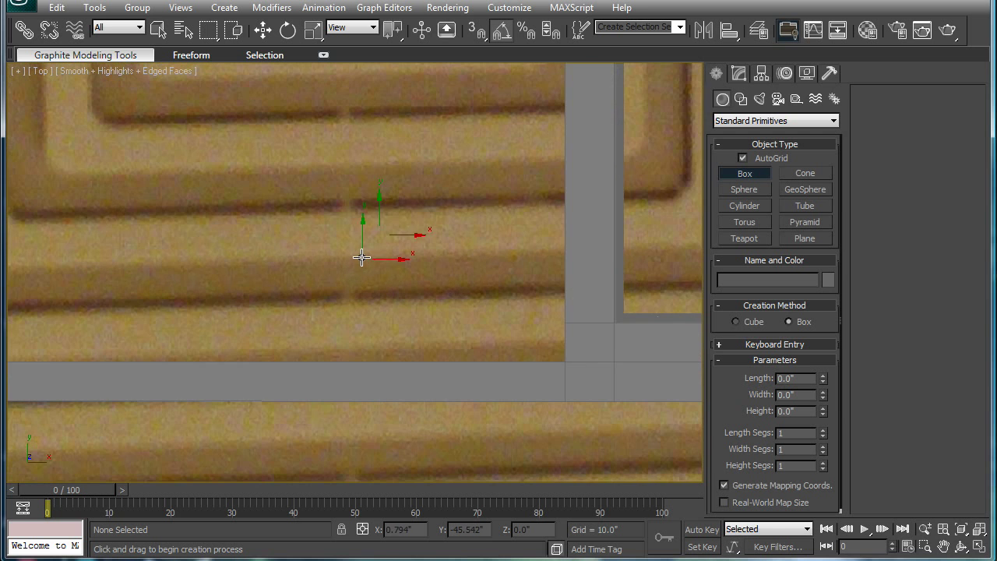
scroll(361, 257, "down", 2)
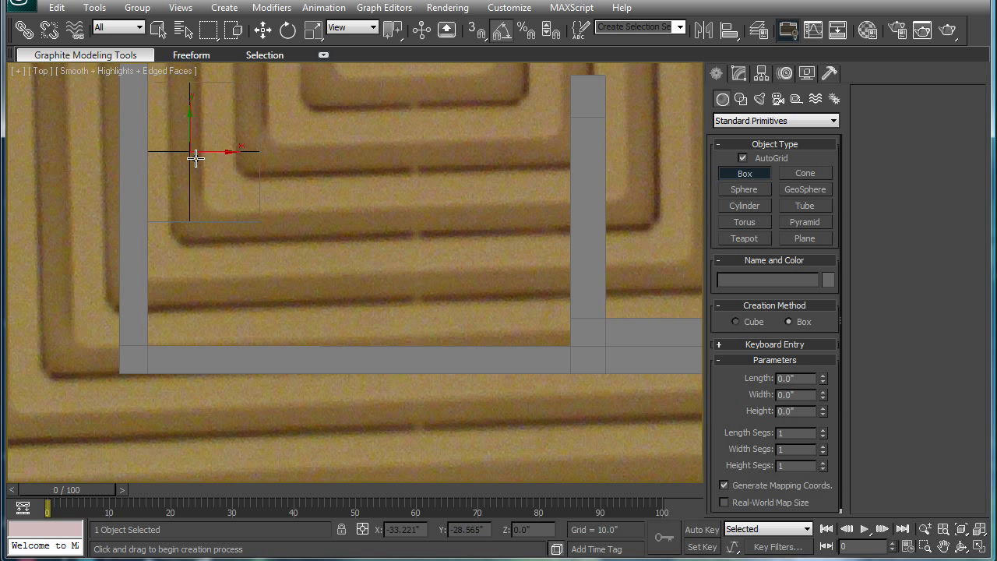
left_click_drag(189, 151, 558, 336)
left_click(558, 316)
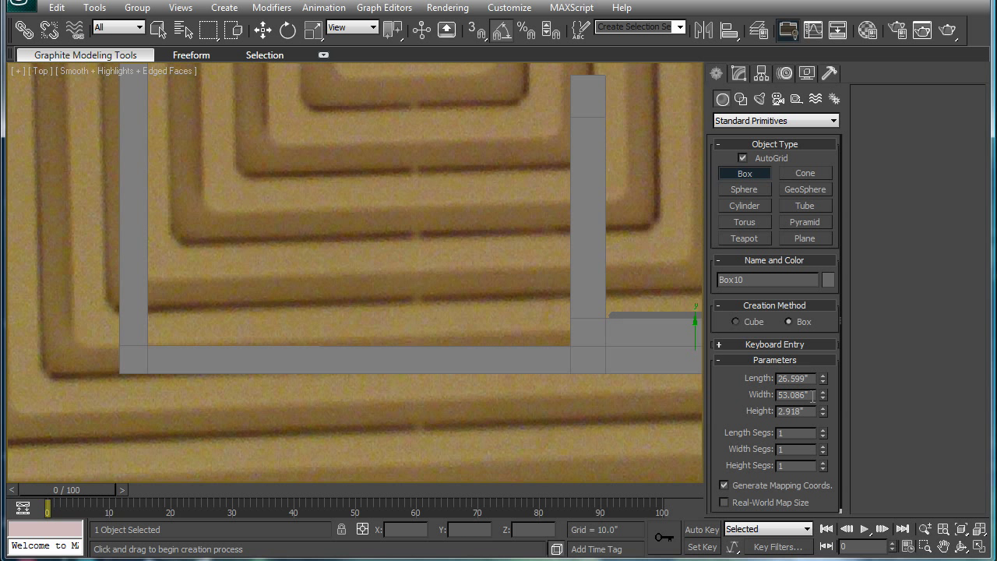
- Set the new box's width to 61 inches and its height to 13.5 inches
left_click(814, 396)
type("6")
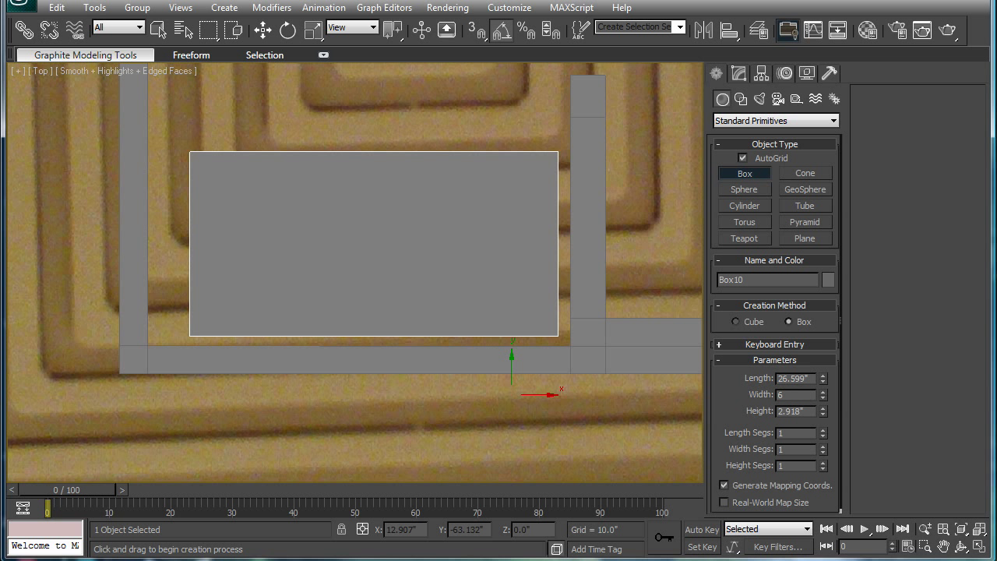
type("1")
key("Return")
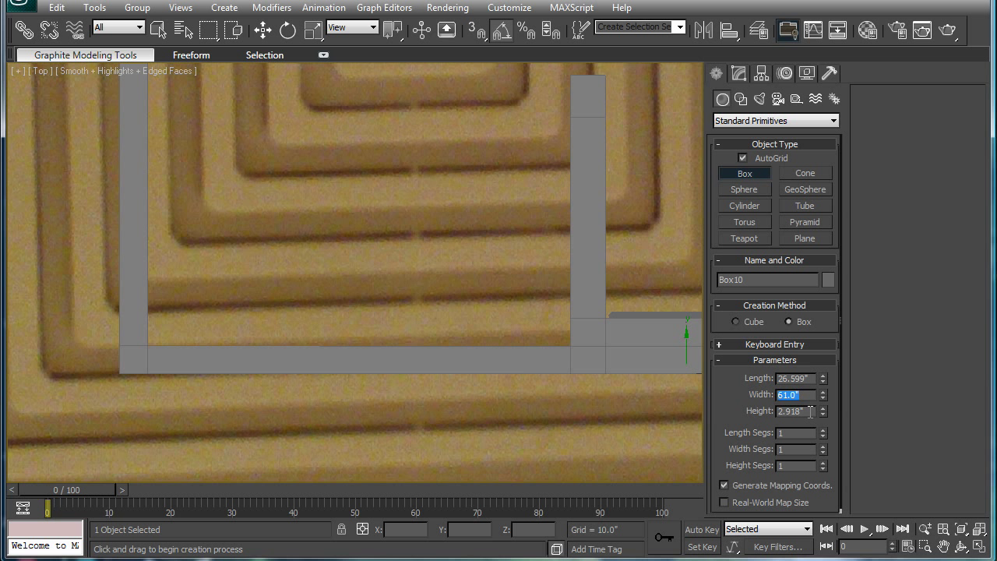
left_click(810, 411)
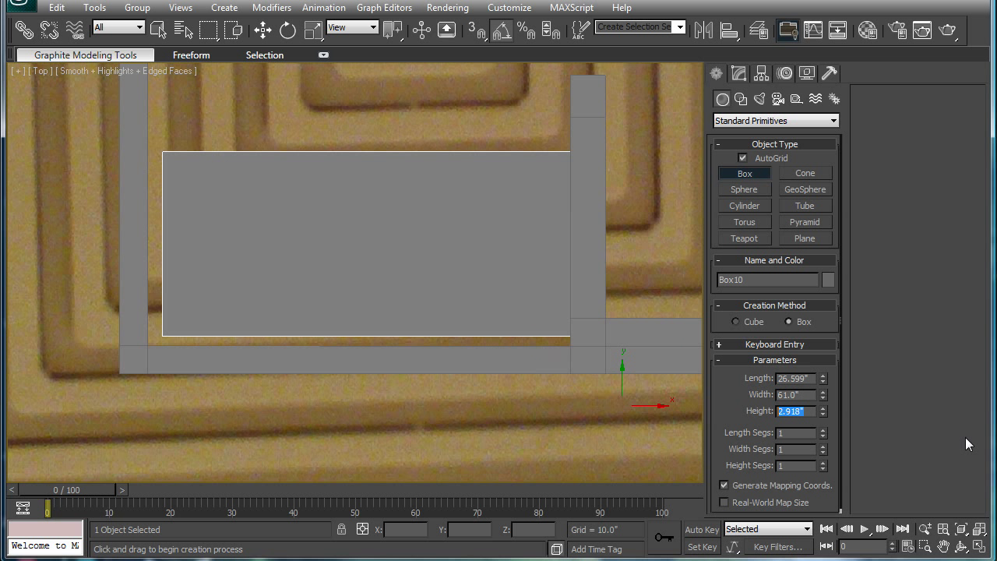
type("1")
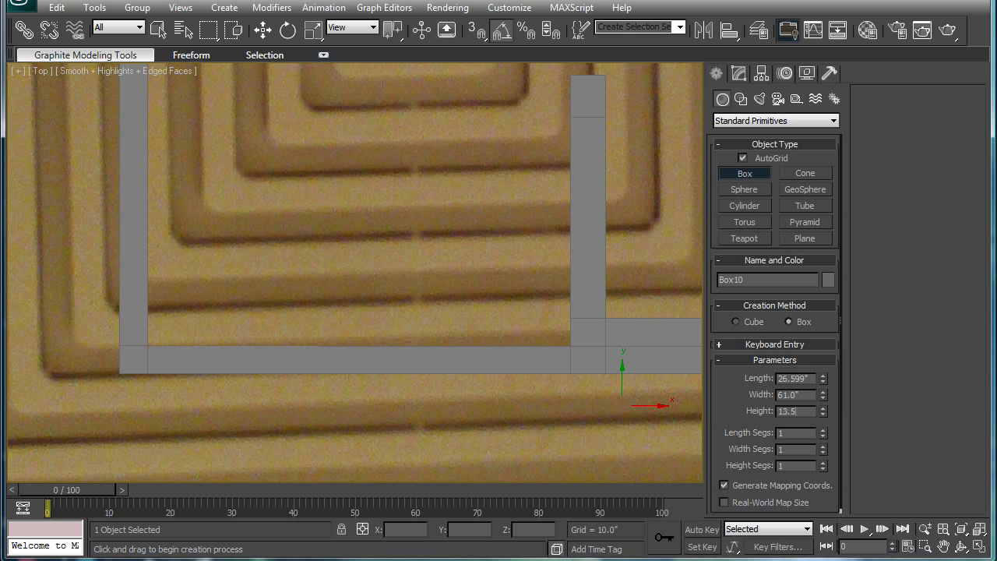
type("3.5")
key("Return")
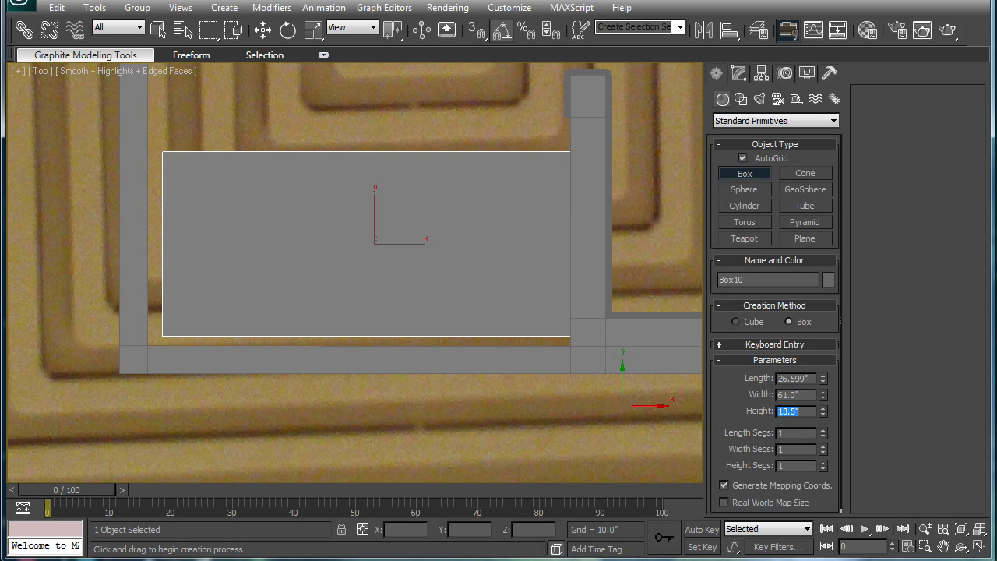
- Set the alcove box's length to 35 inches
left_click(812, 381)
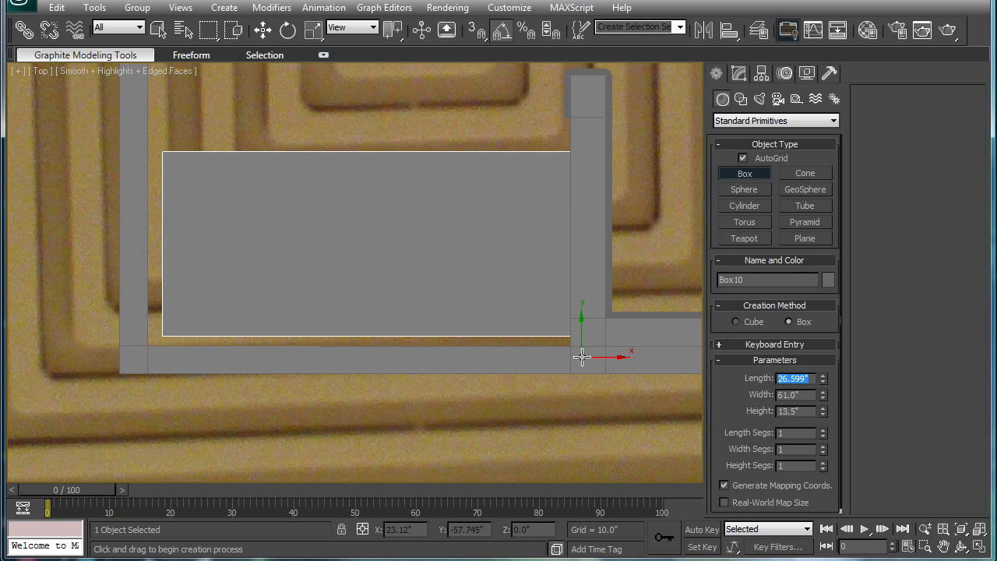
type("65")
key("Return")
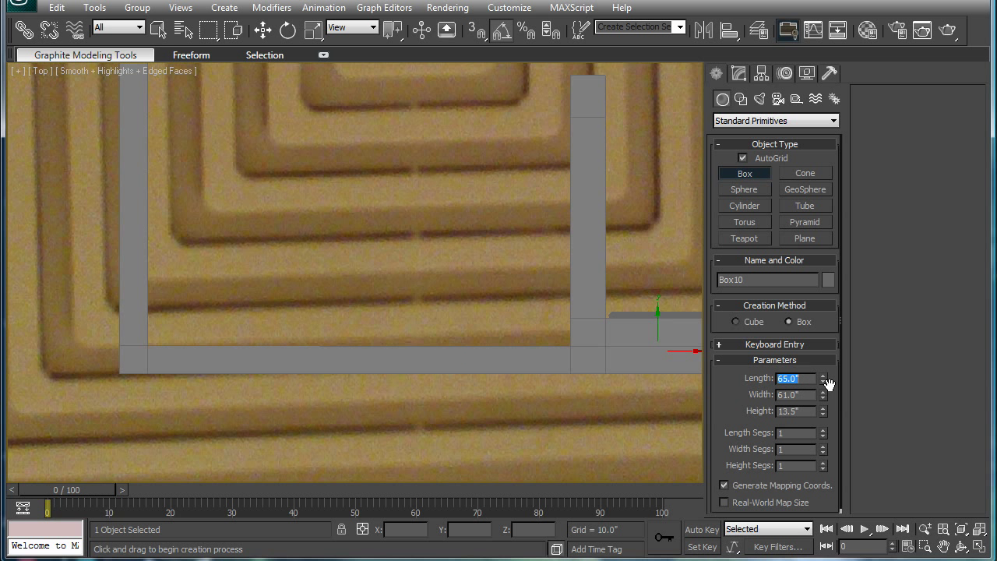
type("35")
key("Return")
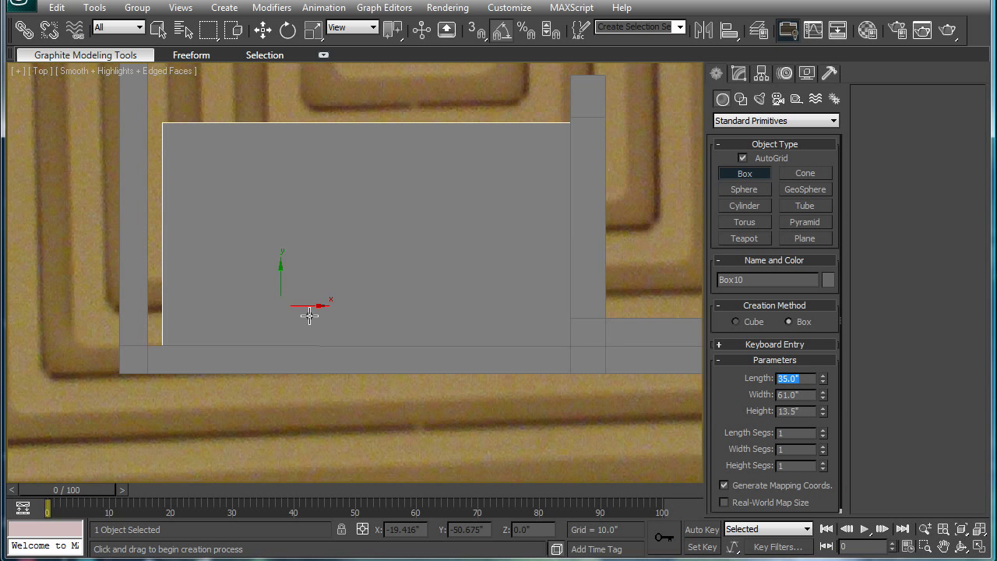
- Move the box into the alcove so it sits between the outer side wall and the partition wall
key("w")
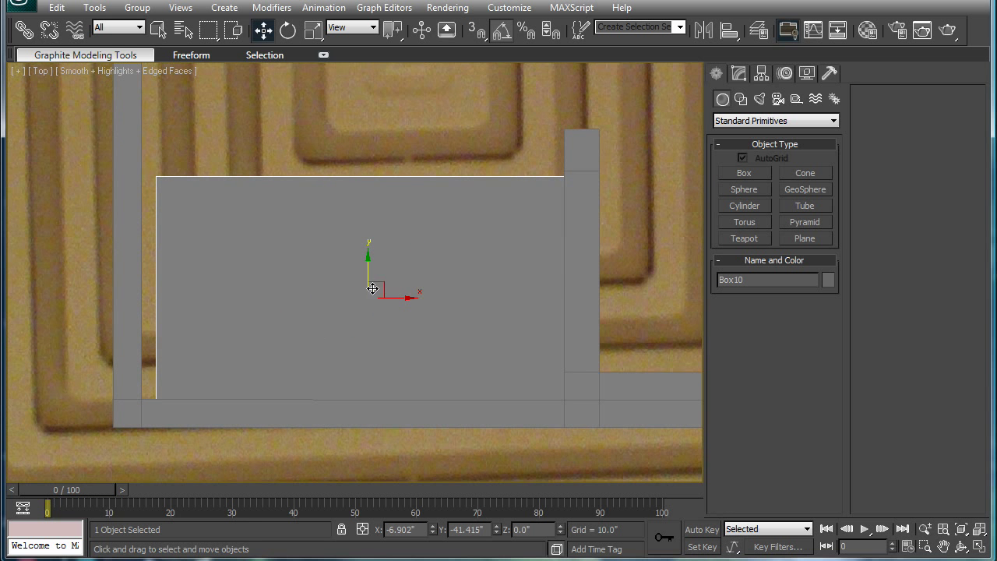
left_click_drag(389, 282, 372, 260)
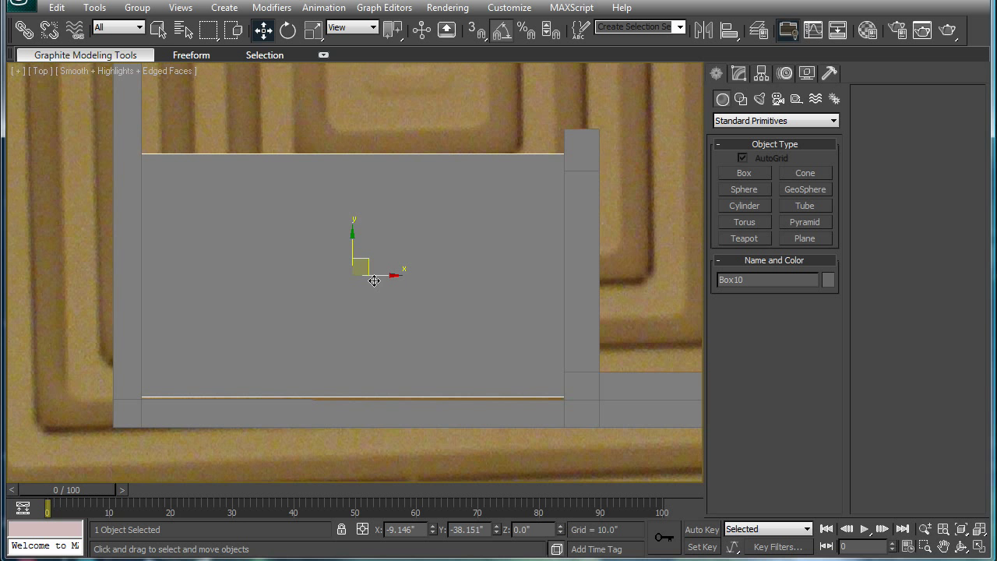
scroll(481, 230, "up", 3)
scroll(454, 244, "down", 1)
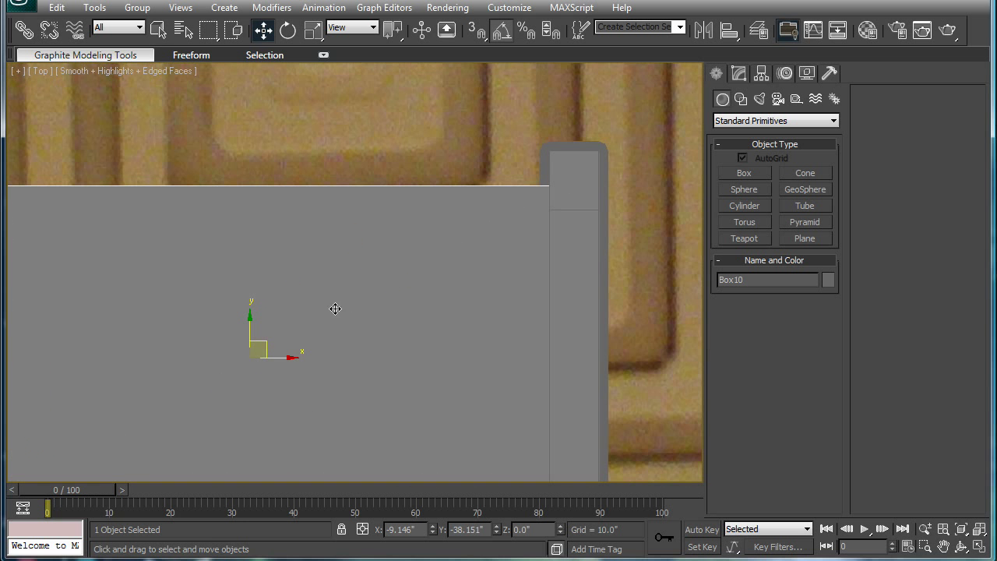
scroll(335, 309, "down", 2)
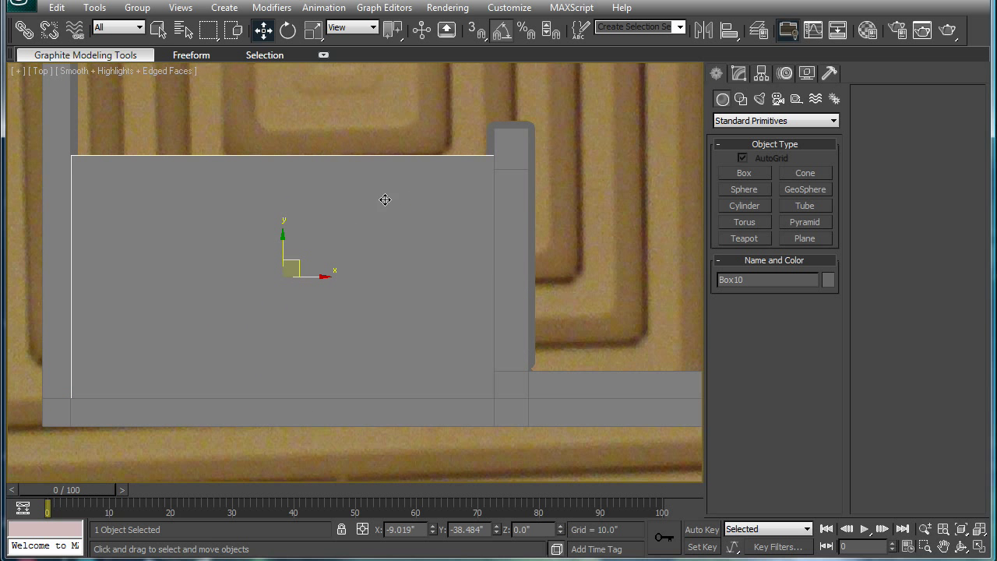
scroll(385, 200, "up", 3)
left_click(744, 173)
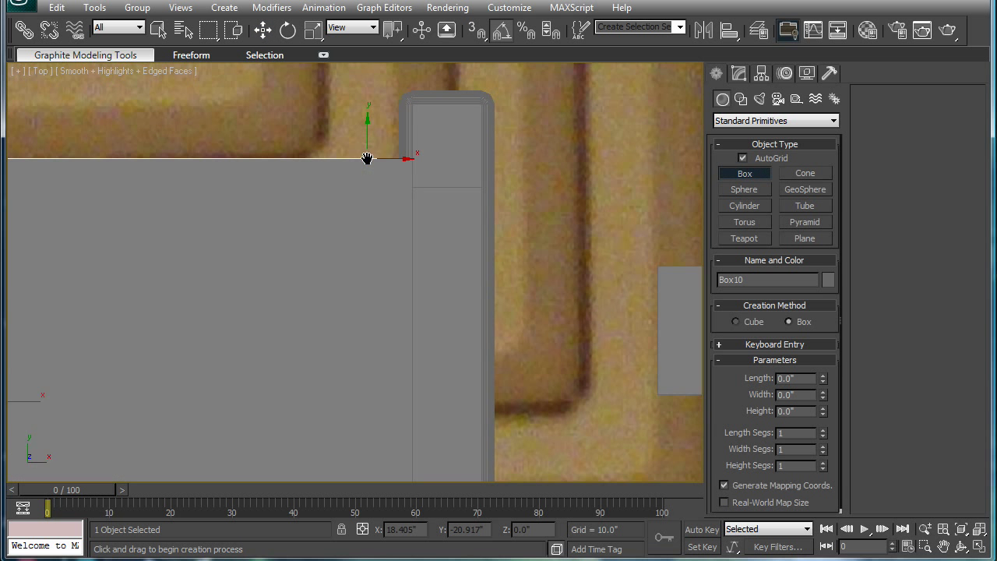
left_click_drag(365, 158, 371, 93)
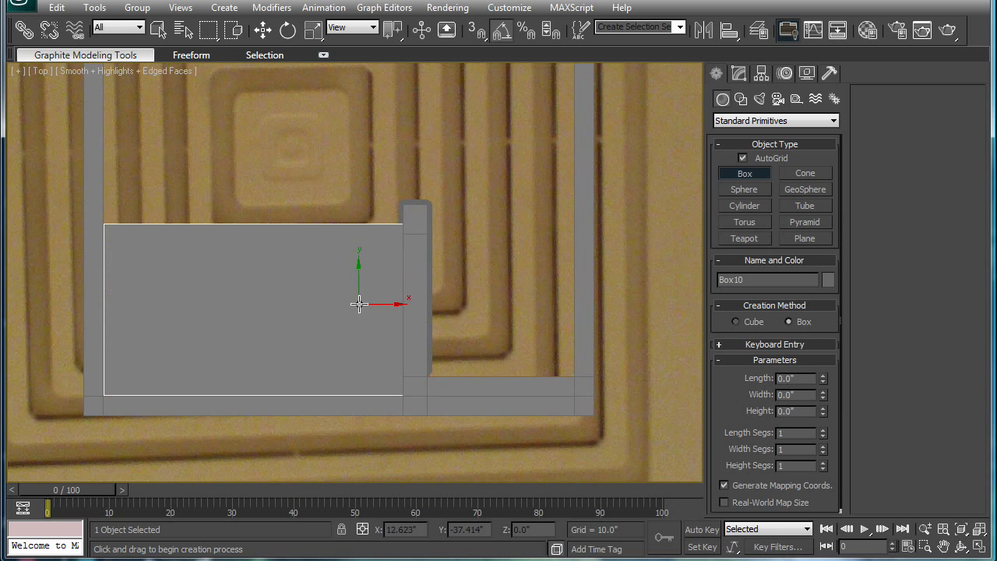
scroll(359, 304, "up", 1)
scroll(323, 272, "down", 1)
middle_click_drag(337, 274, 454, 238)
key("ctrl+z")
key("ctrl+y")
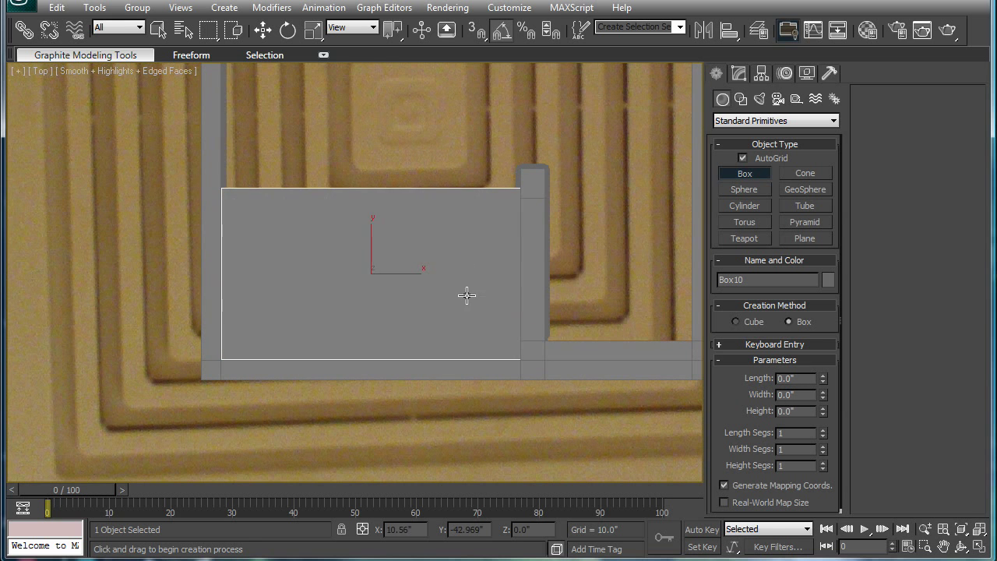
key("w")
- Reduce the alcove box's length to 34.5 inches
left_click(738, 72)
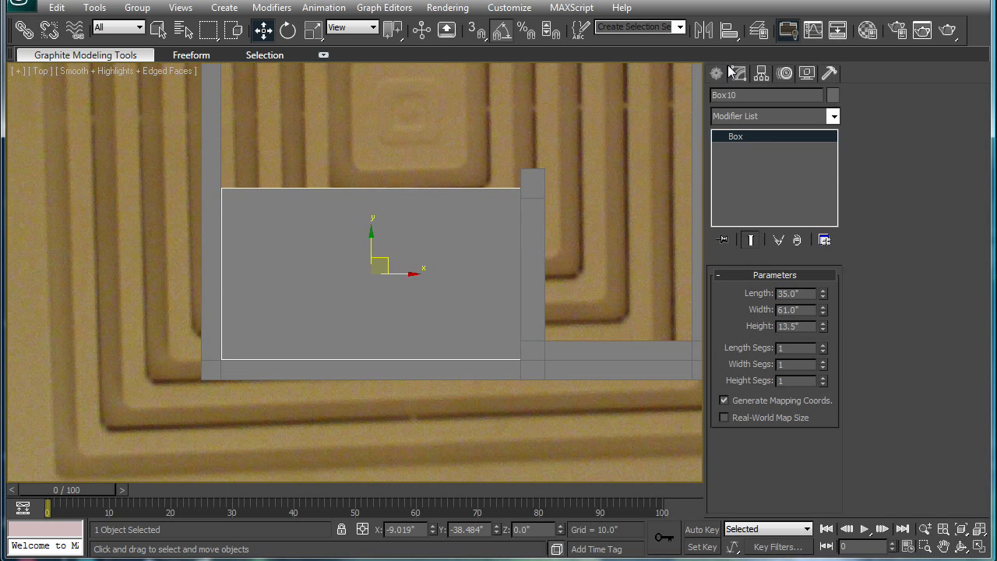
left_click(808, 293)
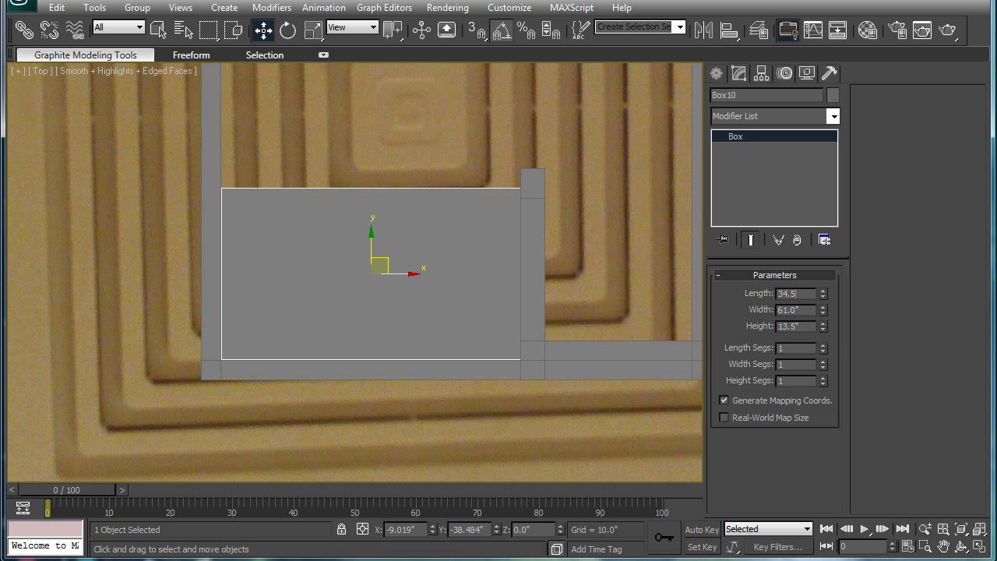
key("Return")
- Move the box flush against the alcove's end wall and nudge it sideways to fit exactly between the two side walls
scroll(452, 273, "up", 2)
middle_click_drag(454, 272, 413, 259)
scroll(429, 261, "up", 2)
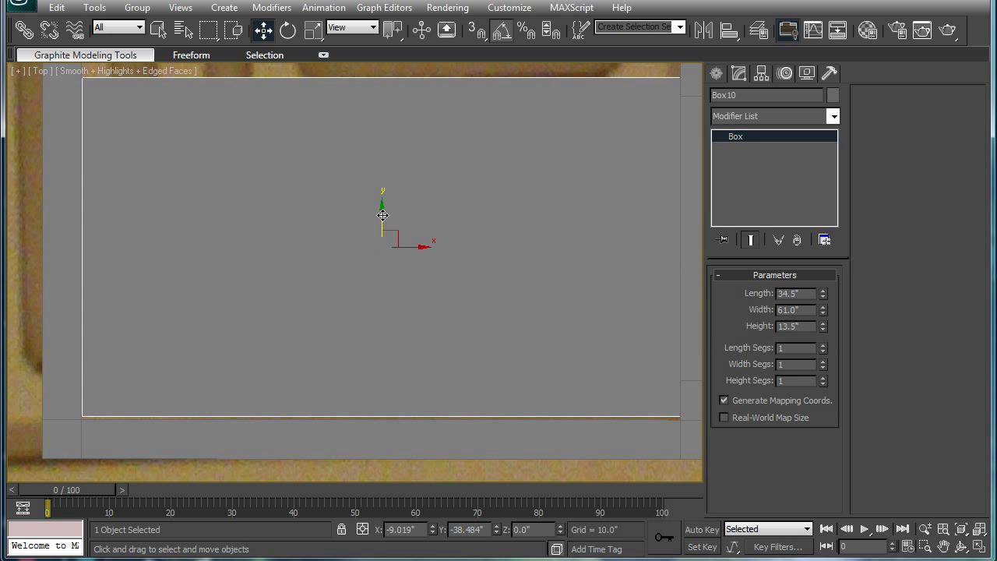
left_click_drag(384, 215, 388, 218)
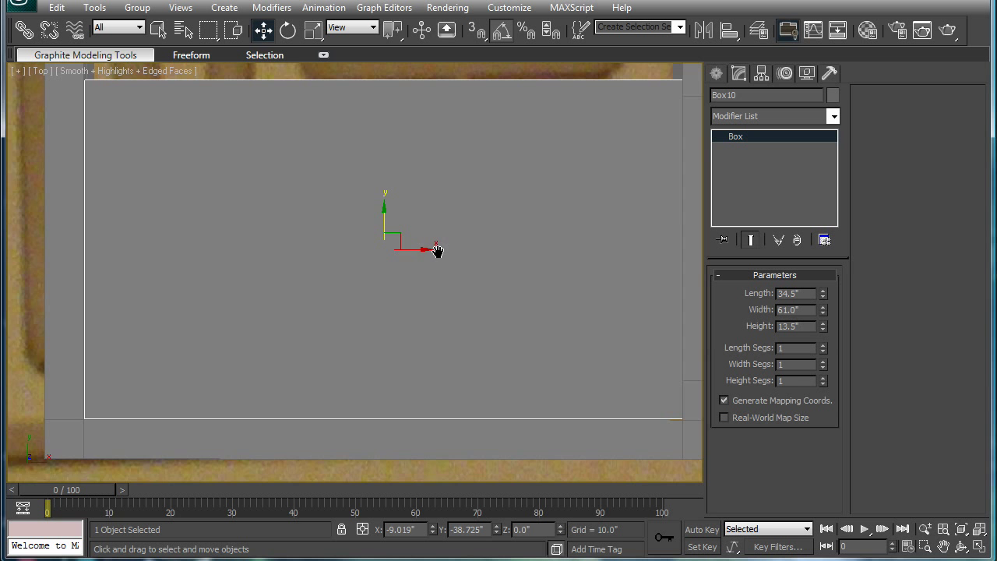
scroll(413, 257, "down", 2)
middle_click_drag(385, 256, 499, 329)
scroll(343, 295, "up", 3)
middle_click_drag(343, 295, 10, 265)
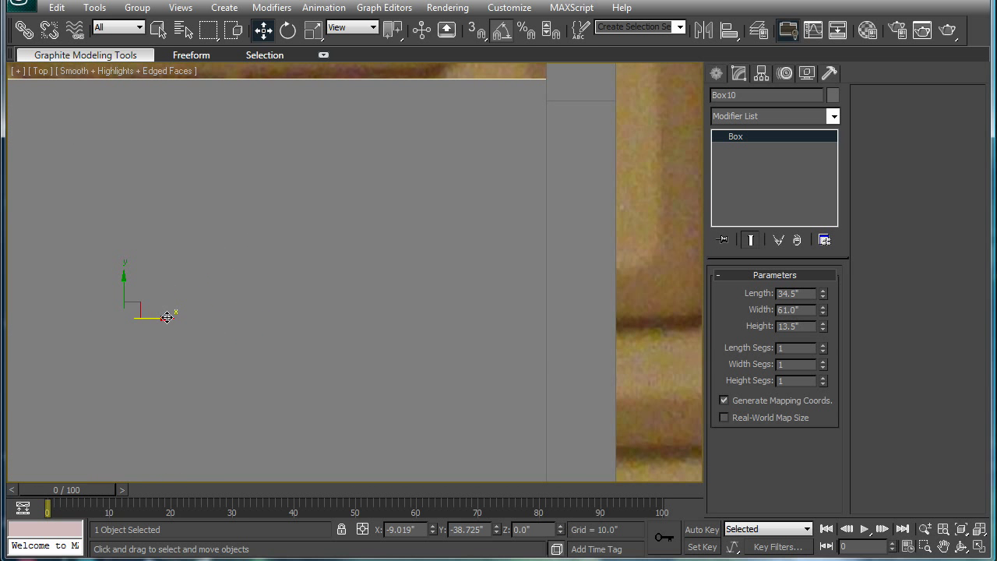
left_click_drag(154, 318, 153, 318)
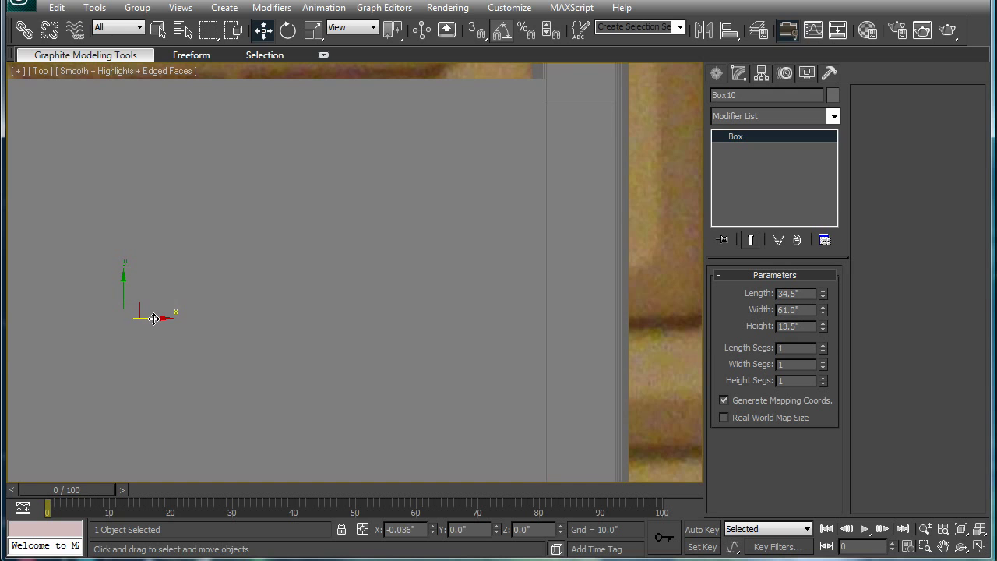
scroll(195, 274, "down", 3)
middle_click_drag(288, 240, 365, 251)
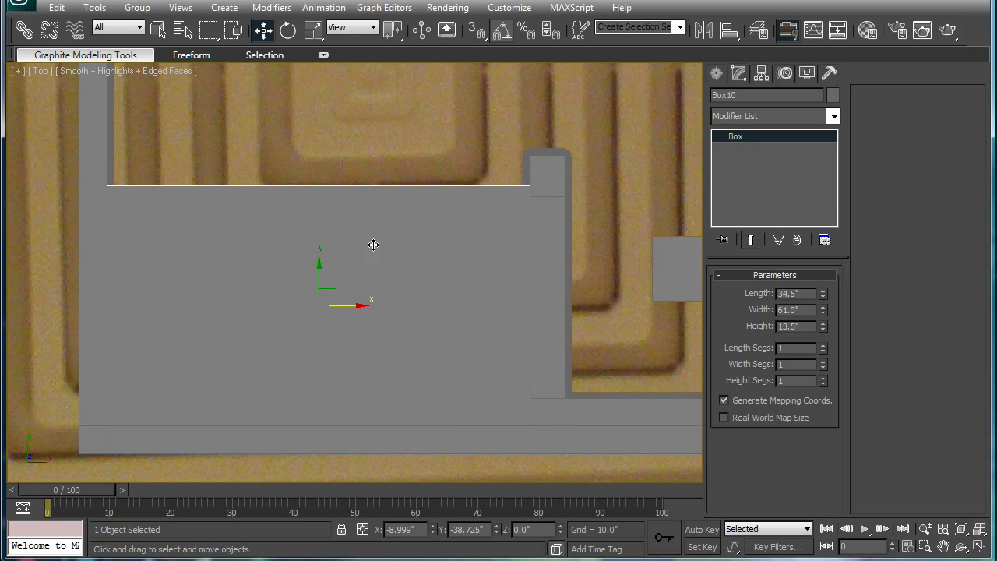
- Examine the fitted box inside the room in the Perspective view and return to the Top view
key("p")
middle_click_drag(435, 254, 715, 232)
scroll(469, 238, "up", 4)
middle_click_drag(467, 238, 429, 274)
key("t")
scroll(392, 330, "up", 6)
middle_click_drag(390, 330, 396, 148)
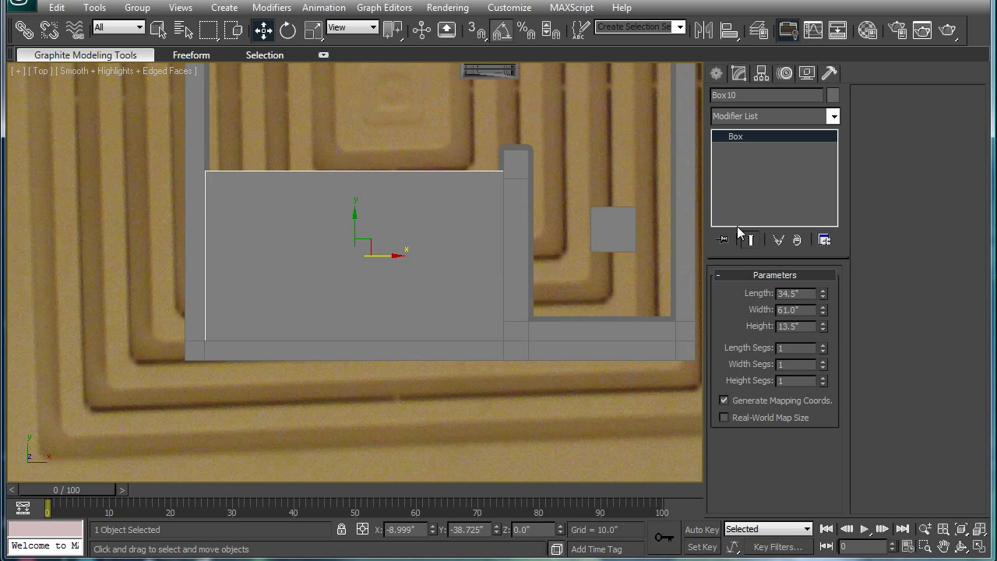
- Convert the alcove box to an Editable Poly and select its top polygon
key("ctrl+e")
left_click(793, 293)
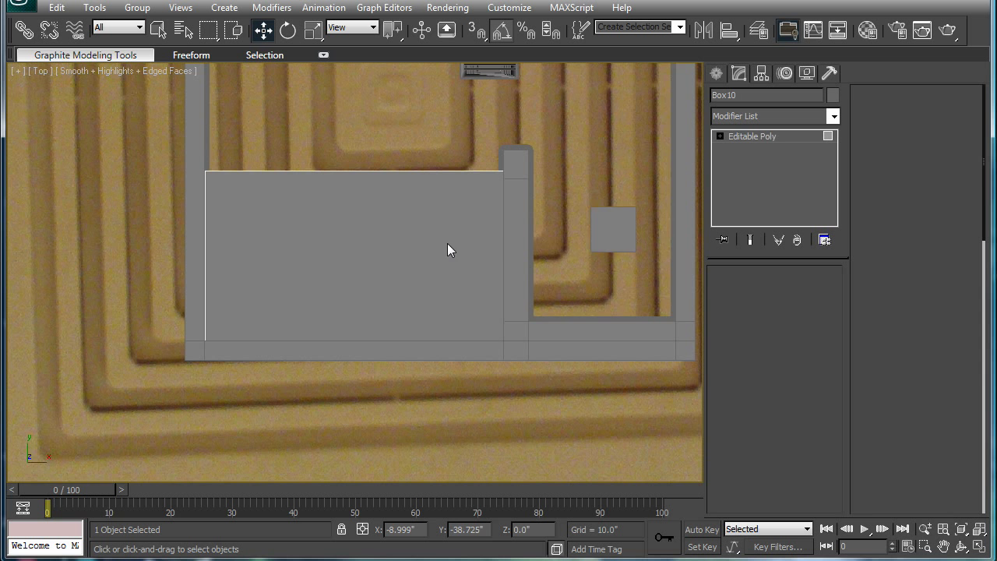
left_click(450, 241)
middle_click_drag(452, 237, 456, 235)
key("z")
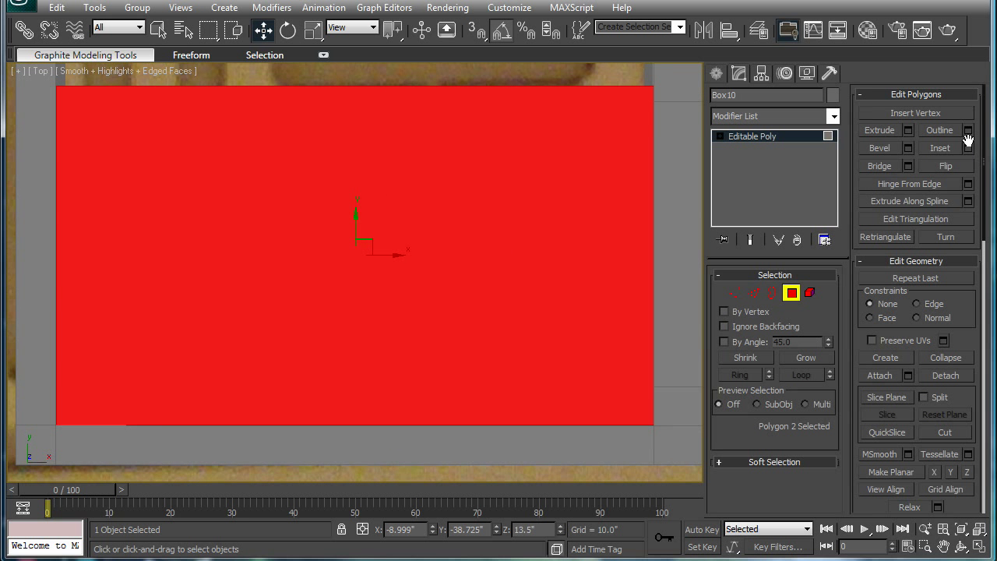
- Inset the selected top polygon by 1.5 inches with the Group inset type
left_click(967, 148)
mouse_move(279, 205)
left_mouse_down()
mouse_move(271, 175)
mouse_move(277, 204)
left_mouse_up()
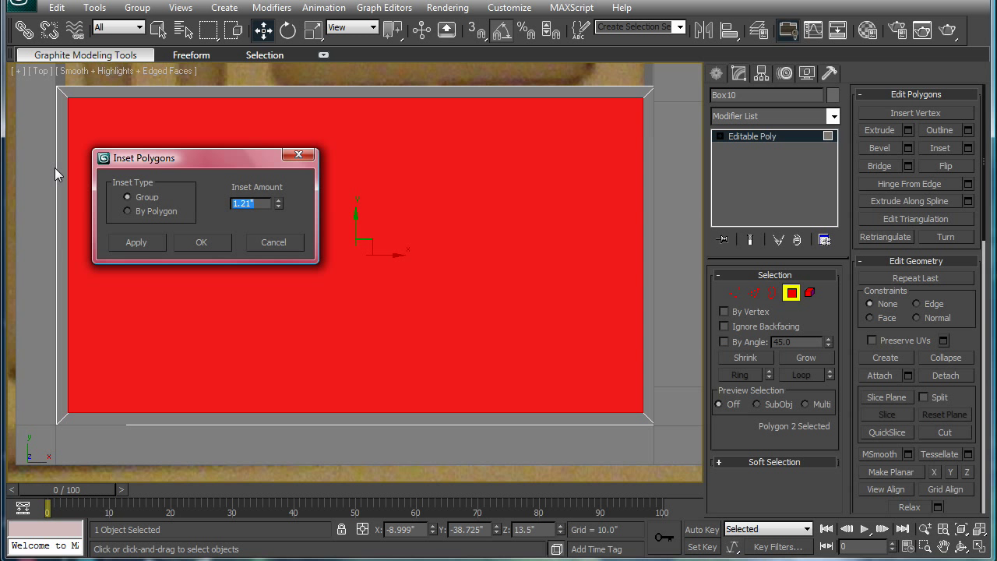
type("1.5")
key("Return")
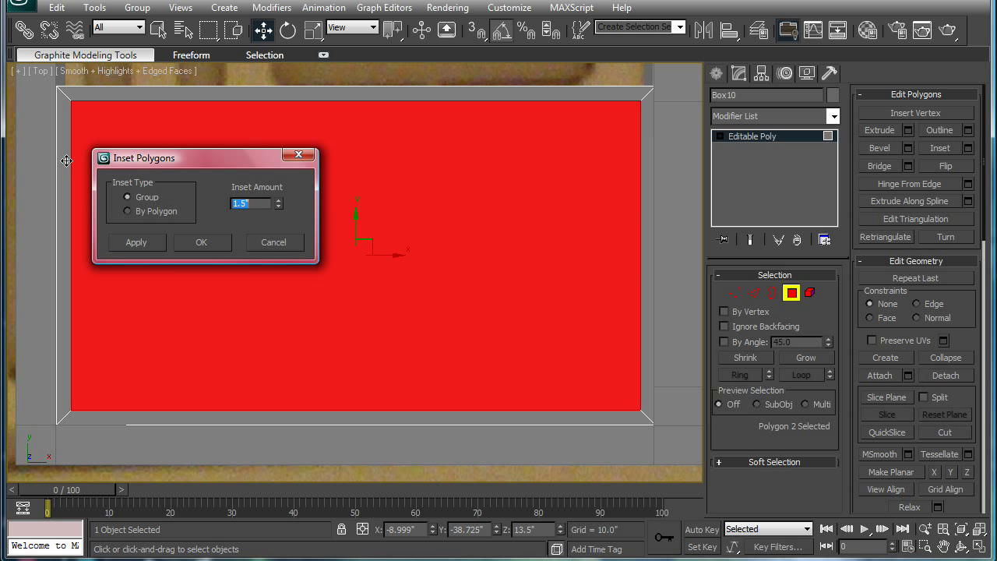
left_click(202, 242)
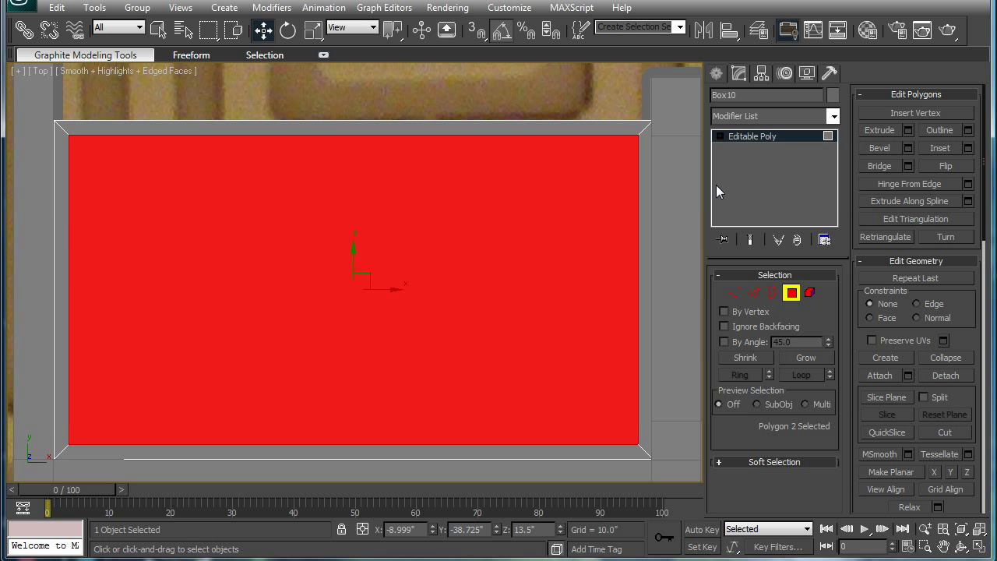
- Draw a thin measuring box on the alcove box's top face and set its length to 3 inches
left_click(725, 79)
left_click(733, 170)
left_click_drag(424, 233, 432, 186)
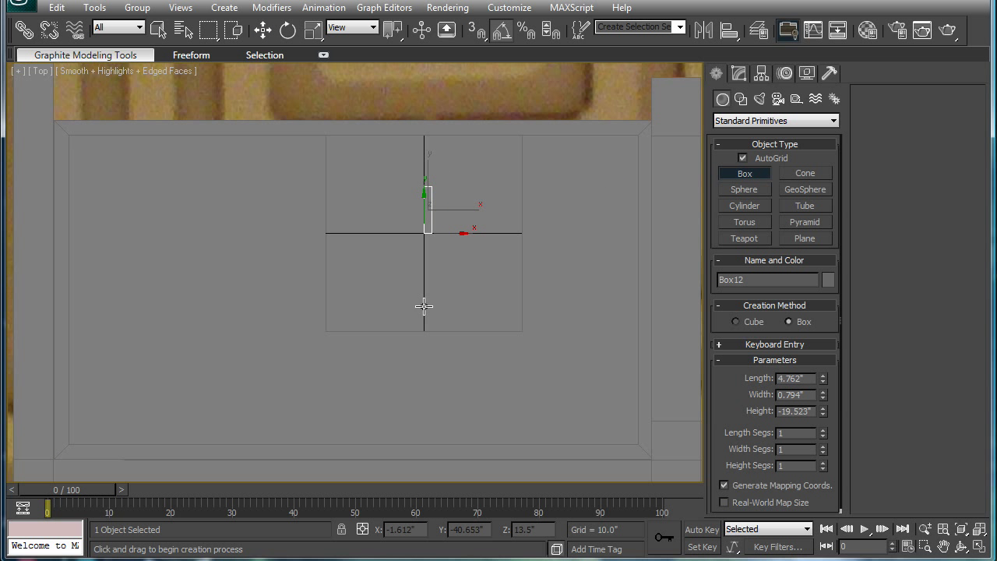
left_click(535, 315)
double_click(811, 380)
middle_click_drag(448, 266, 450, 267)
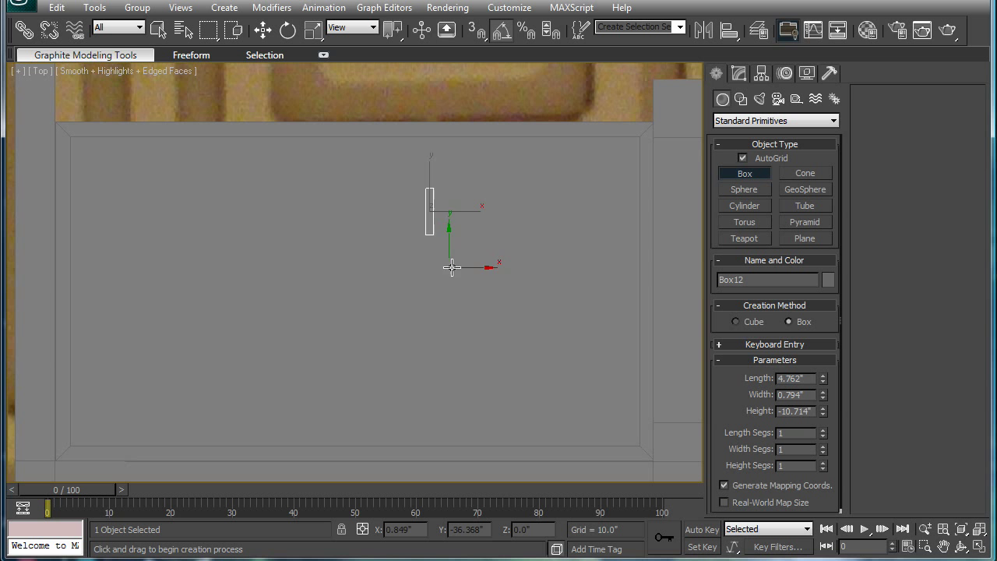
double_click(800, 379)
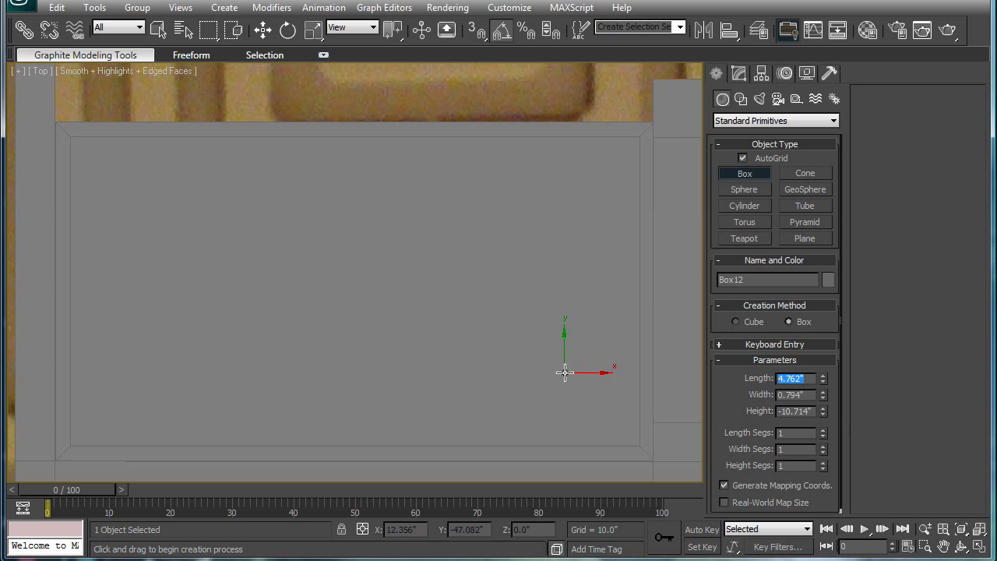
type("3")
- Move the measuring box along Y until its end is flush with the alcove box's open-side outer edge
middle_click_drag(454, 320, 430, 312)
scroll(455, 320, "down", 1)
scroll(429, 312, "up", 1)
middle_click_drag(451, 228, 380, 314)
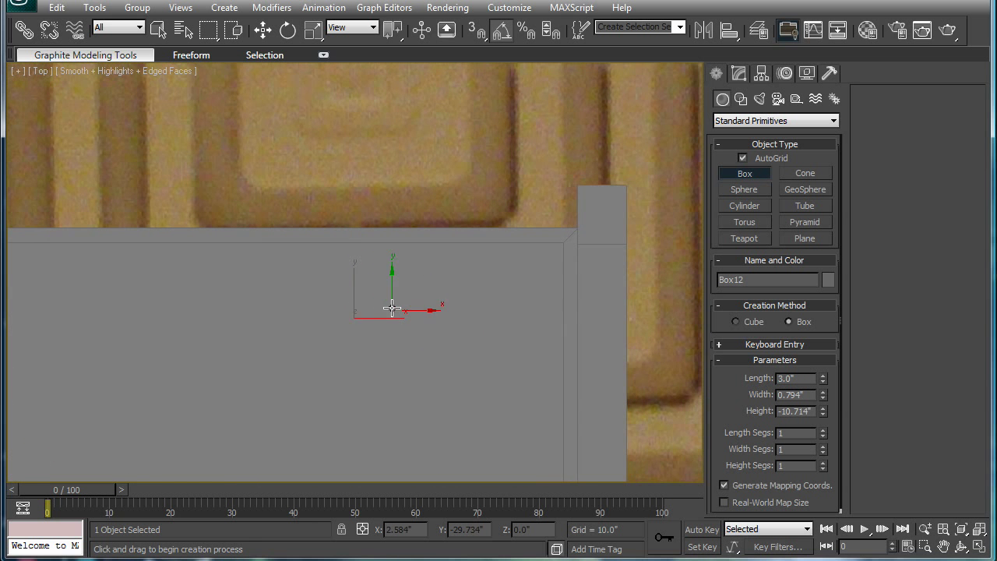
key("w")
left_click_drag(351, 290, 355, 213)
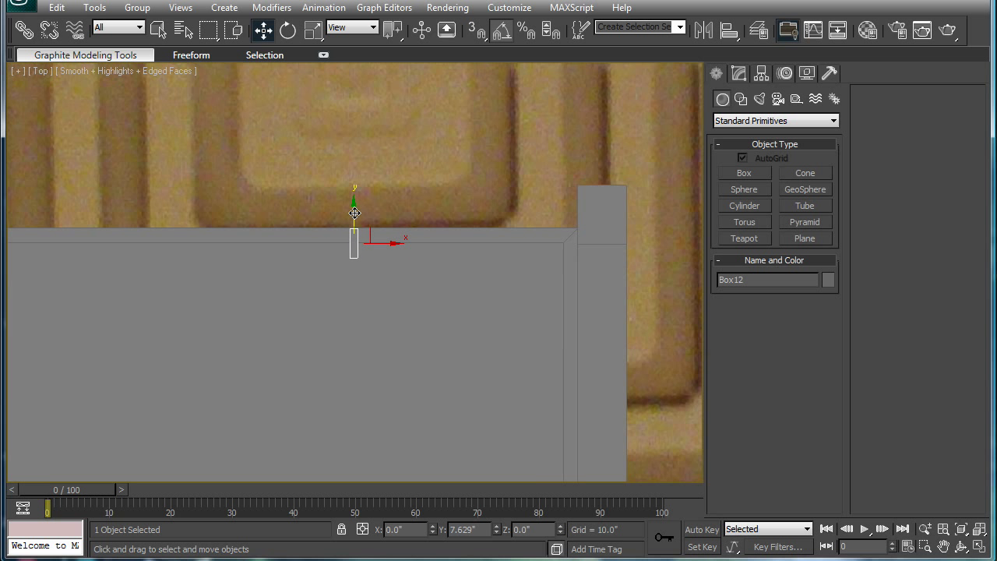
- Select the alcove box's inset edge beside the measuring box and move it inward along Y to widen the rim
left_click(343, 290)
left_click(738, 73)
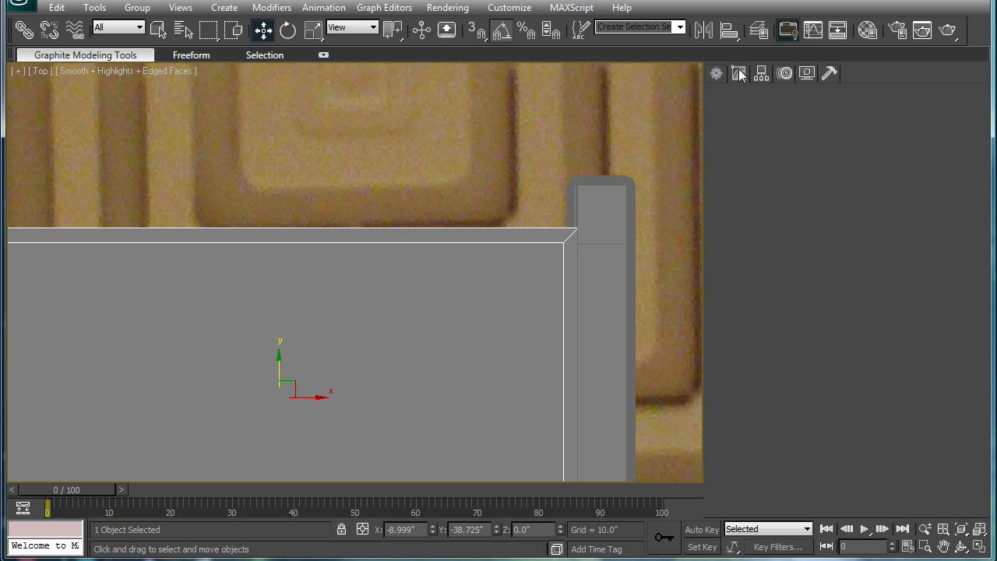
left_click(753, 293)
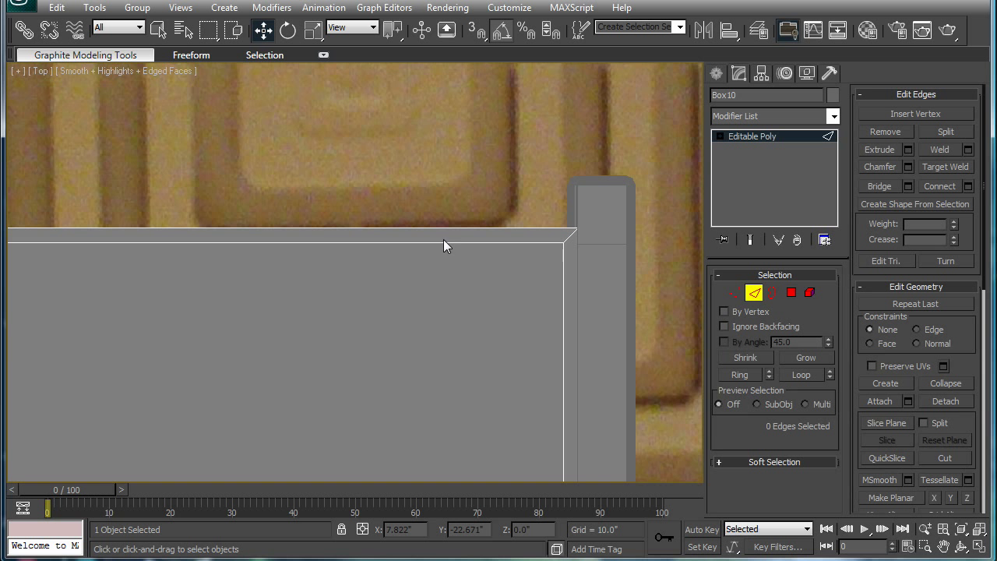
left_click(444, 241)
middle_click_drag(345, 235, 371, 211)
scroll(374, 215, "up", 4)
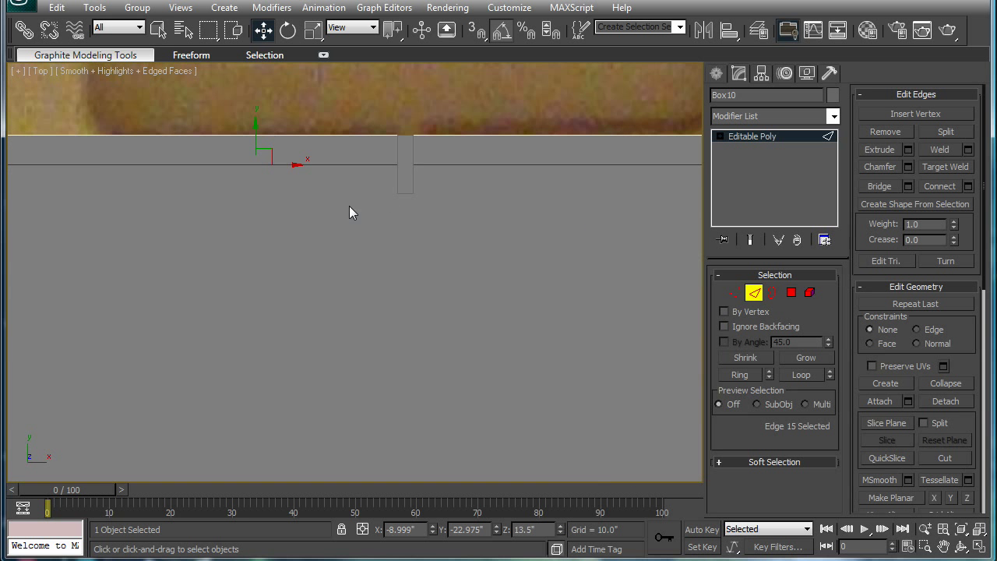
left_click_drag(254, 137, 254, 180)
scroll(380, 193, "up", 2)
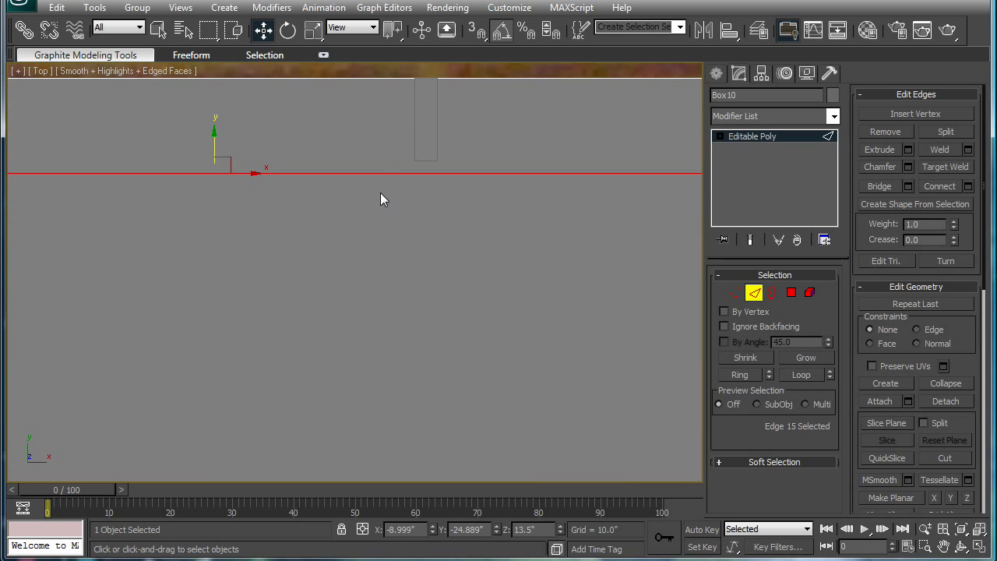
- Fine-tune the inset edge along Y to line up with the inner end of the 3-inch measuring box
left_click_drag(212, 143, 212, 126)
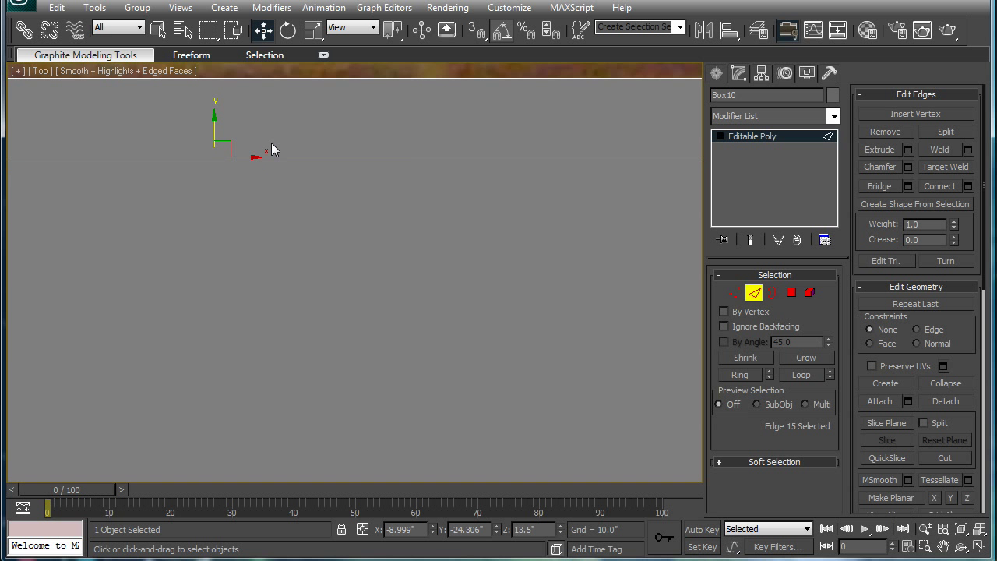
middle_click_drag(271, 144, 261, 170)
left_click_drag(200, 149, 278, 201)
left_click_drag(208, 160, 208, 163)
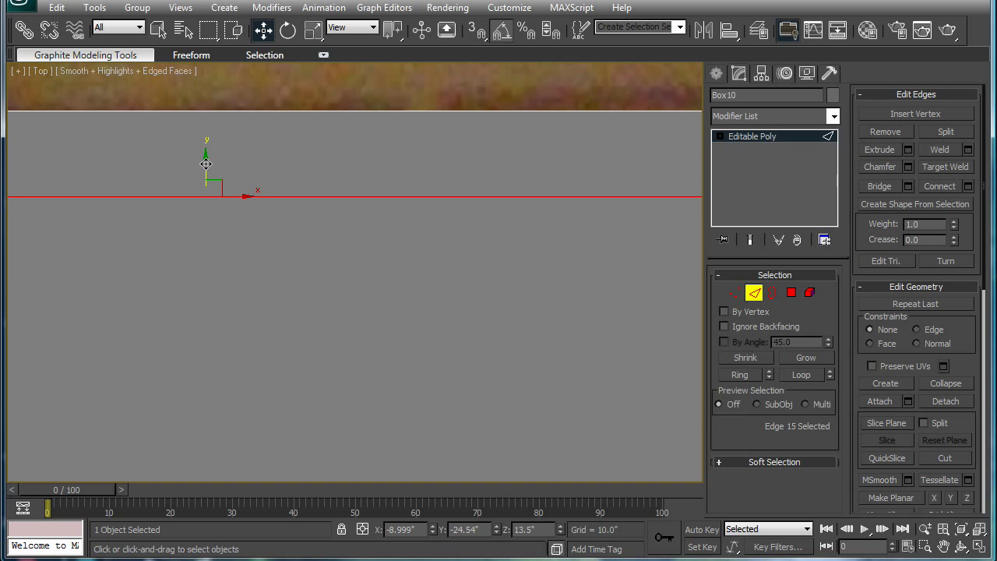
middle_click_drag(362, 238, 352, 249)
left_click_drag(194, 175, 194, 172)
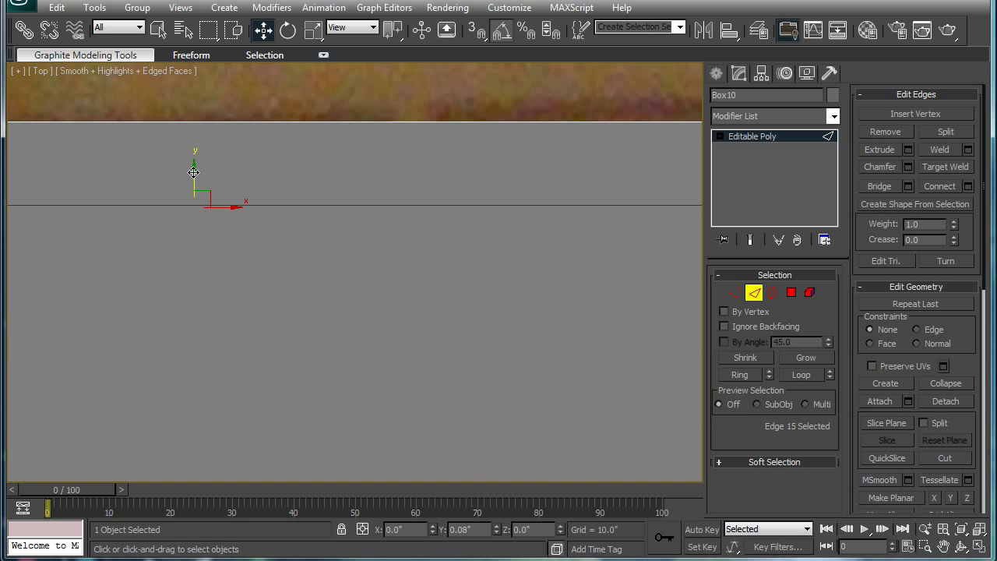
- Switch to the Perspective view and isolate the alcove box from the rest of the room
scroll(387, 234, "down", 3)
scroll(510, 257, "down", 2)
scroll(458, 300, "up", 2)
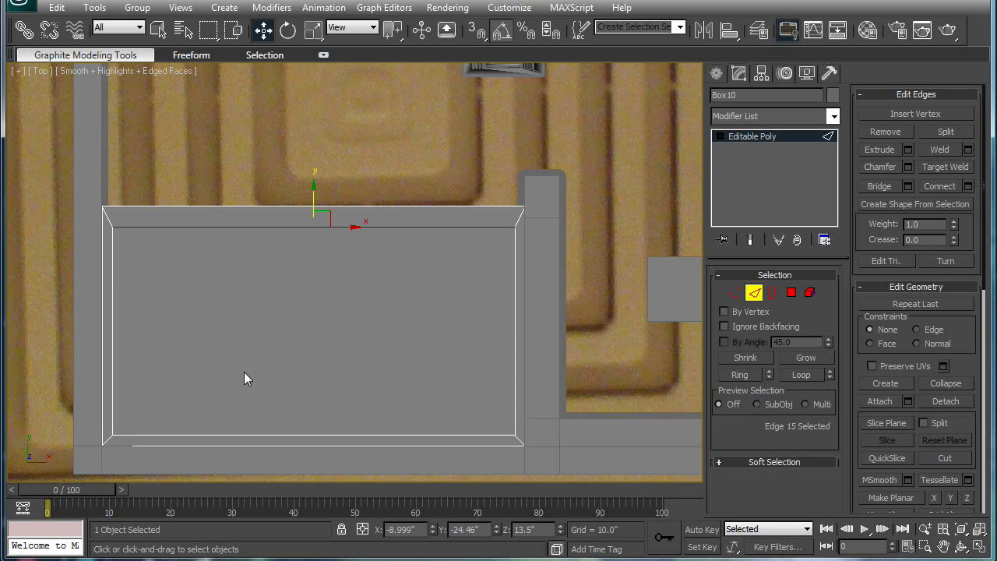
middle_click_drag(264, 344, 267, 338)
middle_click_drag(369, 281, 369, 295)
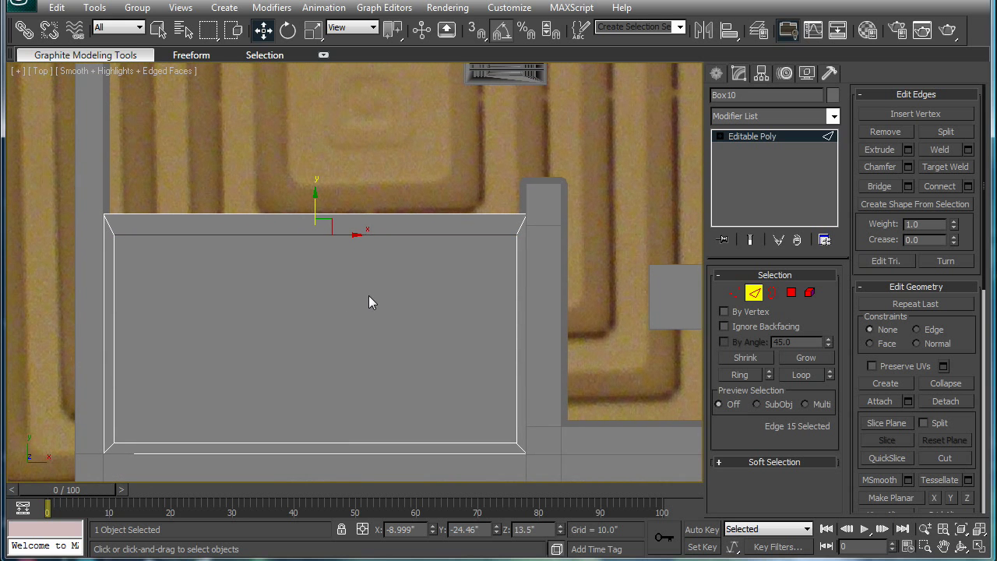
key("p")
middle_click_drag(434, 263, 611, 272, "alt")
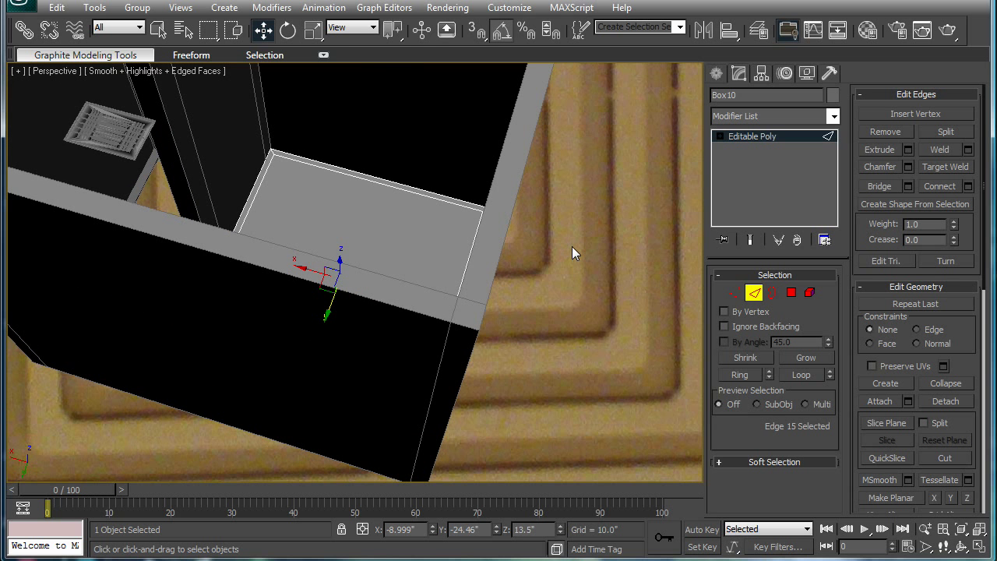
key("alt+q")
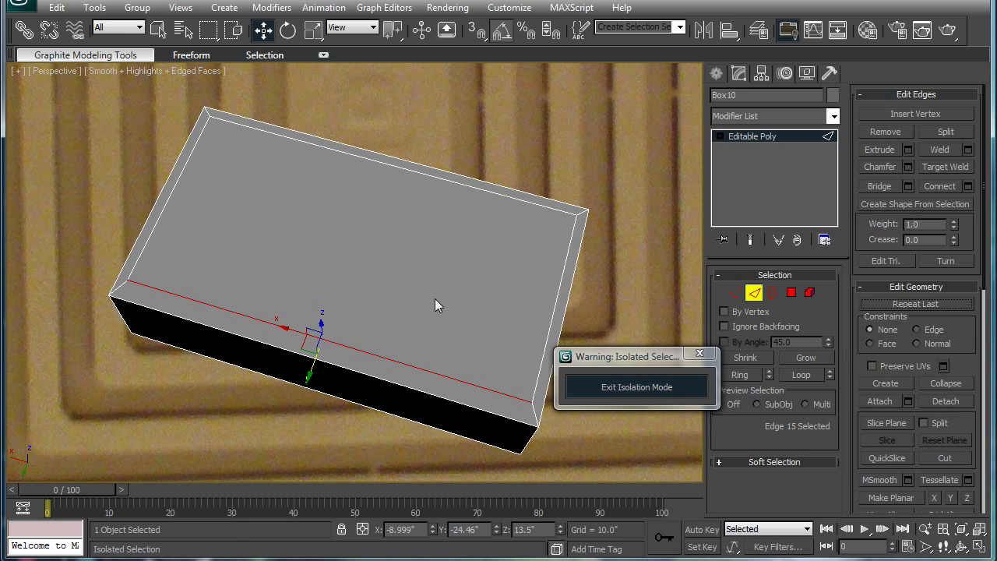
- Select the top polygon inside the rim and extrude it by -11.5 inches with the Group type to hollow the box
middle_click_drag(421, 288, 500, 242)
scroll(429, 295, "up", 4)
left_click(792, 292)
left_click(410, 204)
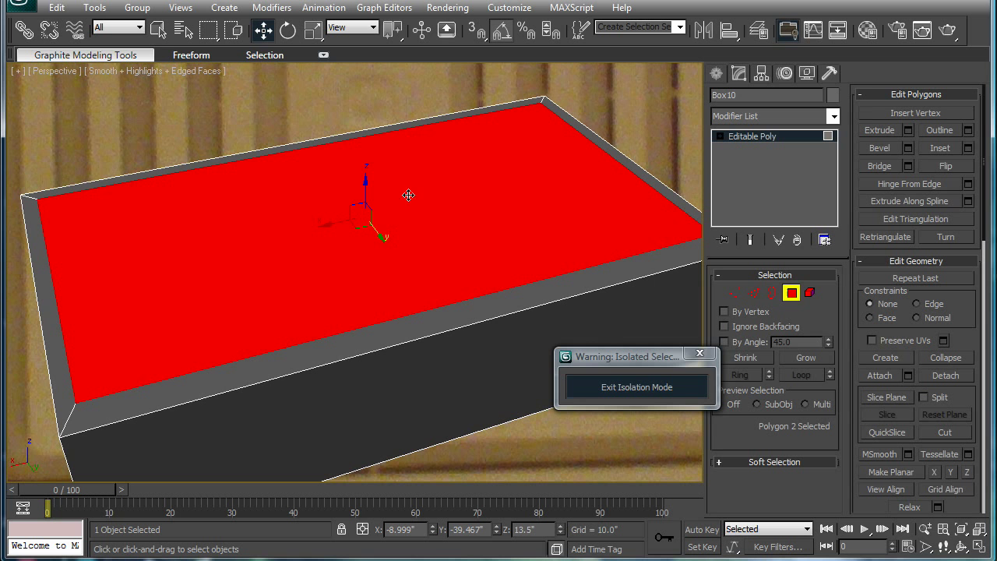
middle_click_drag(404, 223, 394, 246, "alt")
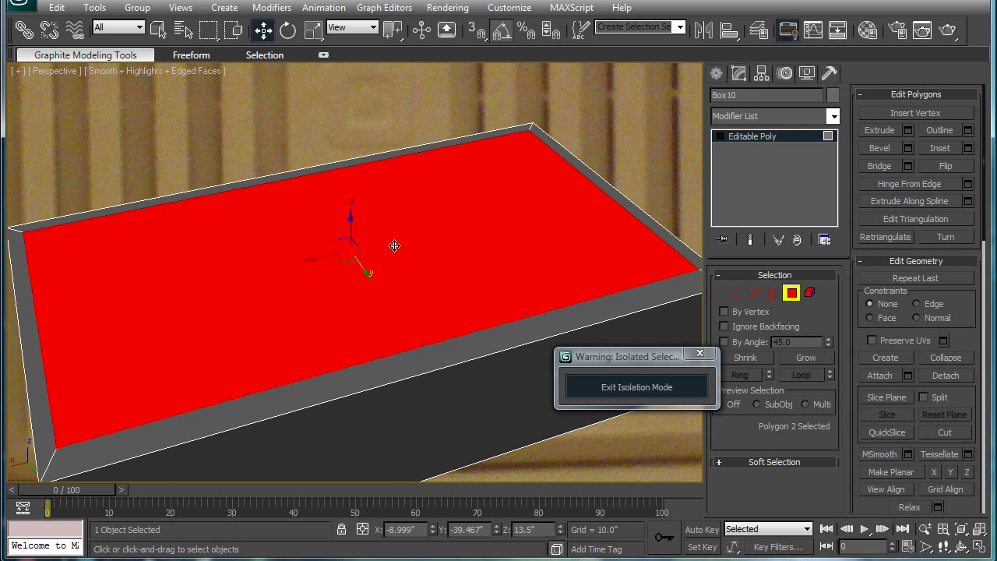
left_click(908, 130)
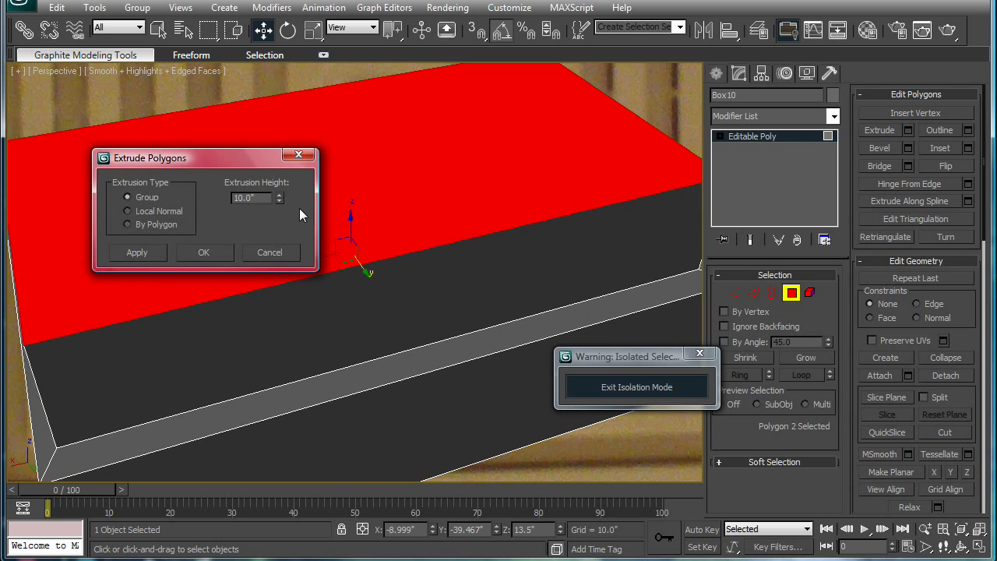
left_click_drag(279, 199, 250, 361)
left_click(265, 252)
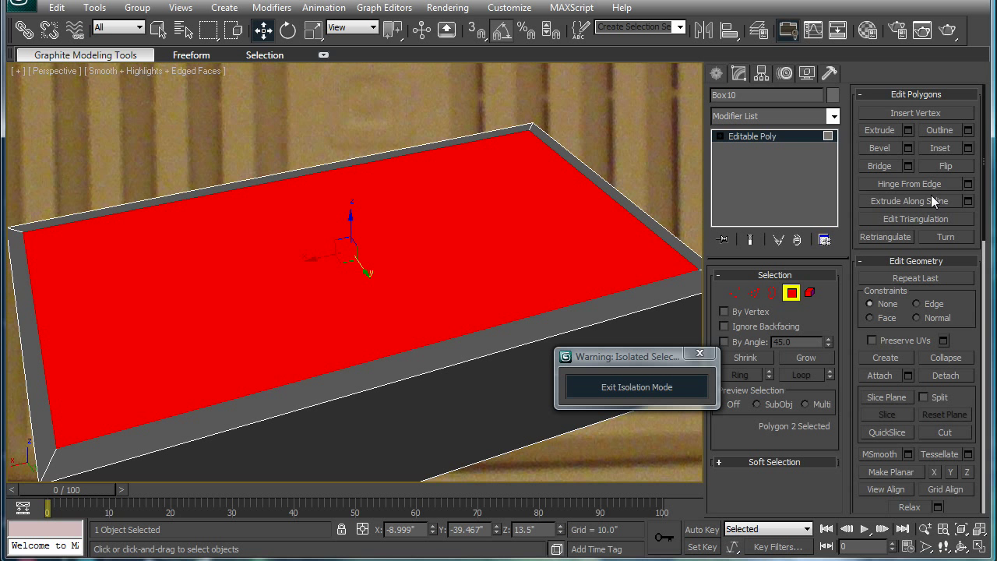
left_click(909, 131)
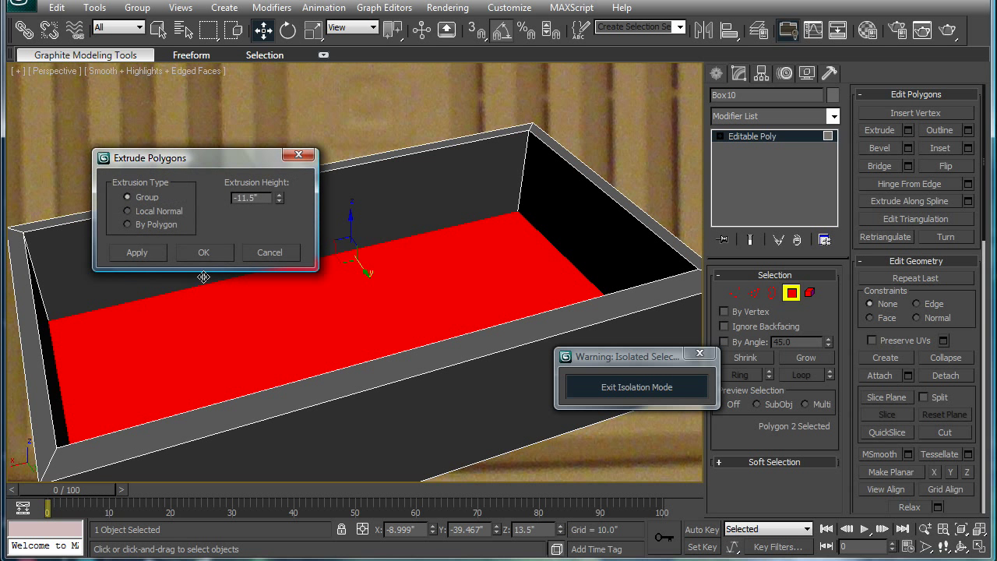
left_click(206, 253)
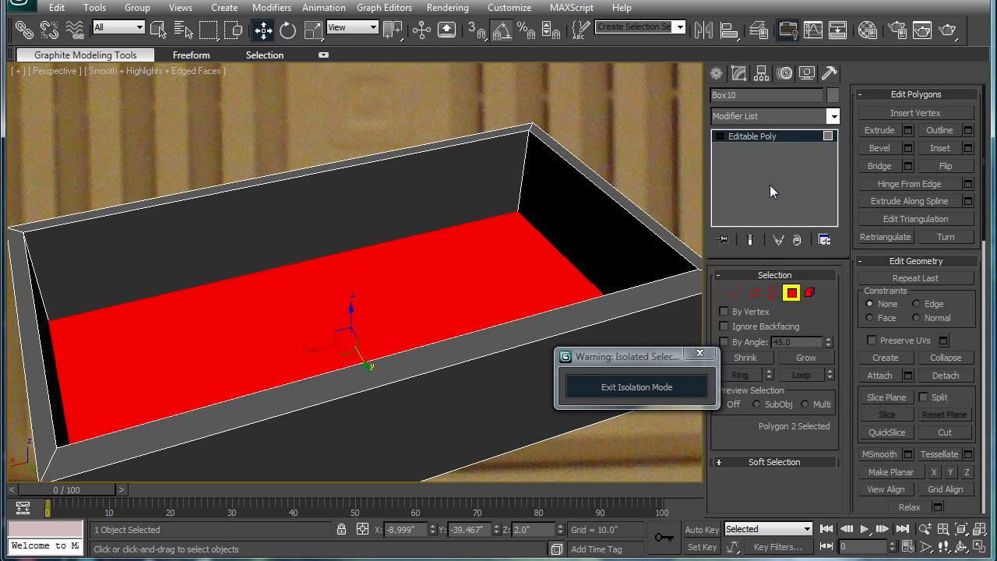
- Select the four vertical corner edges inside the basin, removing the outer corner edges from the selection
left_click(751, 293)
left_click(516, 190)
mouse_move(515, 187)
middle_mouse_down("alt")
mouse_move(567, 206)
mouse_move(510, 180)
middle_mouse_up("alt")
left_click(443, 141, "ctrl")
middle_click_drag(423, 142, 479, 257, "alt")
left_click(579, 189, "ctrl")
left_click(394, 144, "ctrl")
left_click(449, 168, "ctrl")
left_click(454, 160, "ctrl")
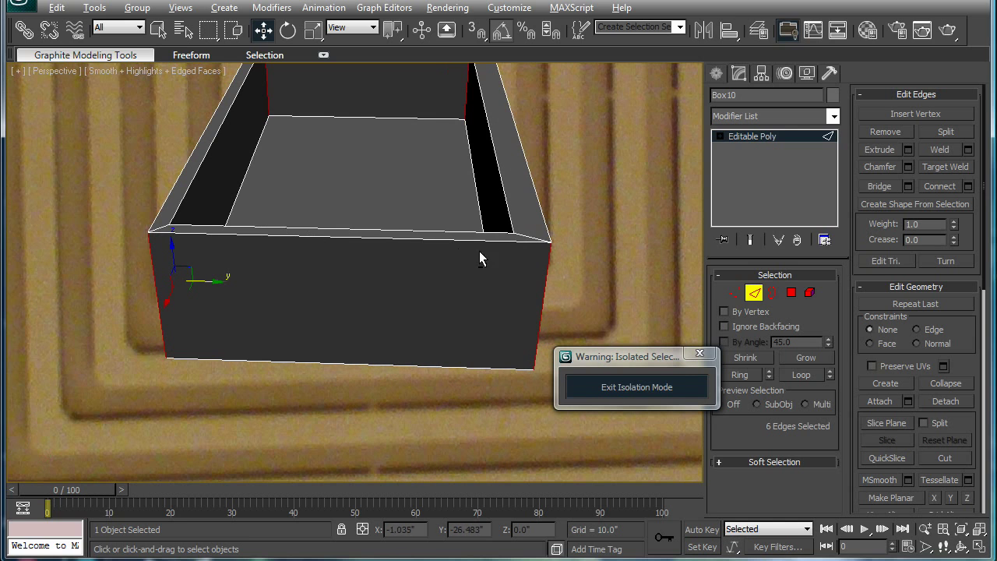
left_click(548, 265, "alt")
middle_click_drag(548, 266, 502, 287, "alt")
left_click(227, 413, "alt")
middle_click_drag(227, 413, 313, 308, "alt")
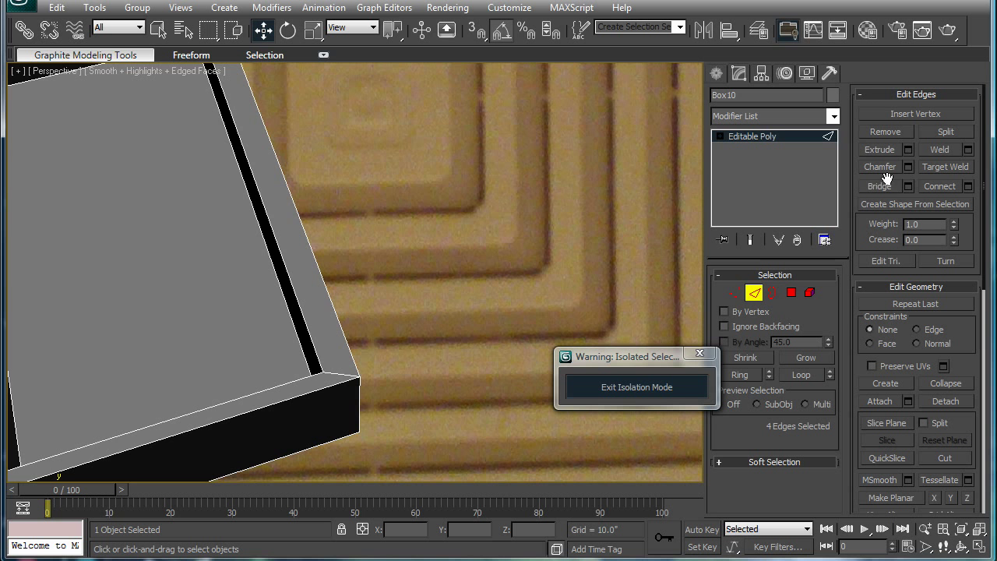
- Start a chamfer on the four inner corner edges and set its amount to 1.88 inches
left_click(908, 167)
middle_click_drag(546, 265, 395, 265, "alt")
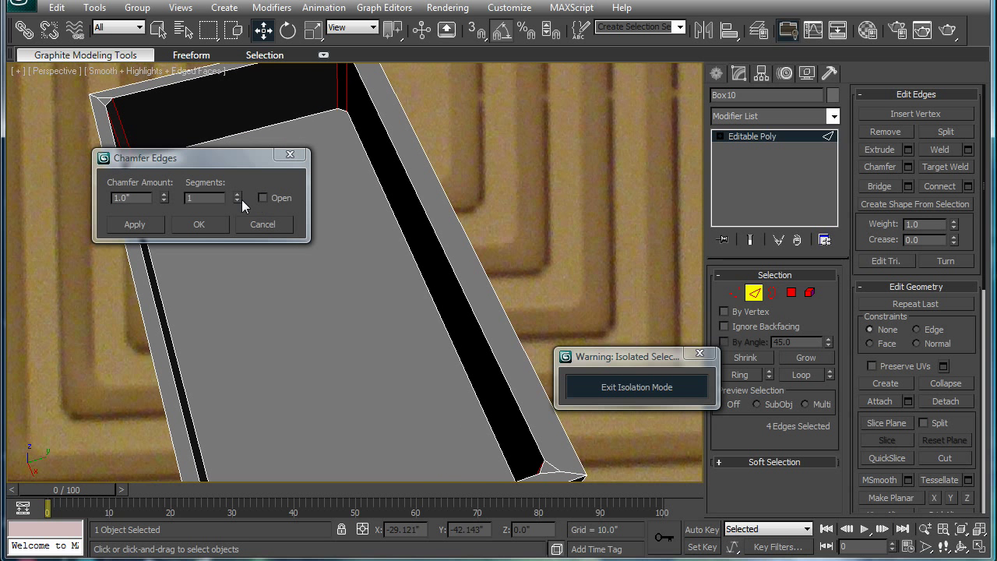
left_click_drag(163, 198, 187, 129)
- Add the four edges around the basin floor to the selection and apply the 1.88-inch chamfer
left_click(250, 131, "ctrl")
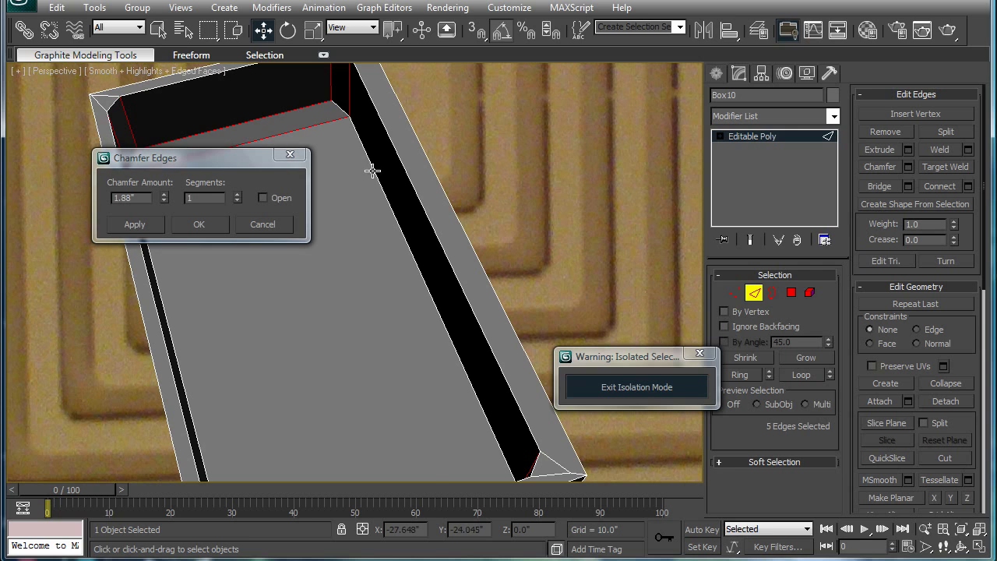
left_click(372, 169, "ctrl")
middle_click_drag(372, 169, 312, 170, "alt")
left_click(310, 126, "ctrl")
middle_click_drag(358, 146, 236, 141, "alt")
middle_click_drag(358, 274, 402, 298)
left_click(310, 249, "ctrl")
middle_click_drag(310, 248, 272, 324, "alt")
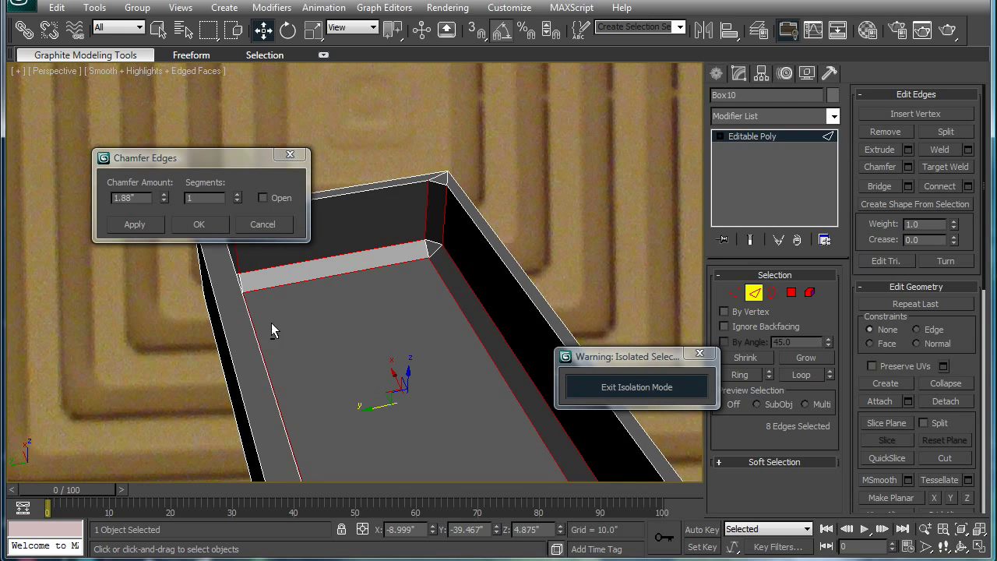
left_click(200, 226)
- Select the full edge loop around the basin's inner rim and chamfer it by about 1.07 inches
left_click(233, 270)
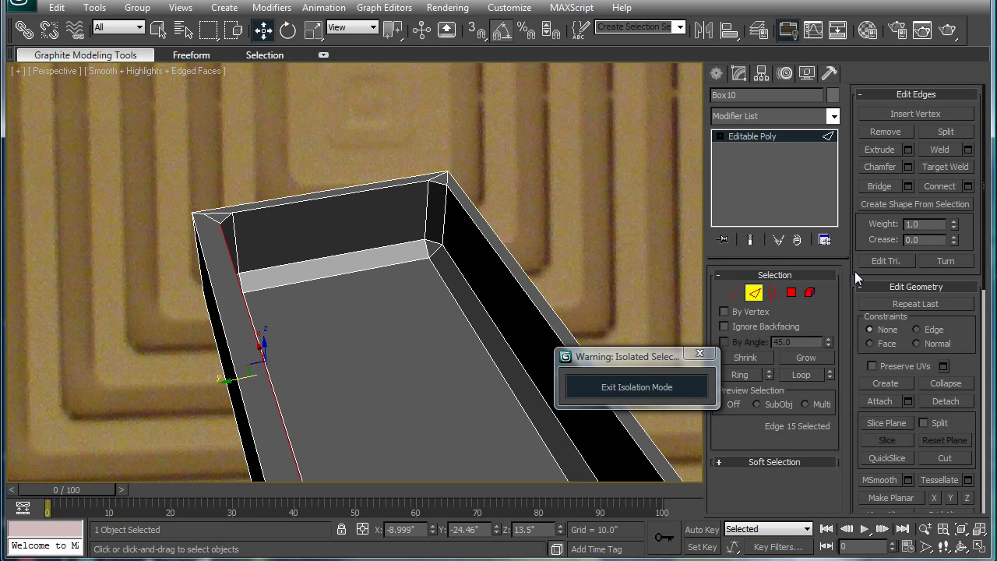
left_click(802, 375)
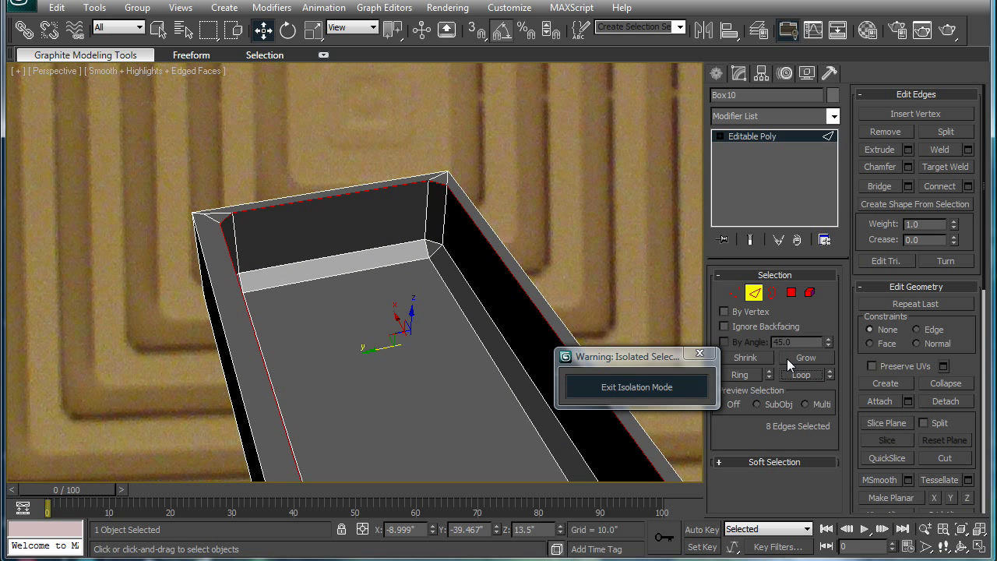
left_click(908, 168)
left_click_drag(162, 196, 162, 225)
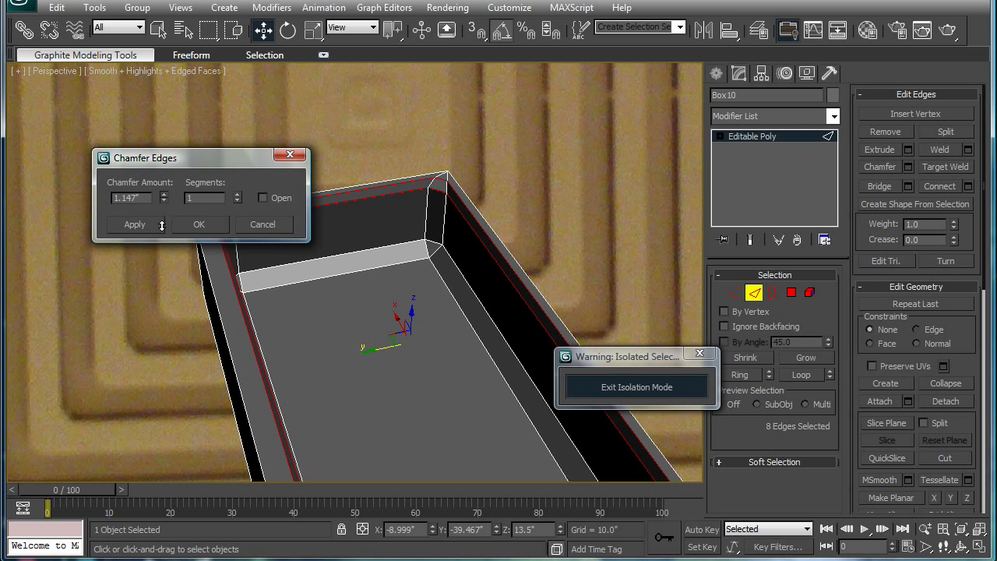
left_click(199, 224)
middle_click_drag(230, 249, 250, 258, "alt")
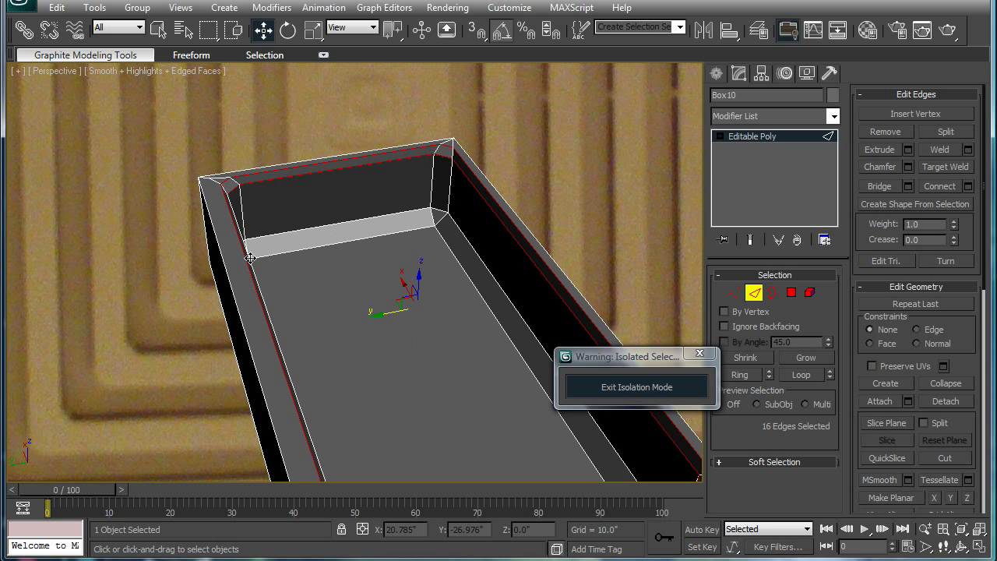
- Chamfer the outer top edge along one long side of the tub by 0.879 inches
left_click(232, 261)
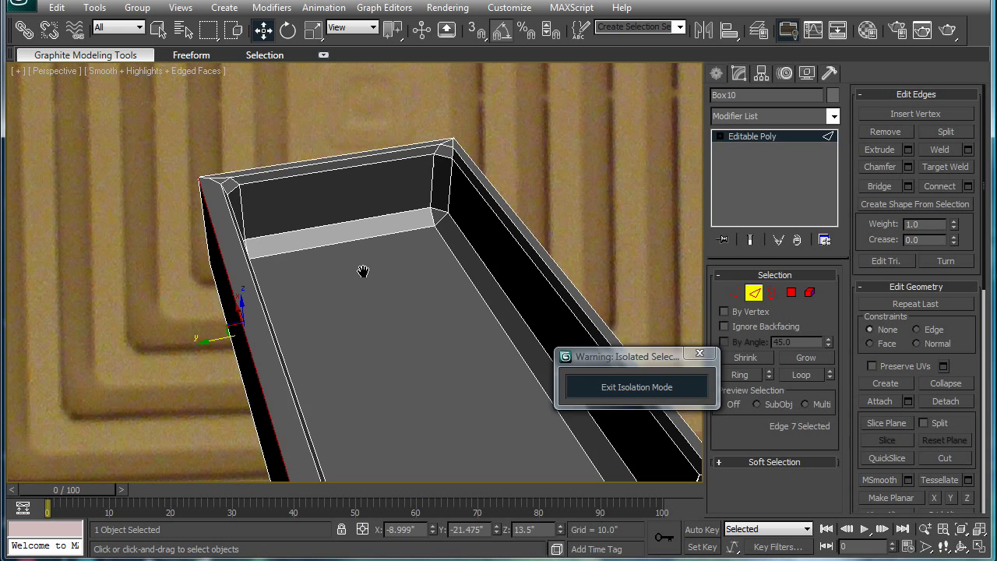
middle_click_drag(363, 271, 354, 205)
scroll(353, 205, "down", 3)
scroll(438, 248, "up", 3)
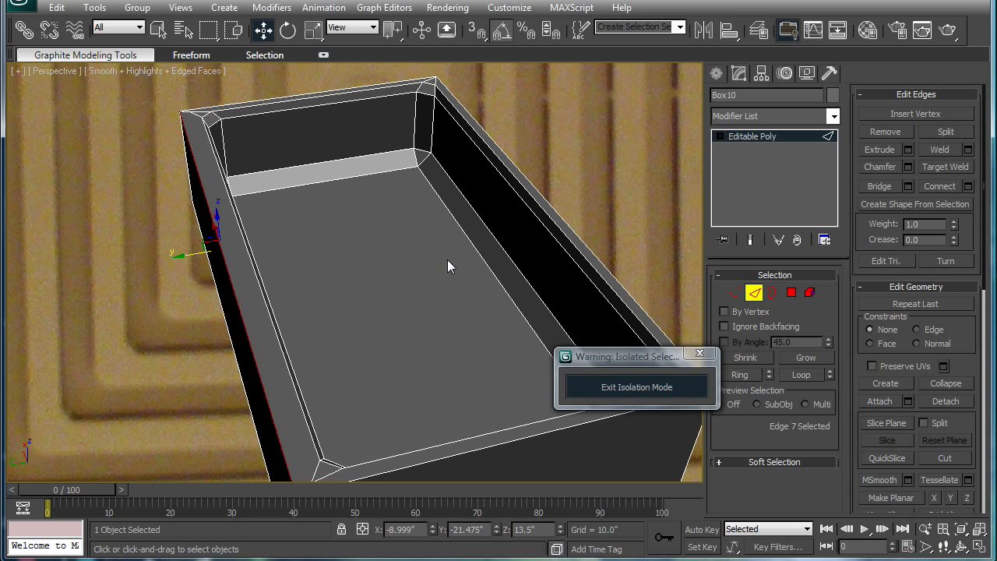
middle_click_drag(447, 265, 447, 206)
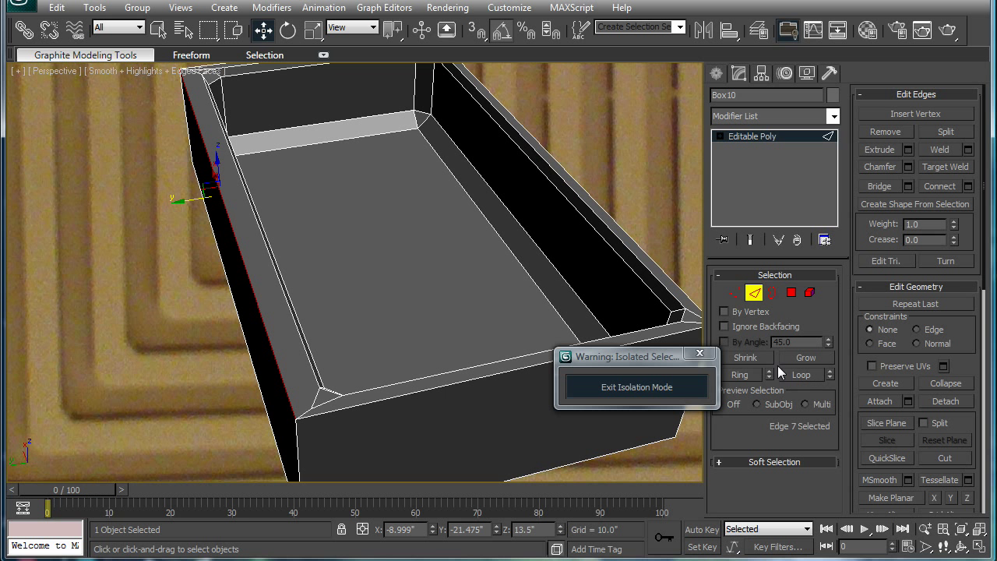
left_click(907, 166)
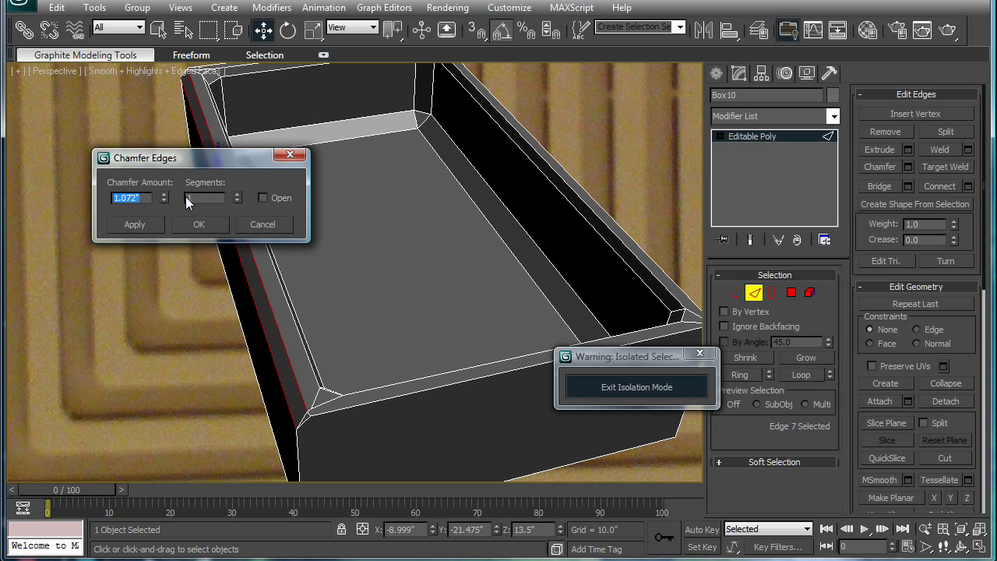
left_click_drag(163, 195, 163, 207)
left_click(199, 223)
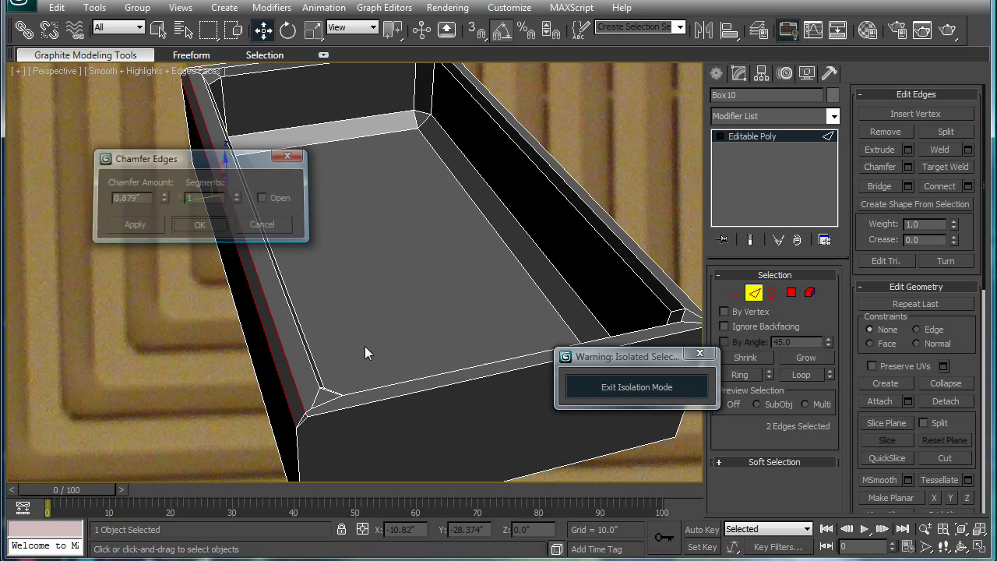
- Select the other three outer top edges of the rim and chamfer them by 0.119 inches
left_click(417, 385)
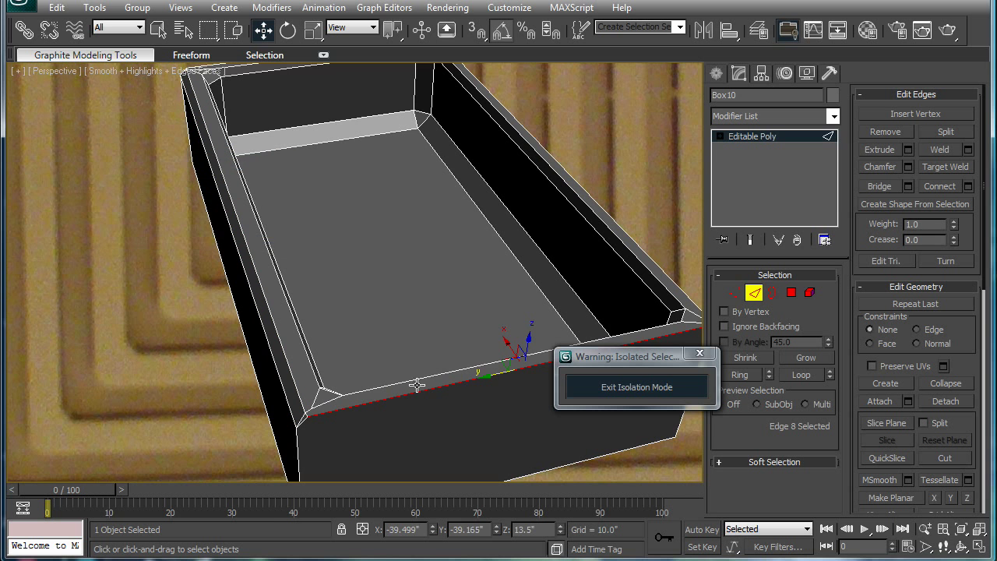
left_click(642, 249, "ctrl")
middle_click_drag(625, 258, 656, 361)
left_click(333, 129, "ctrl")
middle_click_drag(383, 201, 273, 41)
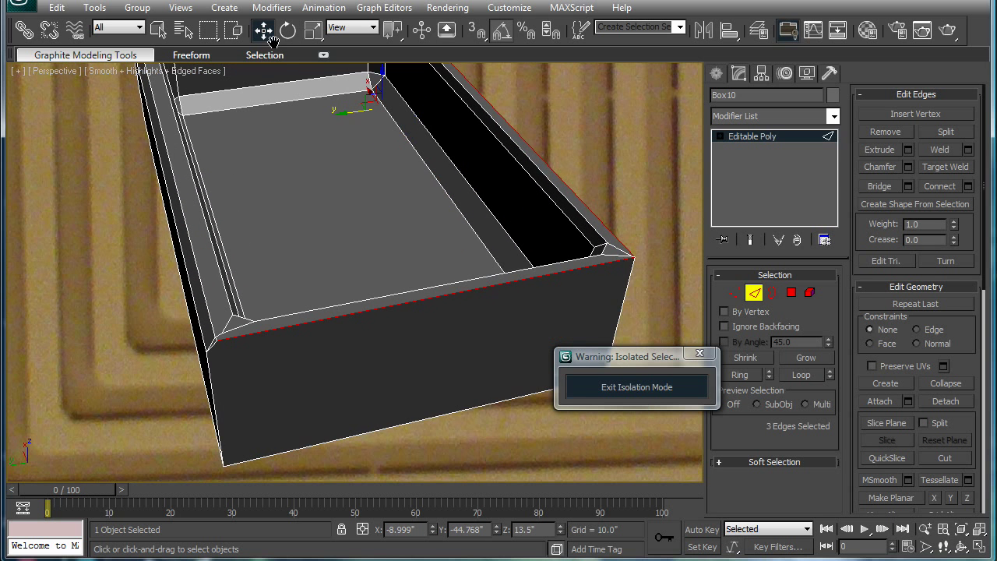
scroll(477, 221, "up", 4)
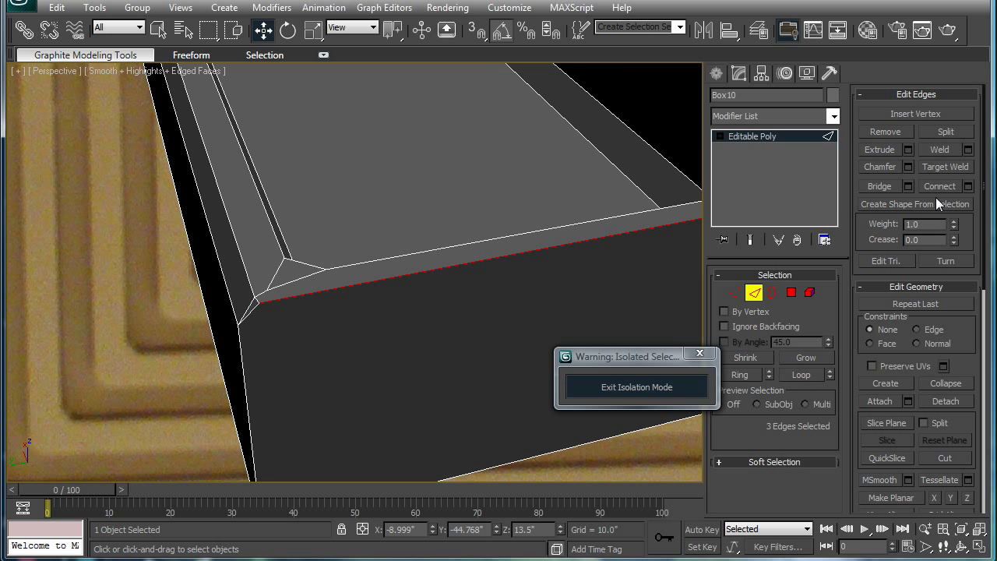
left_click(908, 167)
left_click_drag(164, 198, 180, 252)
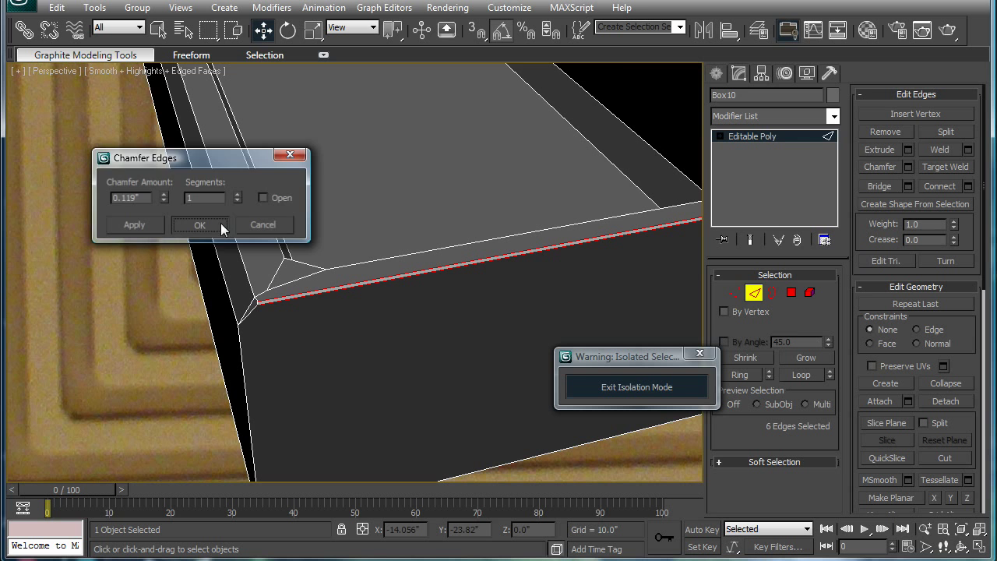
left_click(200, 224)
- Add a MeshSmooth modifier to the tub and set its iterations to 2
left_click(833, 115)
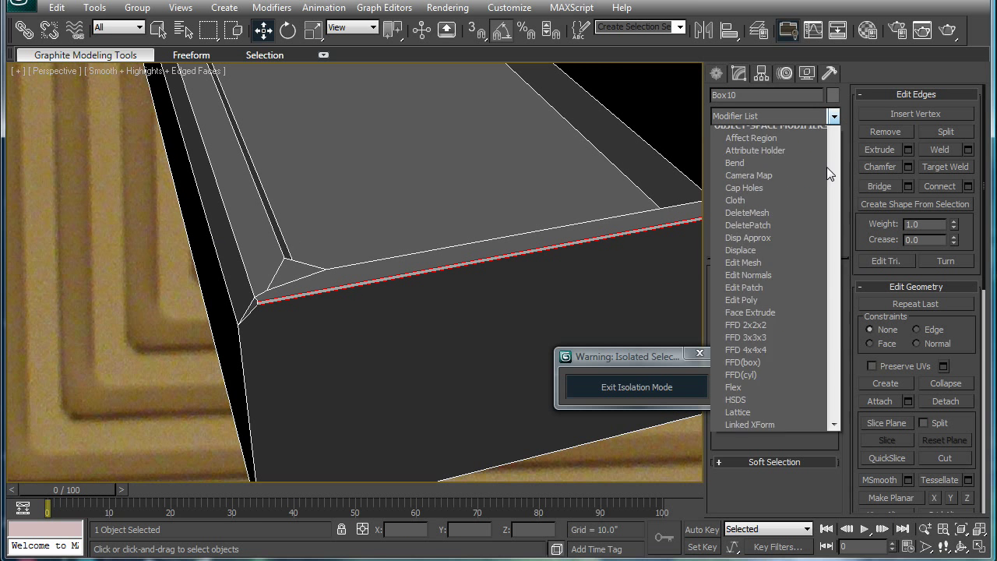
left_click(347, 178)
left_click(105, 214)
left_click(832, 115)
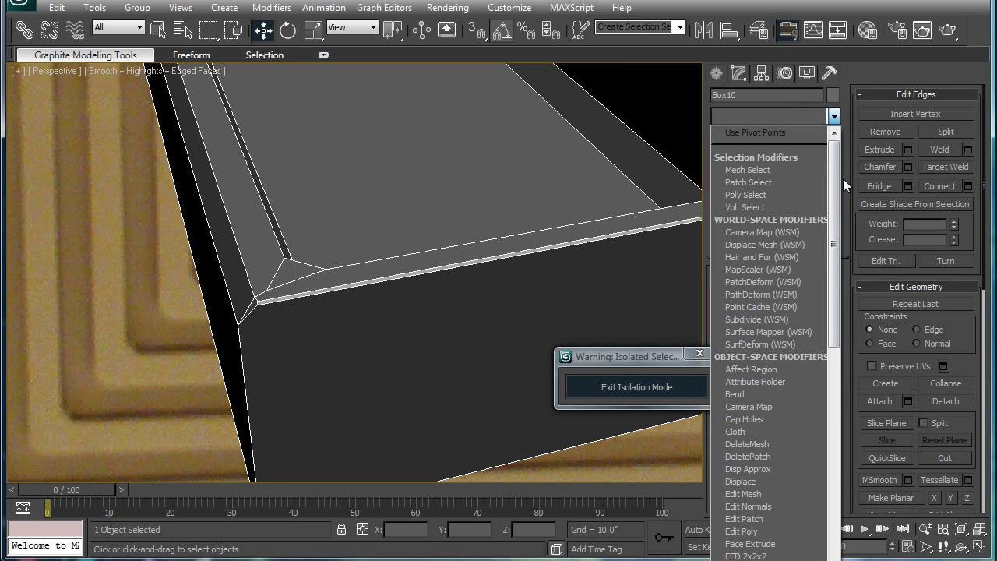
left_click_drag(840, 178, 841, 230)
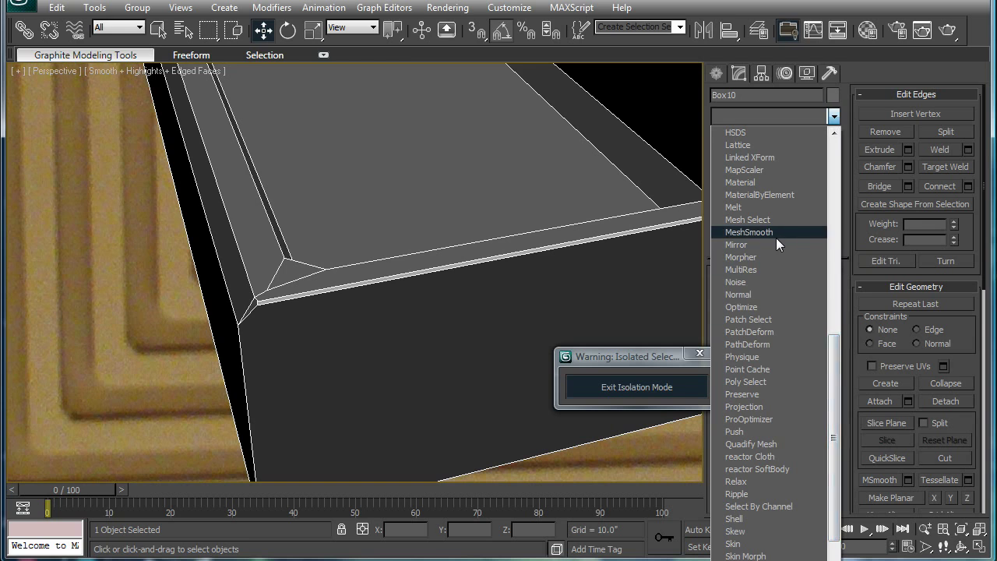
left_click(776, 233)
scroll(365, 225, "down", 5)
middle_click_drag(364, 226, 500, 292, "alt")
scroll(485, 212, "up", 4)
left_click(826, 384)
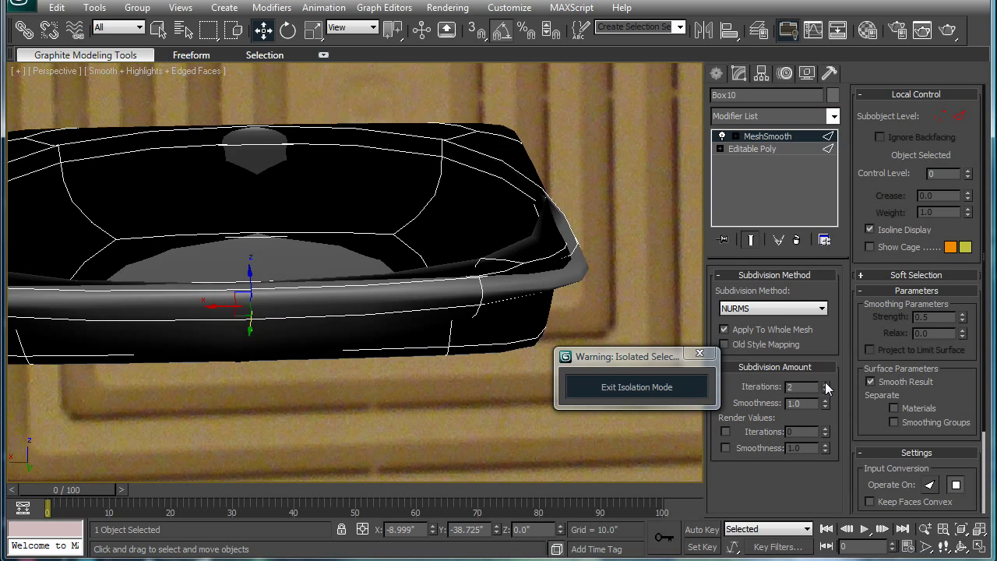
- Return to the Editable Poly edge level and select the tub's four outer vertical corner edges
left_click(763, 152)
scroll(452, 208, "up", 2)
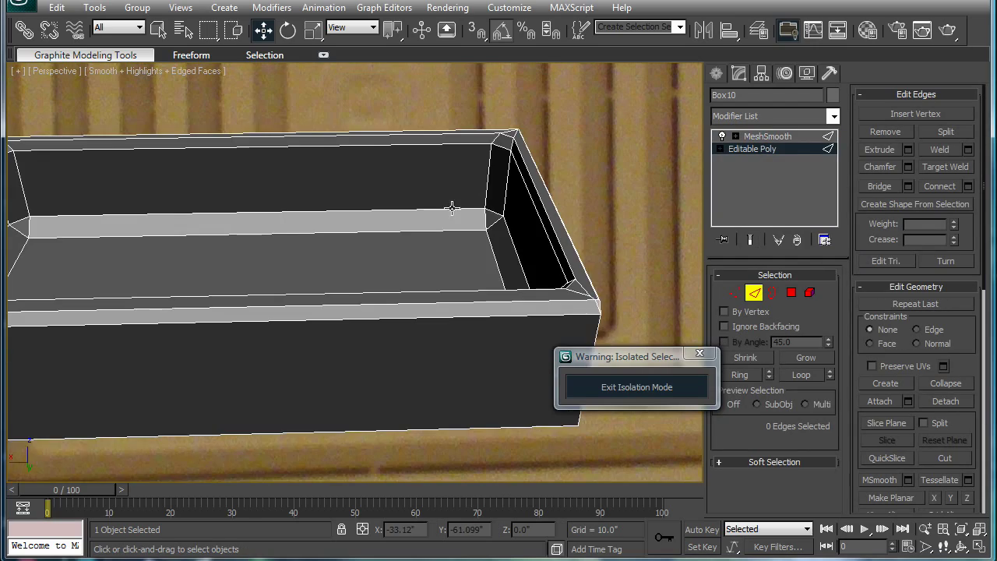
middle_click_drag(452, 208, 388, 191, "alt")
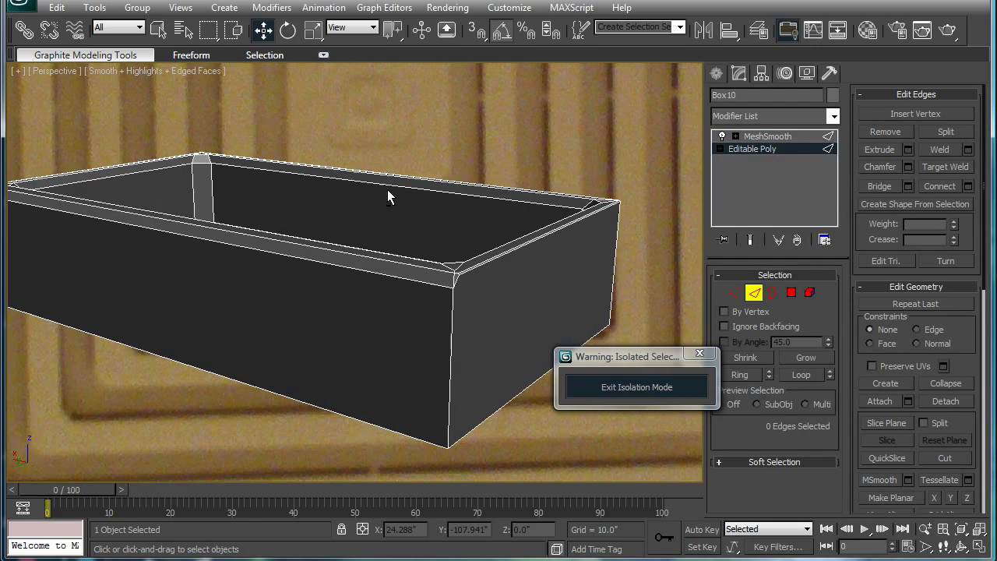
left_click(457, 320)
middle_click_drag(456, 319, 410, 285, "alt")
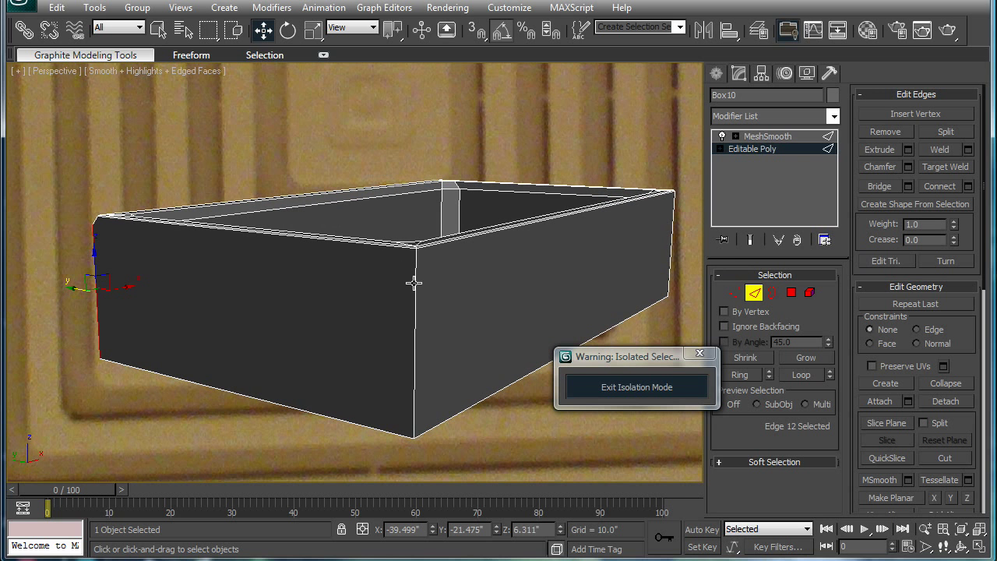
left_click(414, 283, "ctrl")
middle_click_drag(507, 223, 494, 389, "alt")
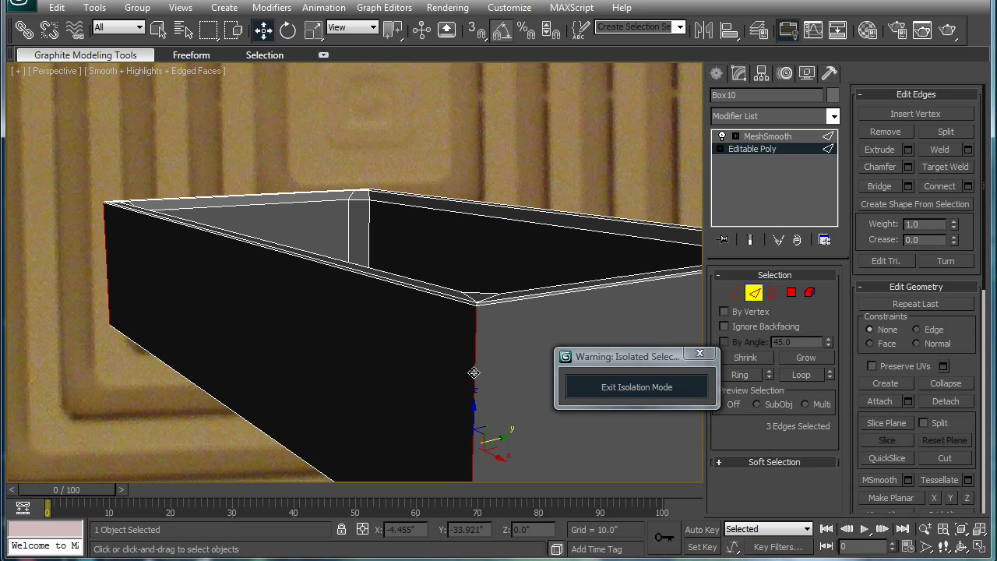
scroll(454, 315, "down", 3)
middle_click_drag(455, 316, 342, 312, "alt")
left_click(132, 310, "ctrl")
middle_click_drag(133, 310, 233, 305, "alt")
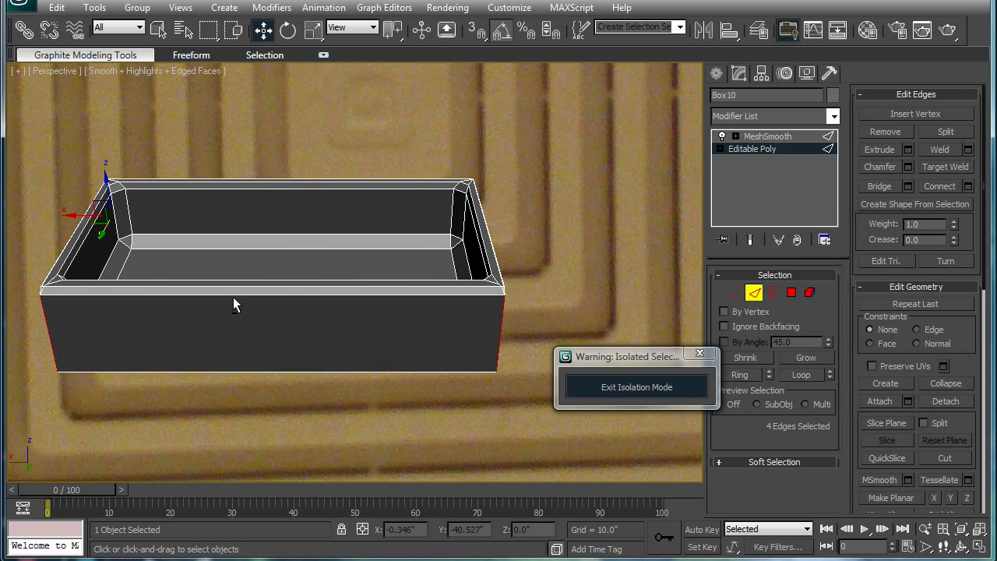
- Chamfer the four outer vertical corner edges, trying an amount of 0.829 inches
left_click(906, 168)
middle_click_drag(523, 193, 470, 189)
scroll(392, 229, "up", 5)
middle_click_drag(392, 228, 343, 225, "alt")
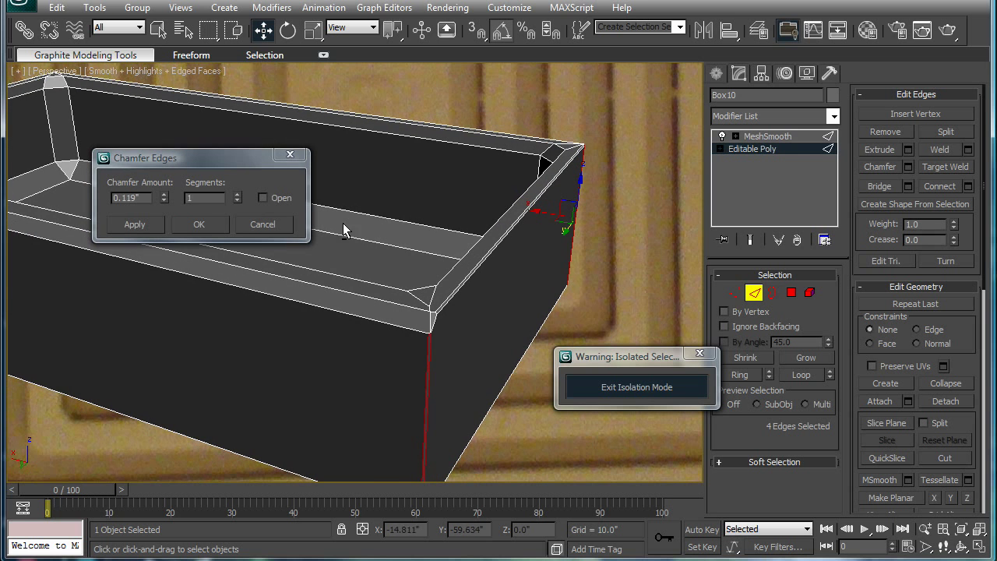
left_click_drag(163, 196, 167, 140)
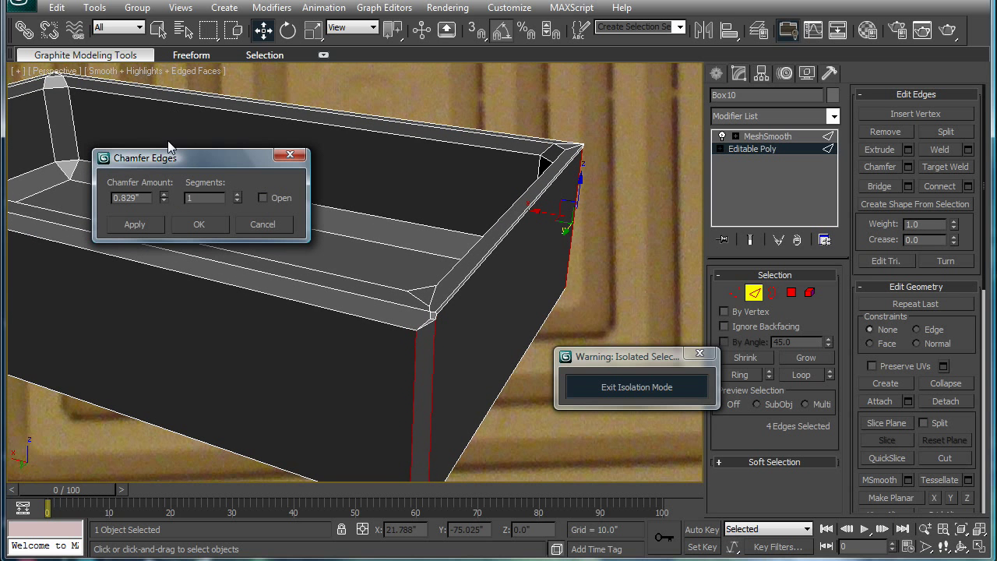
scroll(420, 264, "up", 3)
middle_click_drag(478, 294, 448, 279)
- Undo the corner chamfer, the MeshSmooth modifier and the outer rim chamfering
key("ctrl+z")
key("ctrl+z")
key("ctrl+z")
key("ctrl+z")
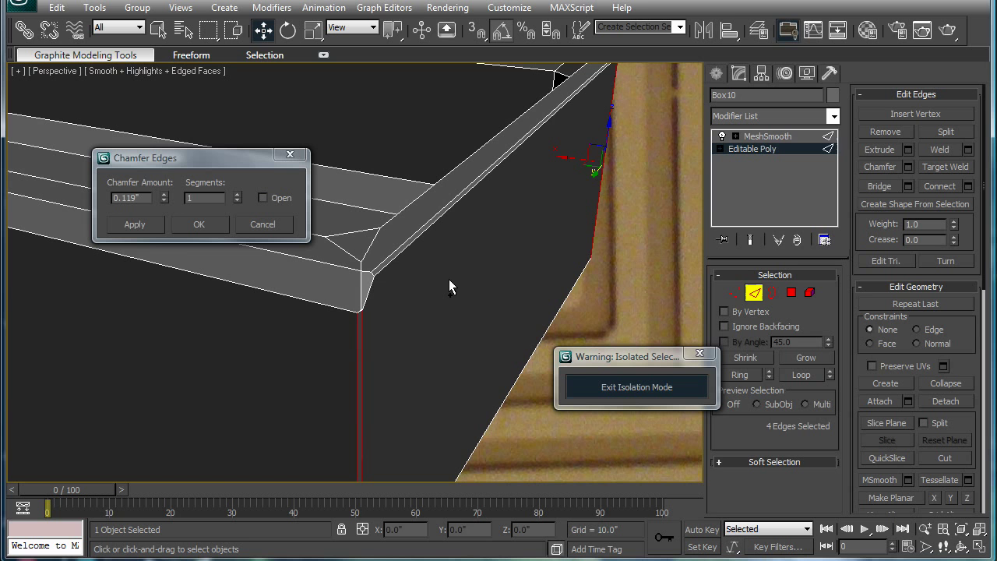
key("ctrl+z")
key("ctrl+z")
key("ctrl+z")
key("ctrl+z")
key("ctrl+z")
key("ctrl+z")
key("ctrl+z")
key("ctrl+z")
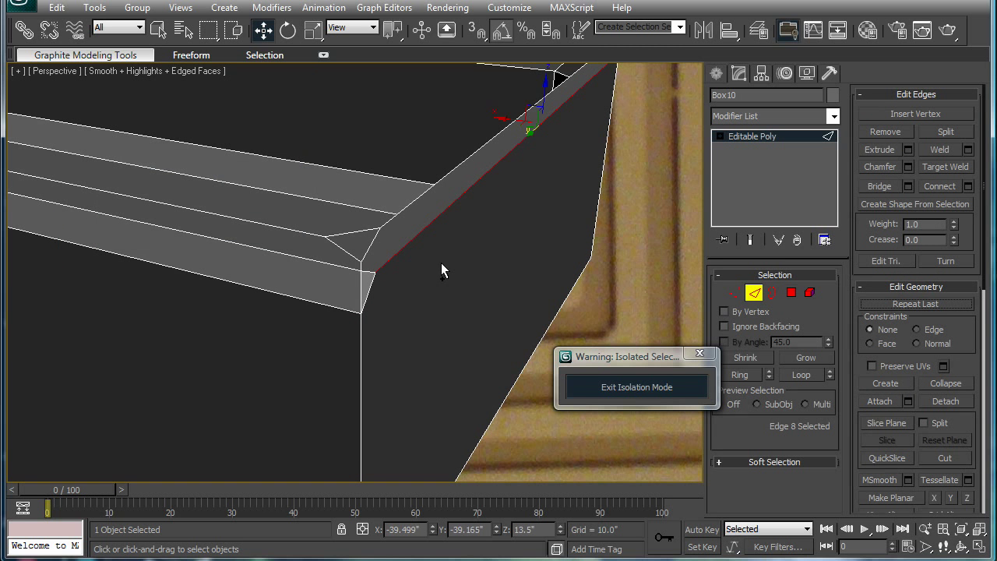
- Select all four outer top edges of the tub's rim and start a chamfer on them
middle_click_drag(472, 263, 535, 272, "alt")
left_click(350, 238, "ctrl")
scroll(351, 238, "down", 5)
scroll(534, 273, "up", 3)
middle_click_drag(389, 281, 322, 284)
scroll(442, 227, "up", 2)
left_click(290, 326, "ctrl")
middle_click_drag(290, 326, 380, 290, "alt")
left_click(377, 304, "ctrl")
middle_click_drag(467, 257, 610, 287, "alt")
left_click(907, 120)
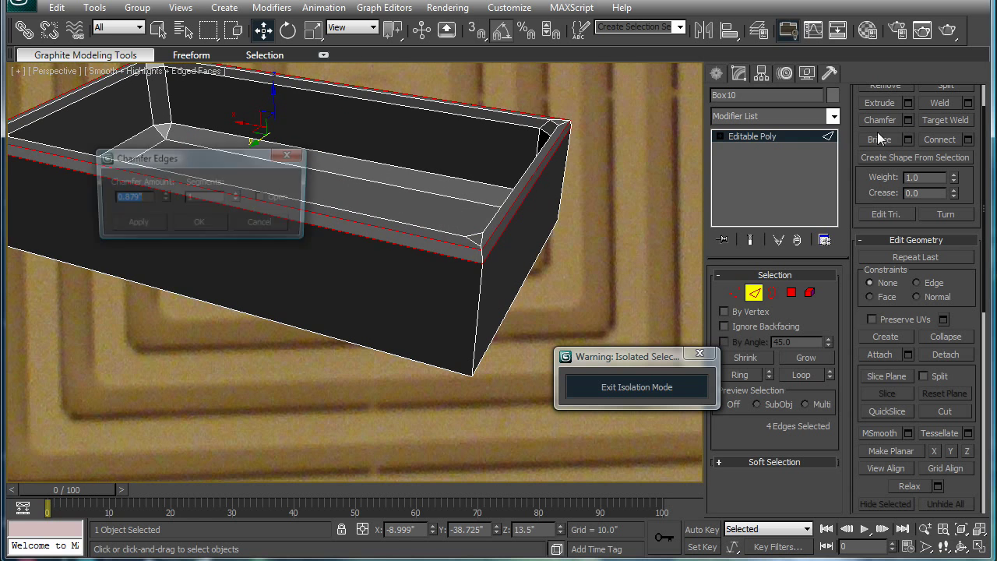
- Add the four outer vertical corner edges to the selection while the chamfer settings stay open
middle_click_drag(467, 257, 516, 249, "alt")
left_click(408, 320, "ctrl")
middle_click_drag(408, 321, 429, 257, "alt")
left_click(264, 124, "ctrl")
middle_click_drag(506, 124, 368, 130, "alt")
left_click(399, 349, "ctrl")
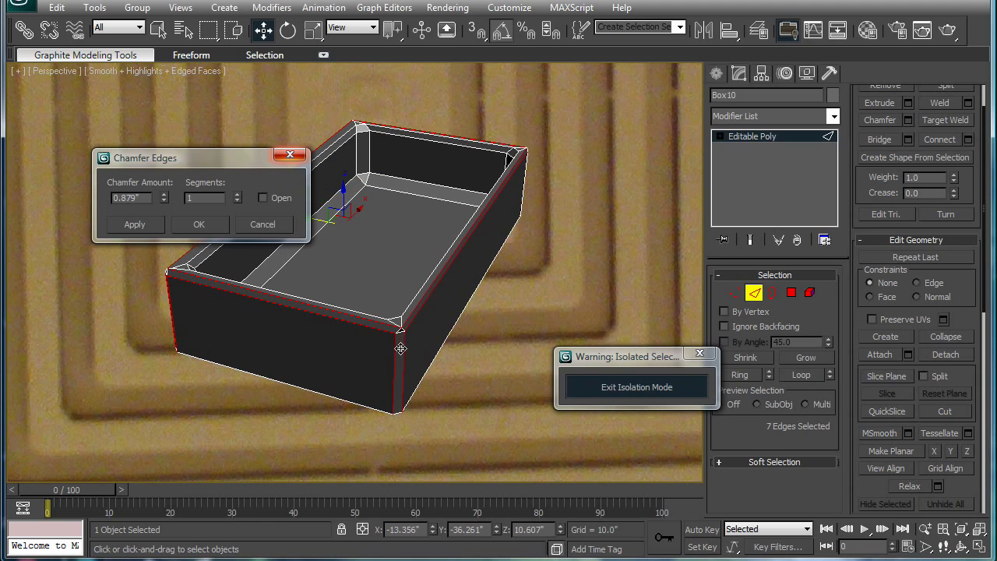
left_click(524, 182, "ctrl")
middle_click_drag(479, 189, 586, 177, "alt")
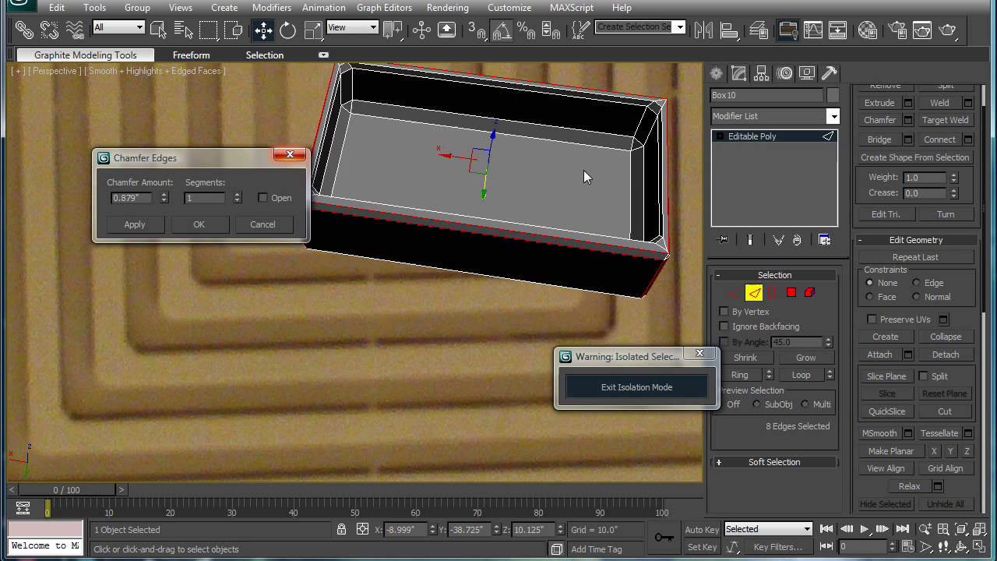
- Reduce the chamfer amount to a narrow bevel and apply it to the eight outer edges
scroll(538, 207, "up", 3)
middle_click_drag(331, 342, 405, 287, "alt")
left_click_drag(164, 194, 160, 226)
left_click(187, 226)
- Try to select the edges around the tub's underside one by one
middle_click_drag(506, 282, 477, 257, "alt")
left_click(443, 305)
middle_click_drag(443, 304, 362, 239, "alt")
left_click(362, 184, "ctrl")
middle_click_drag(363, 184, 376, 228, "alt")
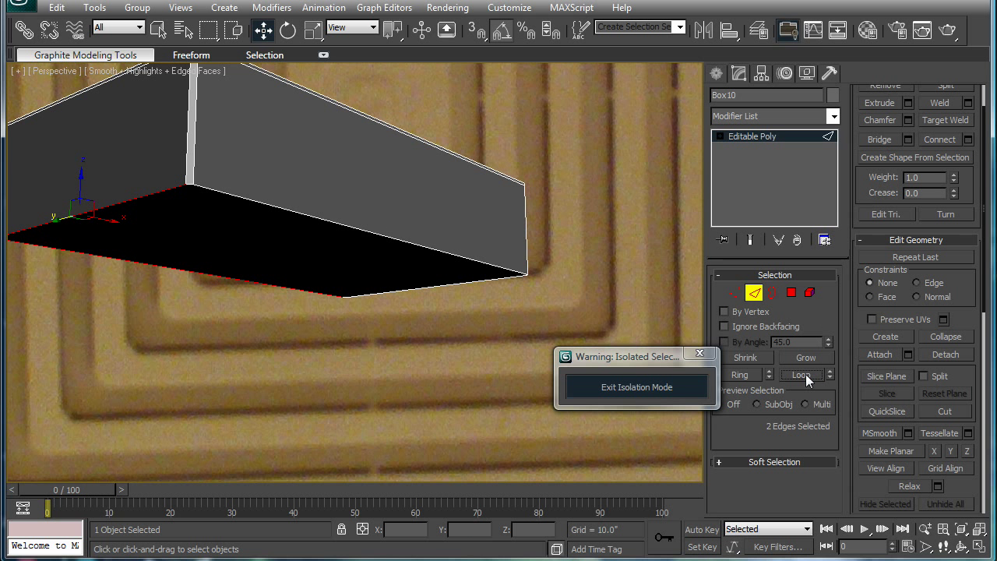
- Select the bottom polygon, convert the selection to its border edges, and chamfer them by a very small amount
left_click(791, 293)
left_click(456, 267)
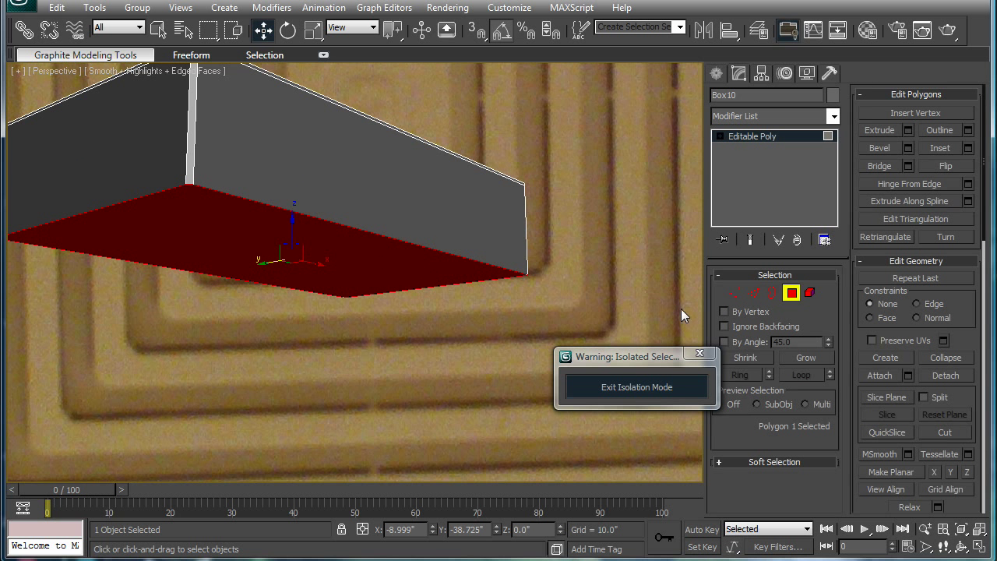
key("2")
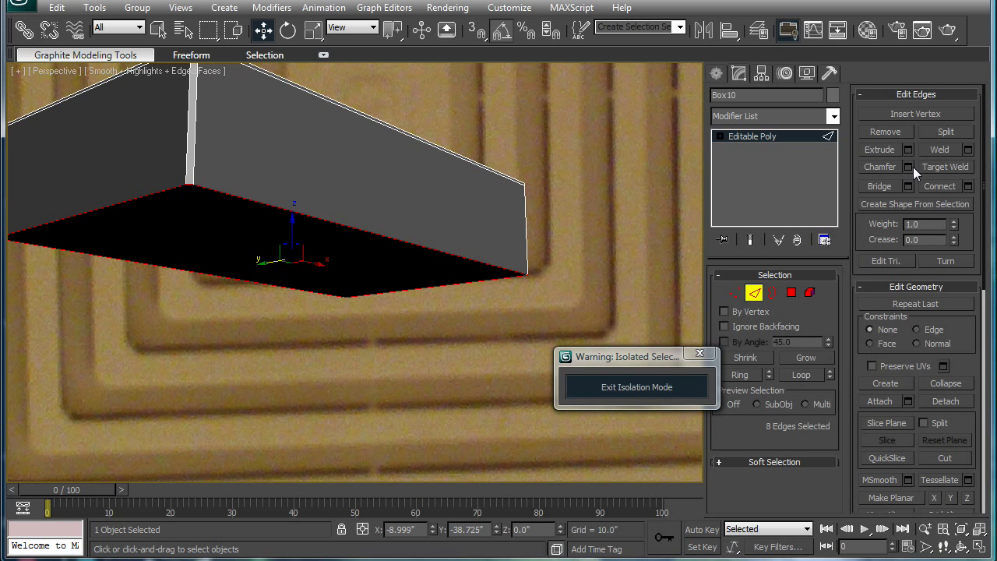
left_click(909, 166)
left_click_drag(163, 197, 168, 233)
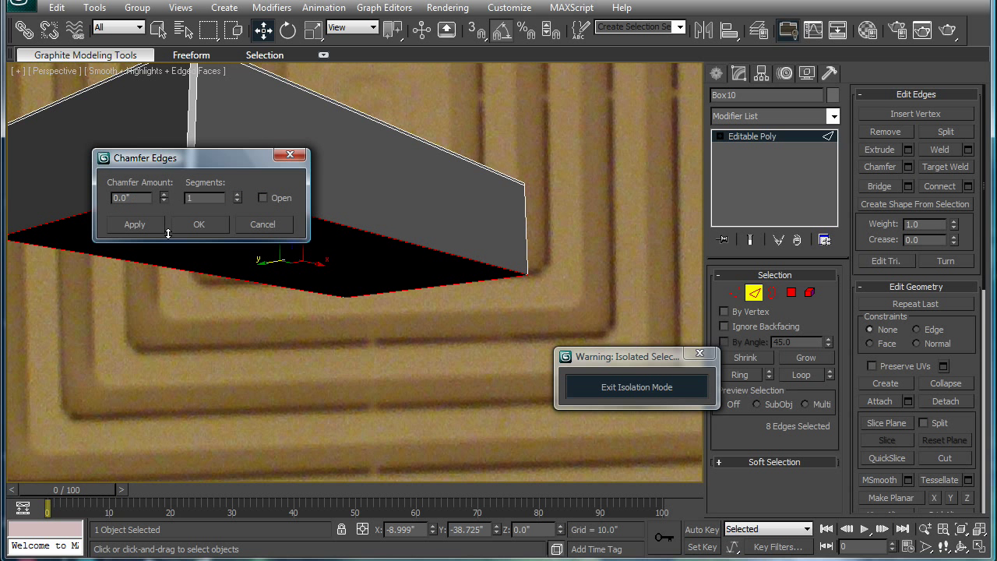
left_click(189, 224)
left_click(317, 318)
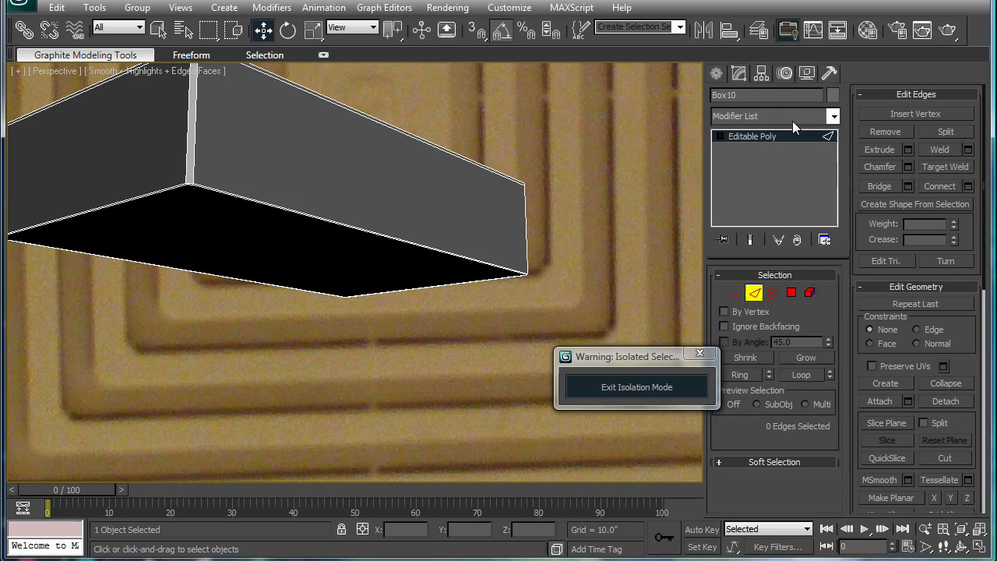
- Add a MeshSmooth modifier to the rechamfered tub and raise its iterations to 2
left_click(833, 116)
left_click_drag(834, 199, 838, 315)
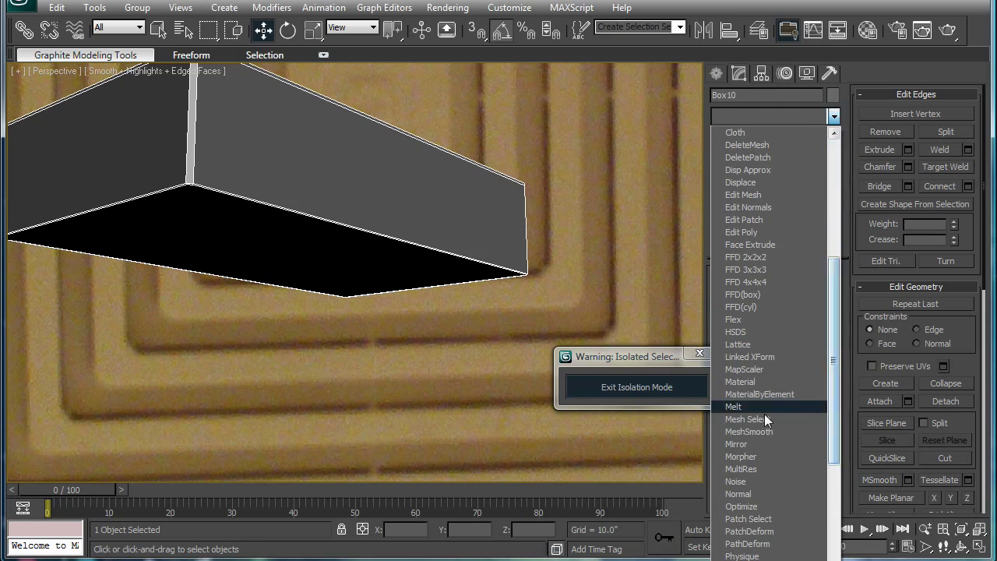
left_click(752, 429)
middle_click_drag(349, 173, 494, 218, "alt")
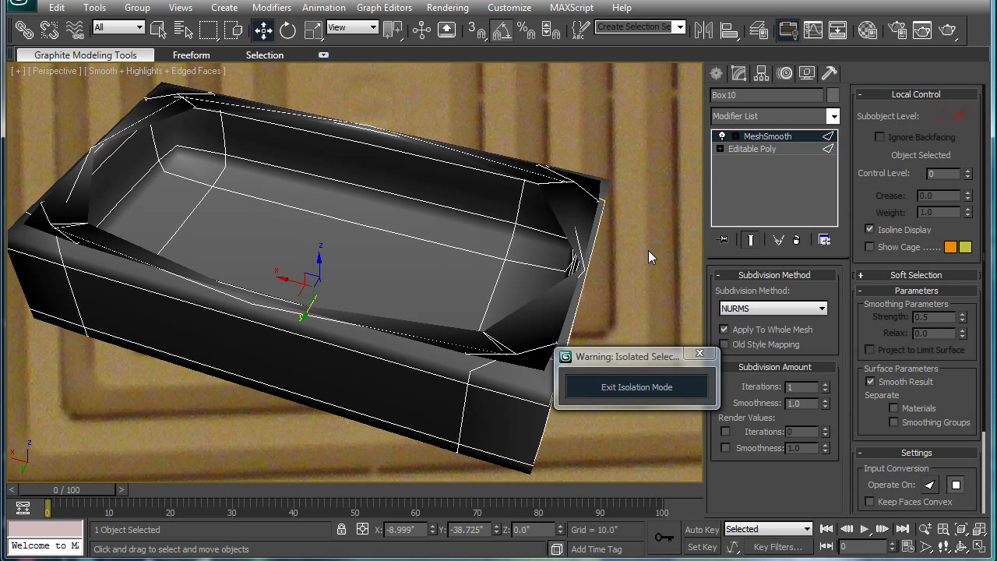
left_click(826, 385)
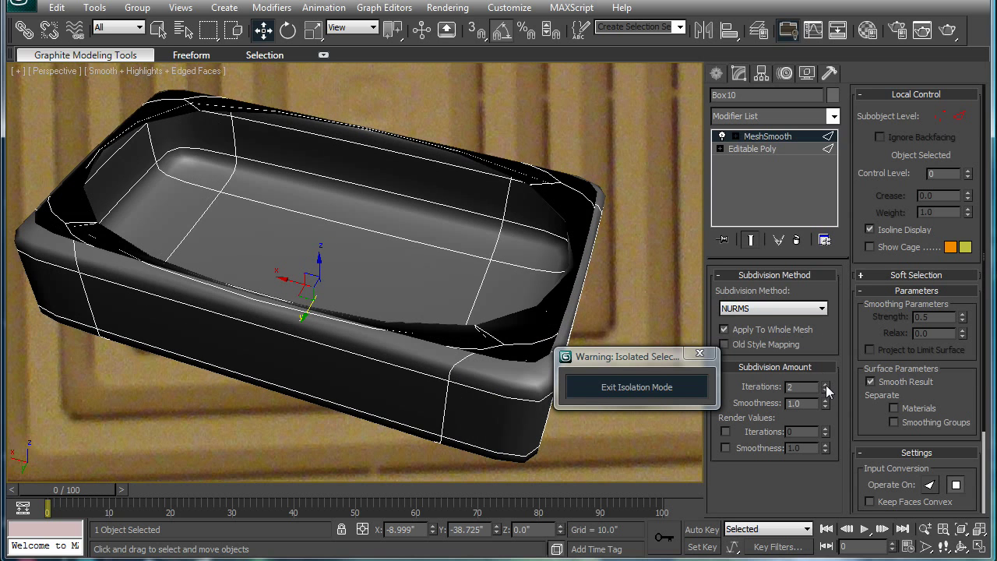
- Examine the chamfered corners of the unsmoothed tub mesh, inside and outside, for uneven geometry
left_click(780, 147)
scroll(557, 237, "up", 10)
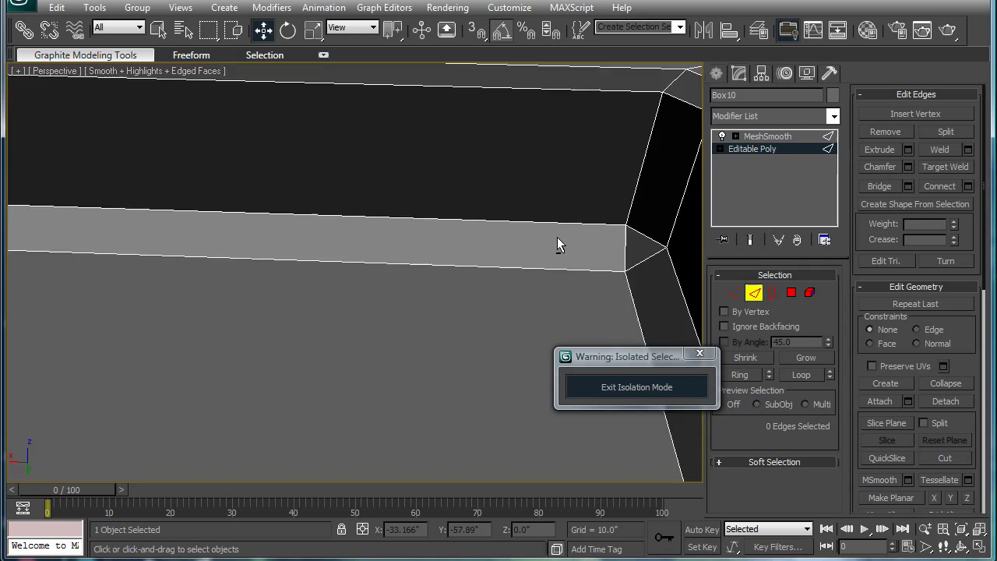
middle_click_drag(599, 205, 440, 332)
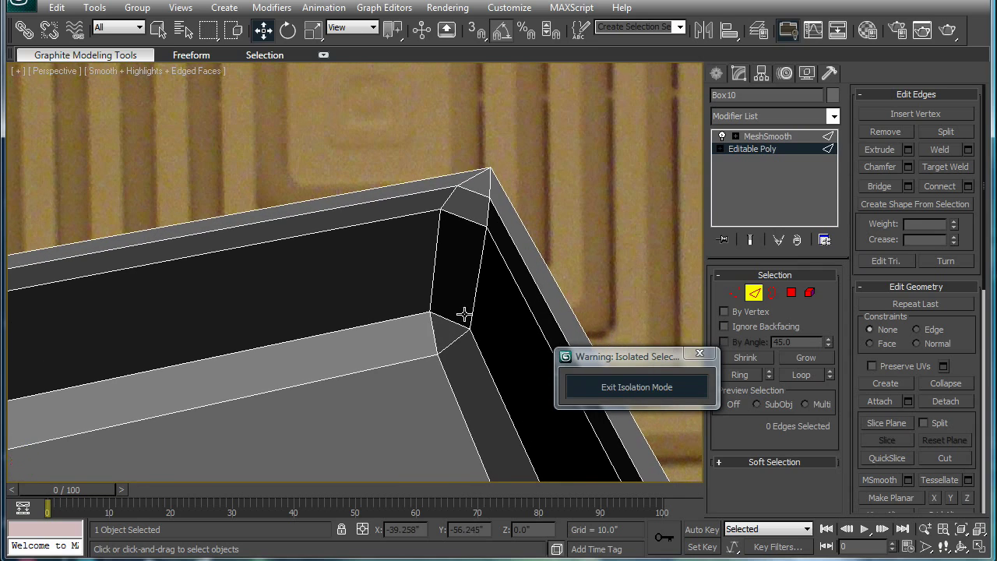
scroll(464, 314, "up", 3)
middle_click_drag(538, 235, 433, 260)
scroll(447, 227, "up", 3)
middle_click_drag(447, 228, 287, 252, "alt")
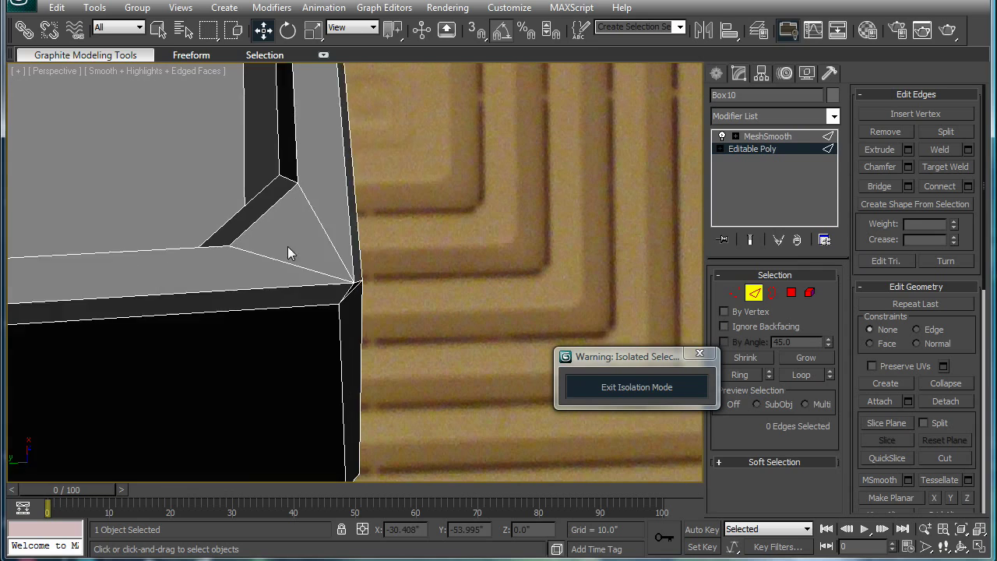
scroll(264, 246, "up", 10)
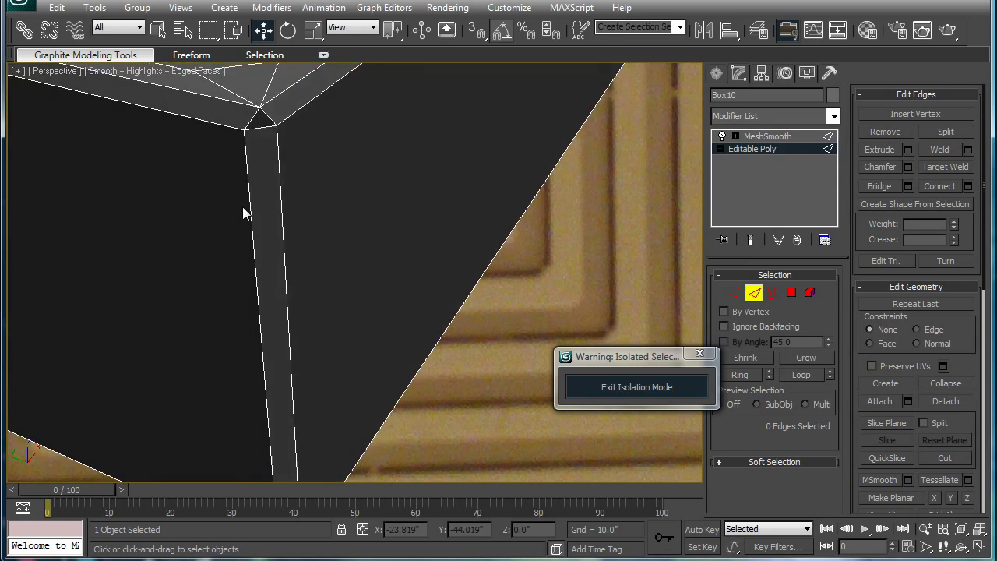
middle_click_drag(243, 206, 576, 181, "alt")
scroll(498, 234, "down", 6)
- Undo the MeshSmooth modifier and the chamfers on the tub's outer edges
key("ctrl+z")
key("ctrl+z")
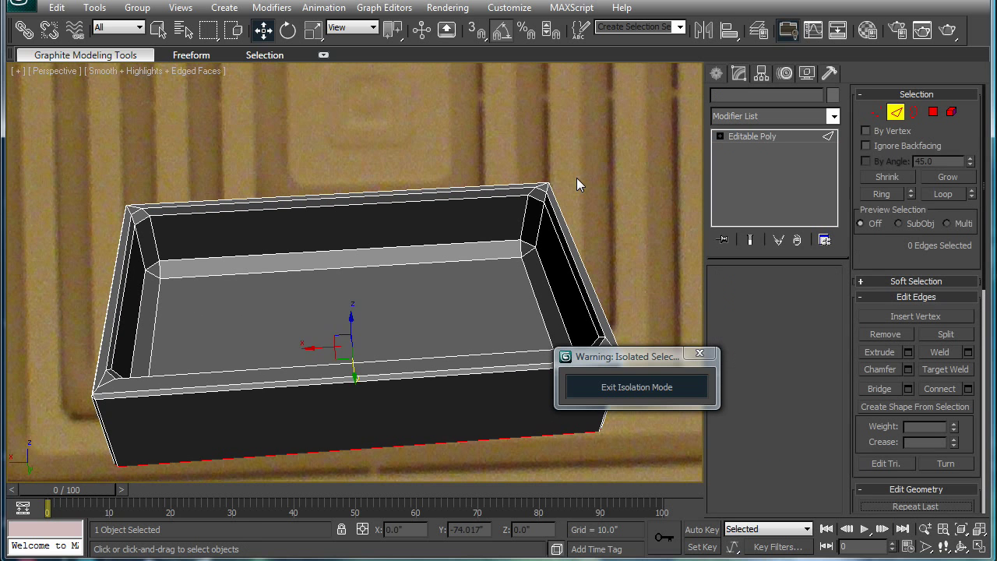
key("ctrl+z")
key("ctrl+z")
key("ctrl+z")
key("ctrl+z")
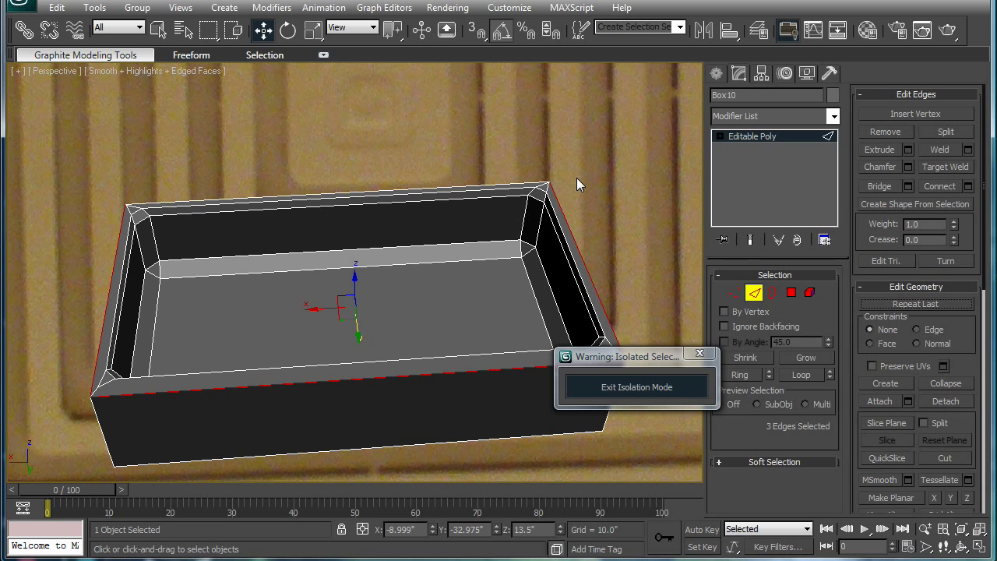
- Select the tub's inner floor polygon, grow the selection over the whole interior, and delete those polygons
middle_click_drag(497, 240, 416, 226)
left_click(377, 275)
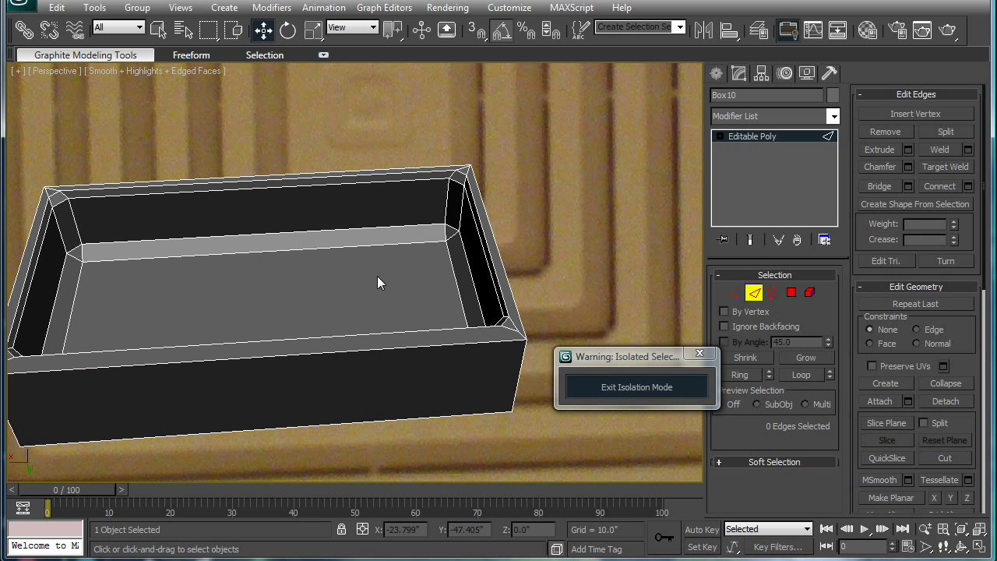
left_click(792, 293)
left_click(399, 300)
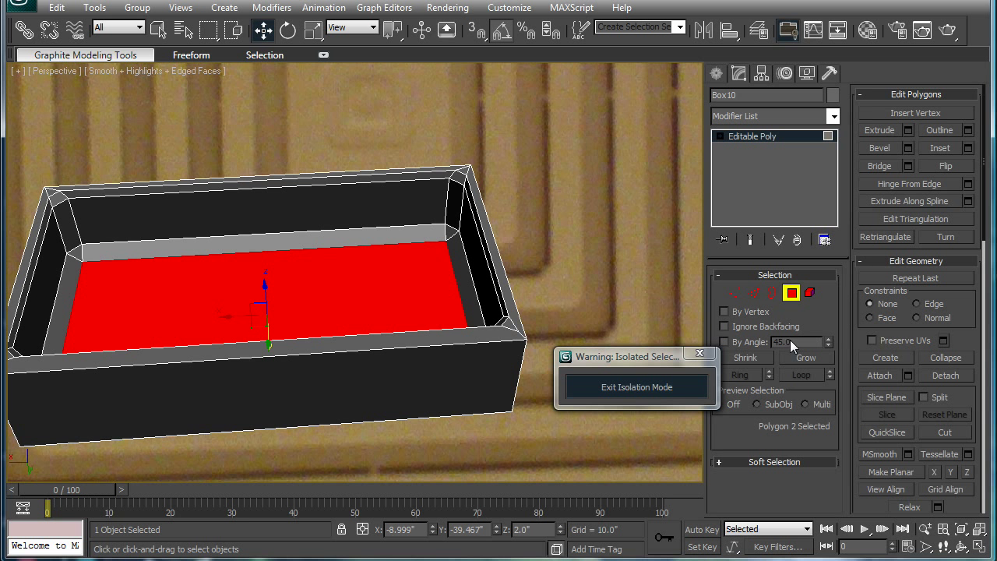
left_click(806, 358)
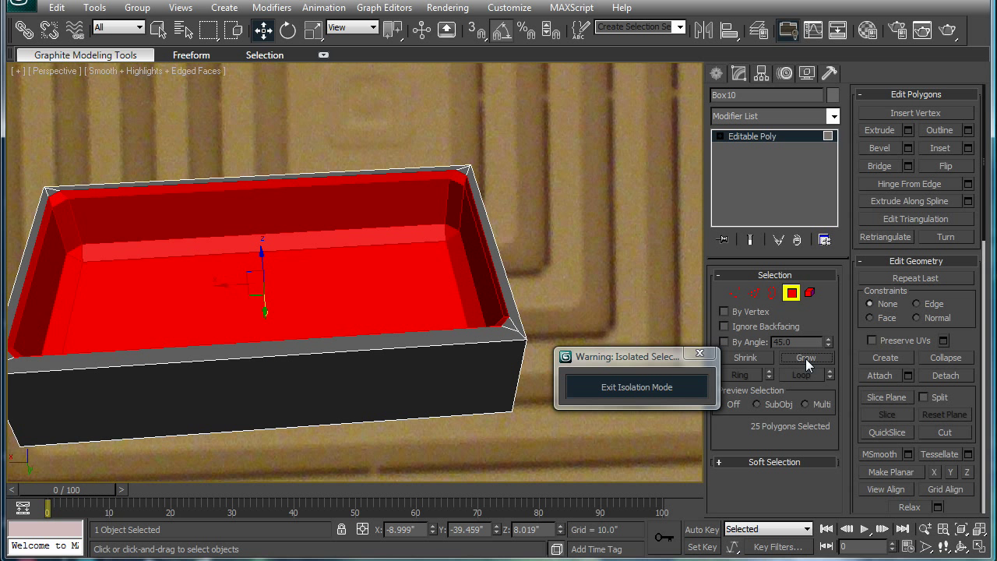
left_click(472, 159)
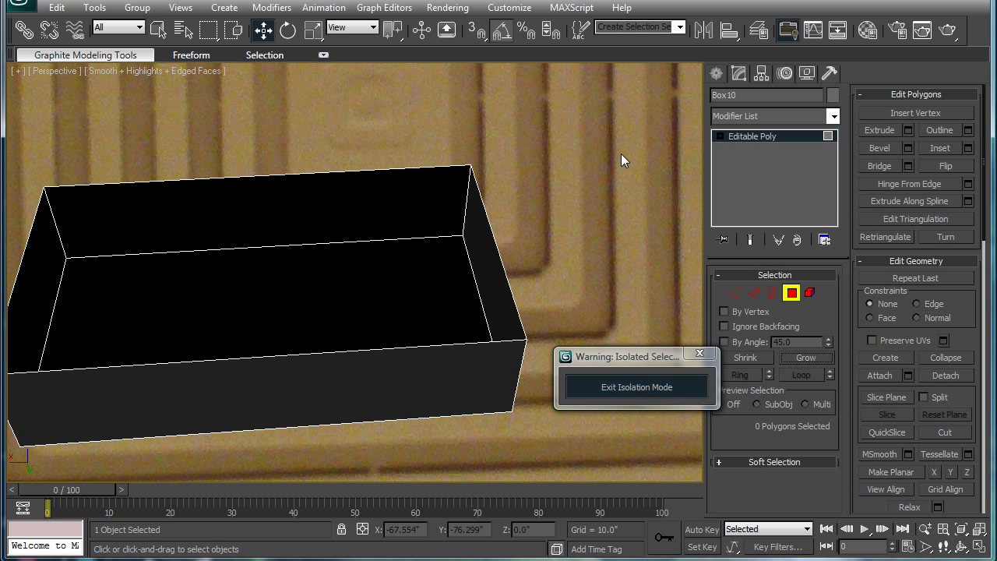
- Select the open border around the top of the box and cap it
left_click(771, 293)
left_click(754, 293)
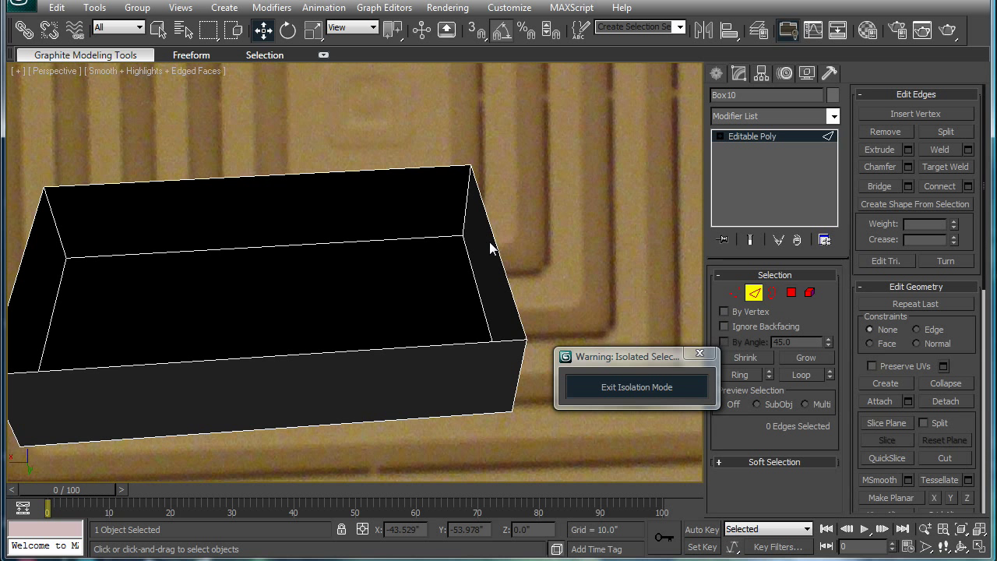
left_click(489, 241)
left_click(772, 294)
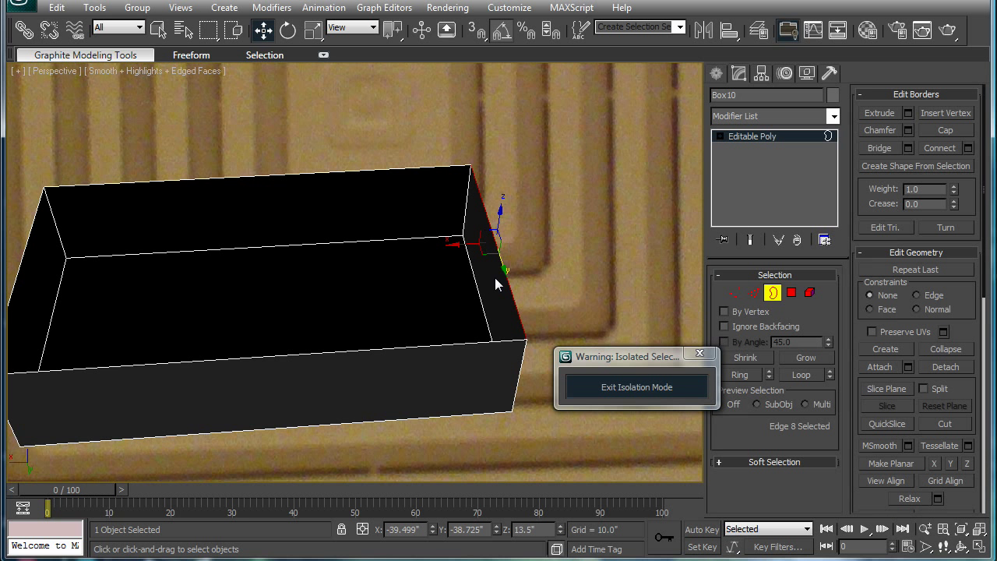
left_click(508, 275)
left_click(950, 131)
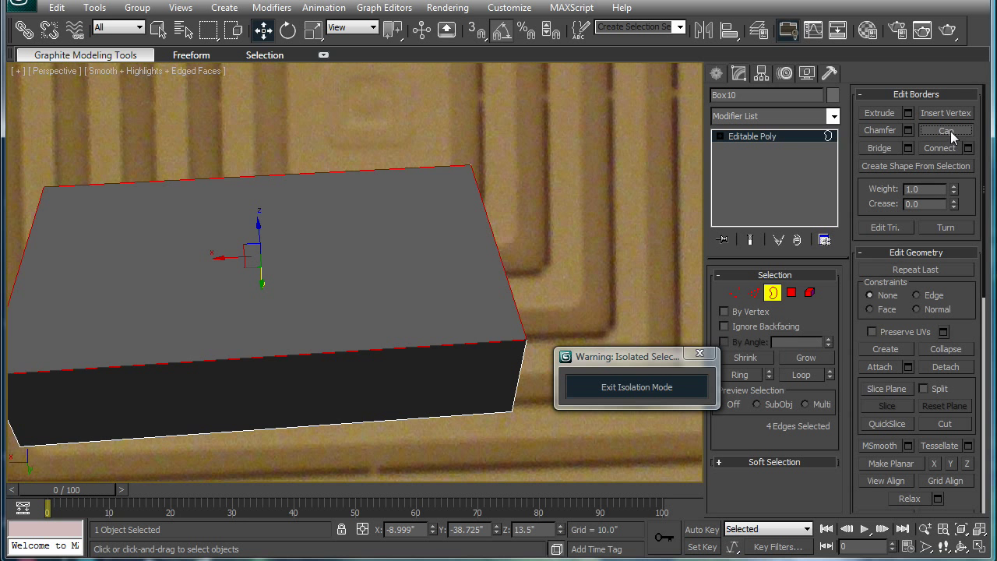
- Inset the box's top polygon by 1.5" as a group
middle_click_drag(430, 170, 466, 164)
left_click(792, 293)
left_click(461, 273)
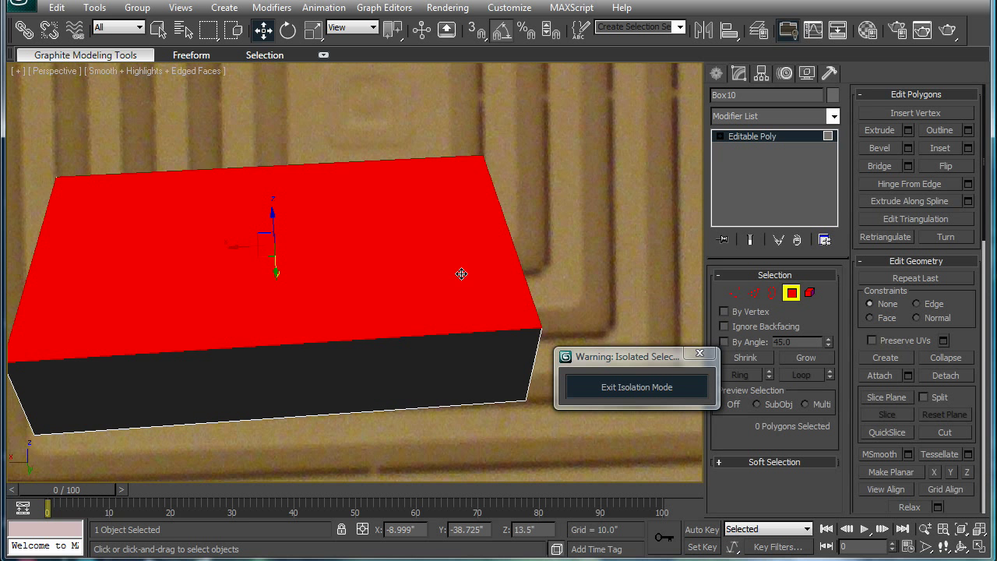
left_click(968, 149)
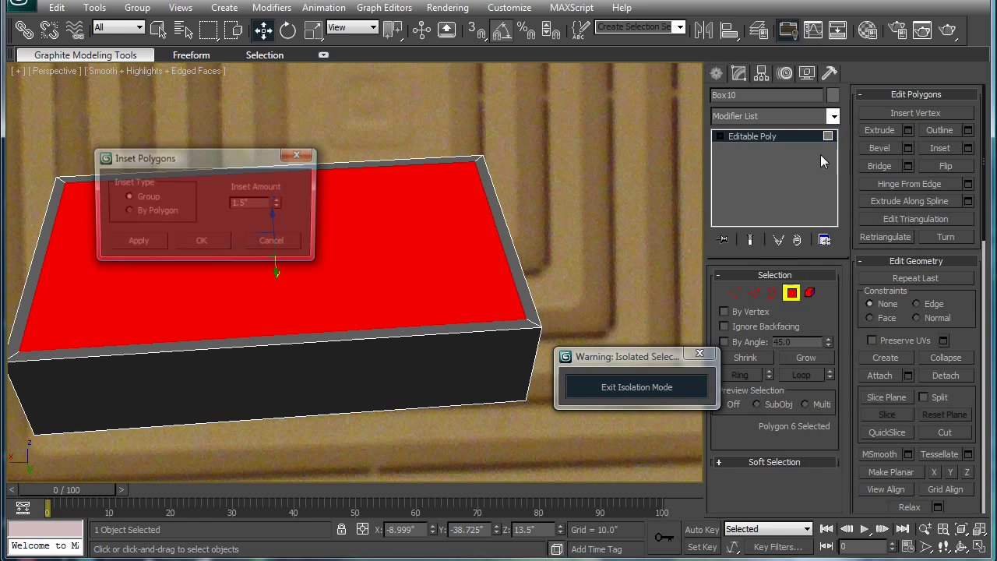
left_click(201, 246)
- In the Top view, move the inset's rear long edge inward to about Y -24.342" to widen that rim
key("t")
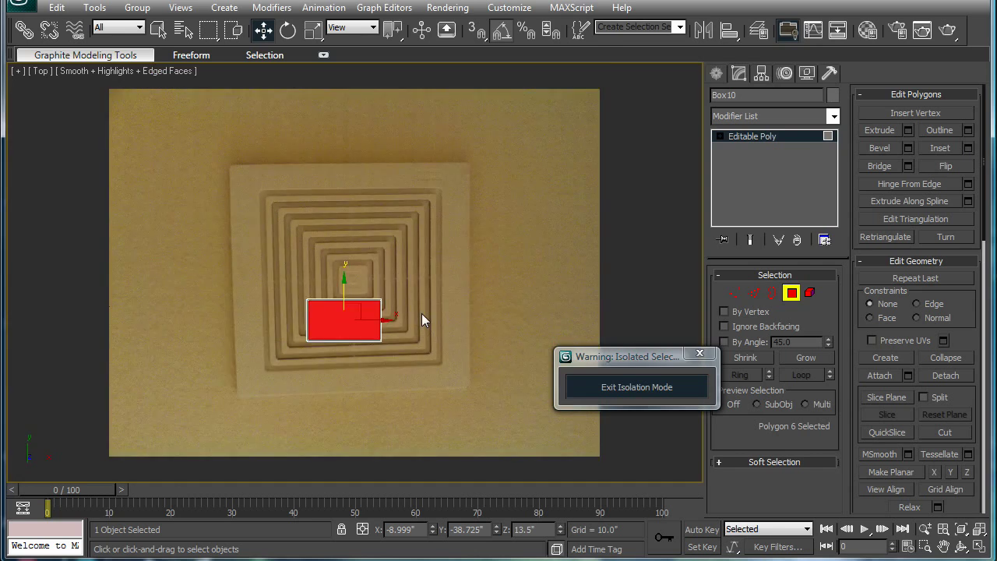
scroll(422, 316, "up", 3)
middle_click_drag(385, 331, 371, 154)
scroll(375, 122, "up", 1)
middle_click_drag(369, 105, 374, 144)
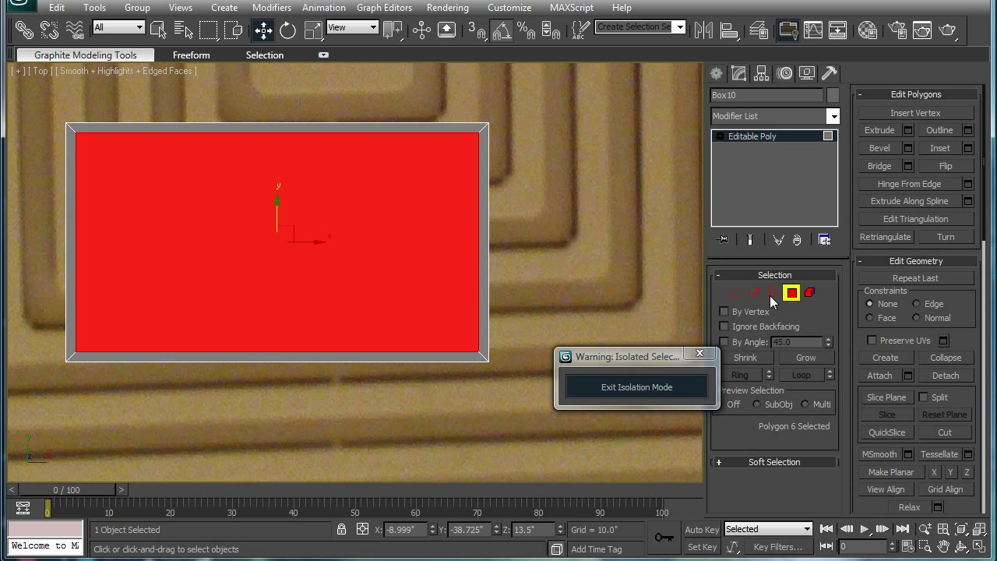
left_click(754, 292)
scroll(344, 182, "up", 4)
left_click(338, 179)
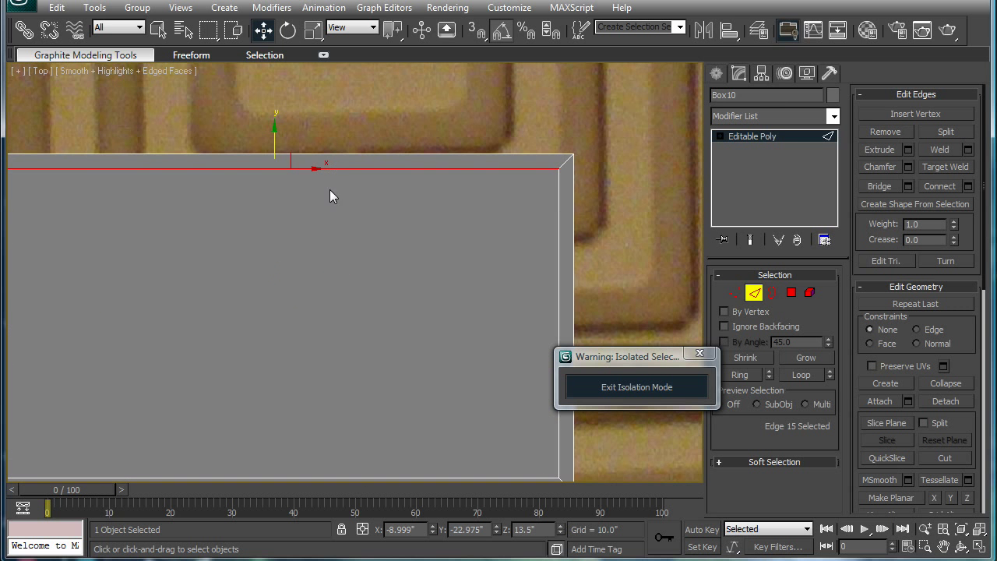
left_click_drag(274, 135, 276, 142)
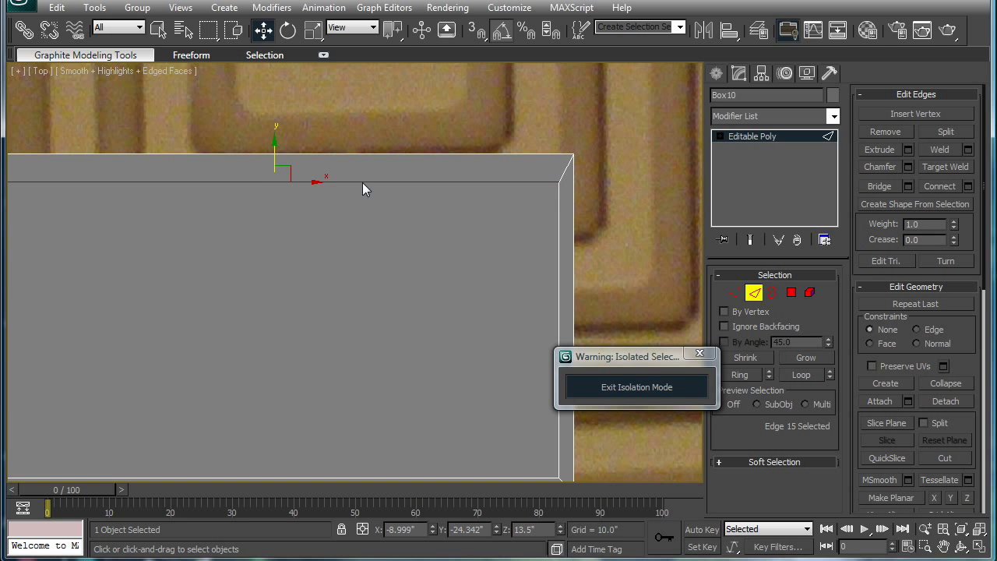
- Extrude the inset top polygon down into the box to a floor height of about 1.54"
middle_click_drag(464, 278, 578, 182, "alt")
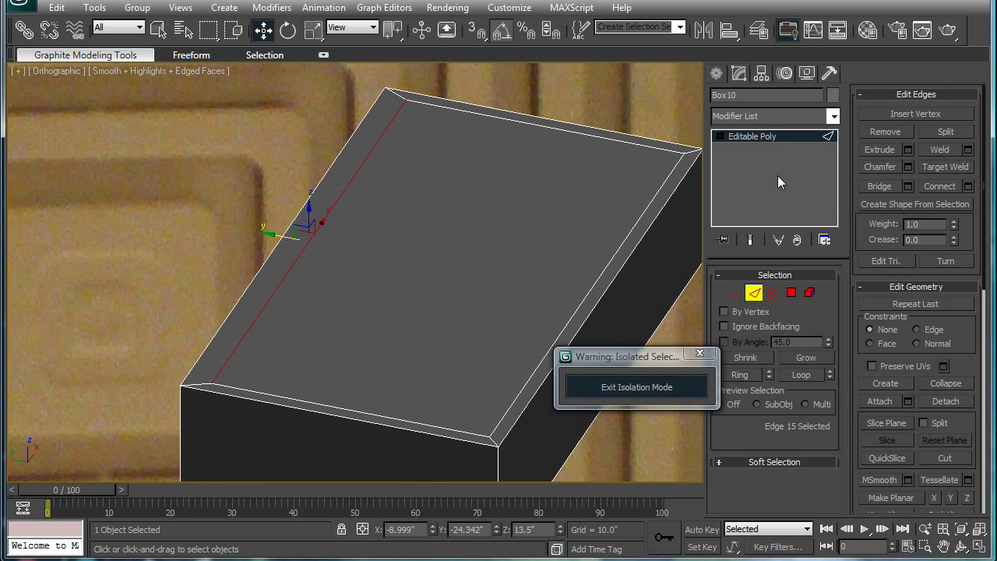
left_click(792, 292)
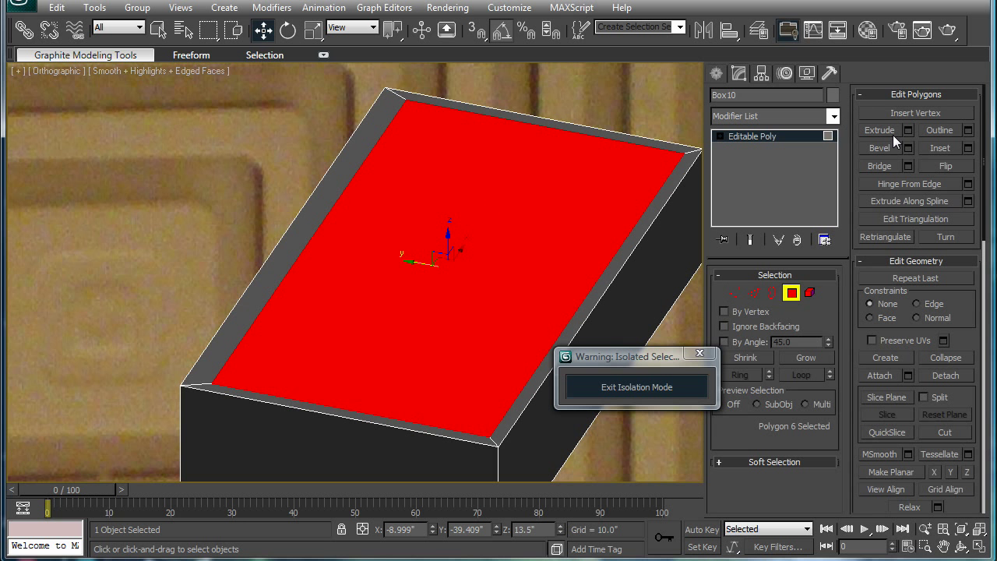
left_click(908, 130)
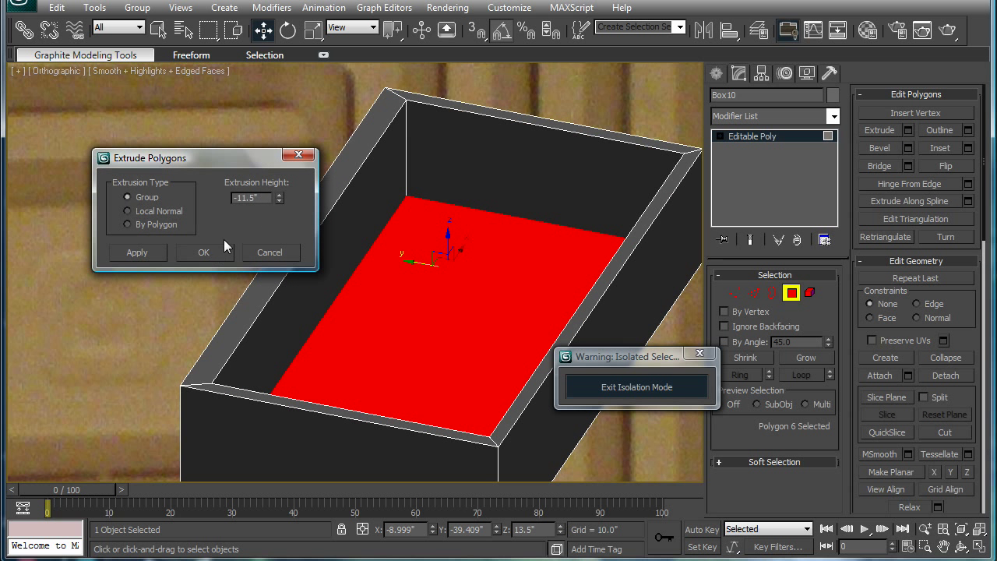
mouse_move(280, 198)
left_mouse_down()
mouse_move(284, 216)
mouse_move(281, 199)
left_mouse_up()
left_click(282, 255)
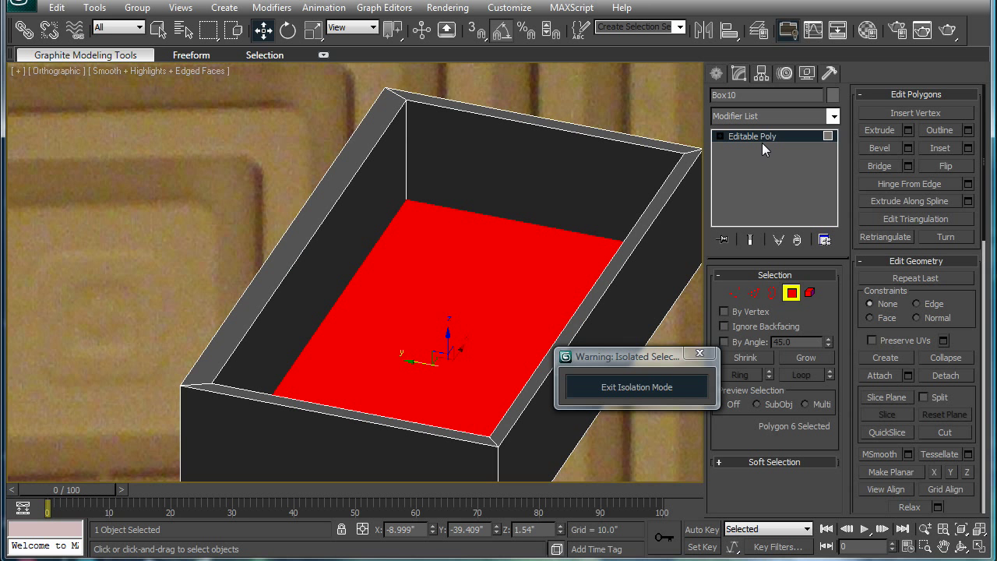
- Add a MeshSmooth modifier to the hollowed box, set its iterations to 2, and view it in perspective
left_click(762, 139)
left_click(833, 115)
left_click_drag(832, 164, 825, 275)
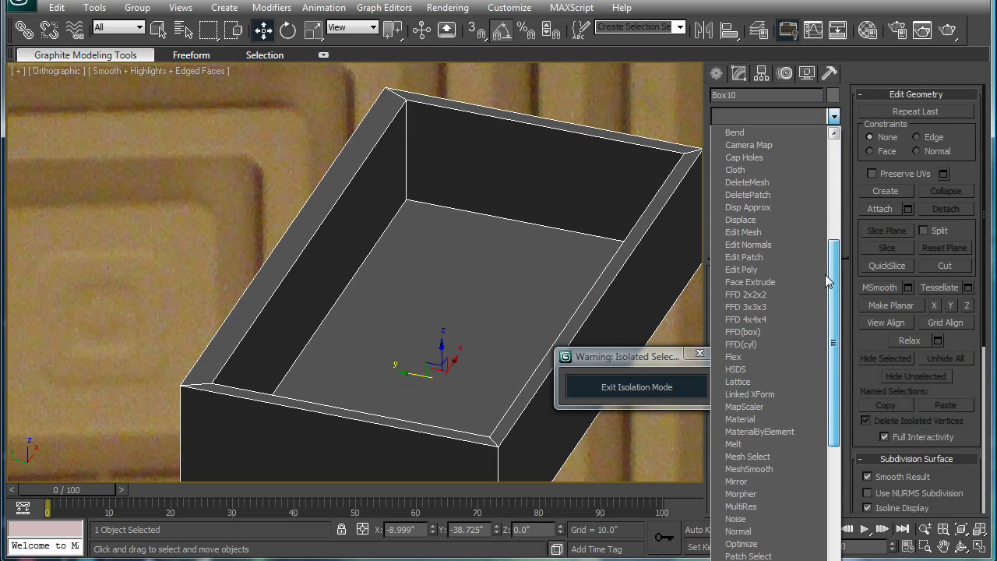
scroll(788, 382, "down", 1)
left_click(748, 368)
middle_click_drag(372, 225, 695, 294, "alt")
left_click(825, 384)
middle_click_drag(469, 191, 290, 222)
middle_click_drag(346, 200, 290, 232)
key("p")
scroll(290, 232, "down", 4)
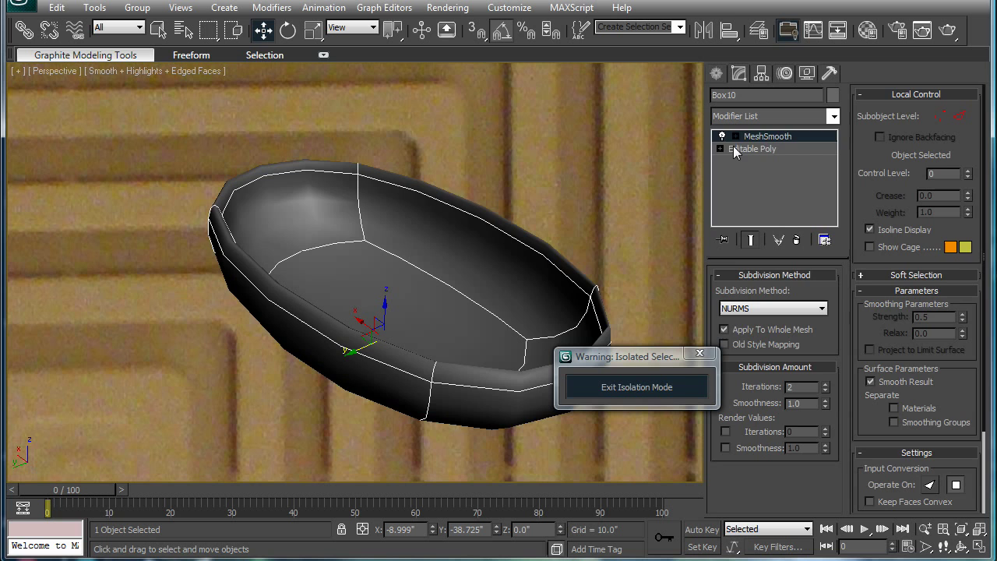
- Chamfer all edges of the base Editable Poly by 0.459" and check the smoothed result
left_click(735, 148)
scroll(696, 182, "down", 2)
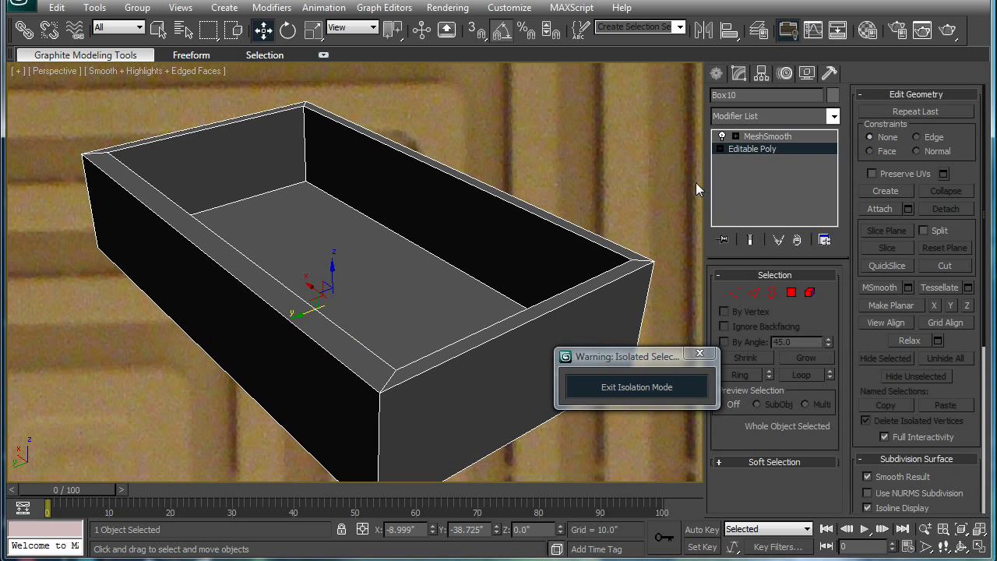
middle_click_drag(471, 212, 451, 189)
left_click(755, 293)
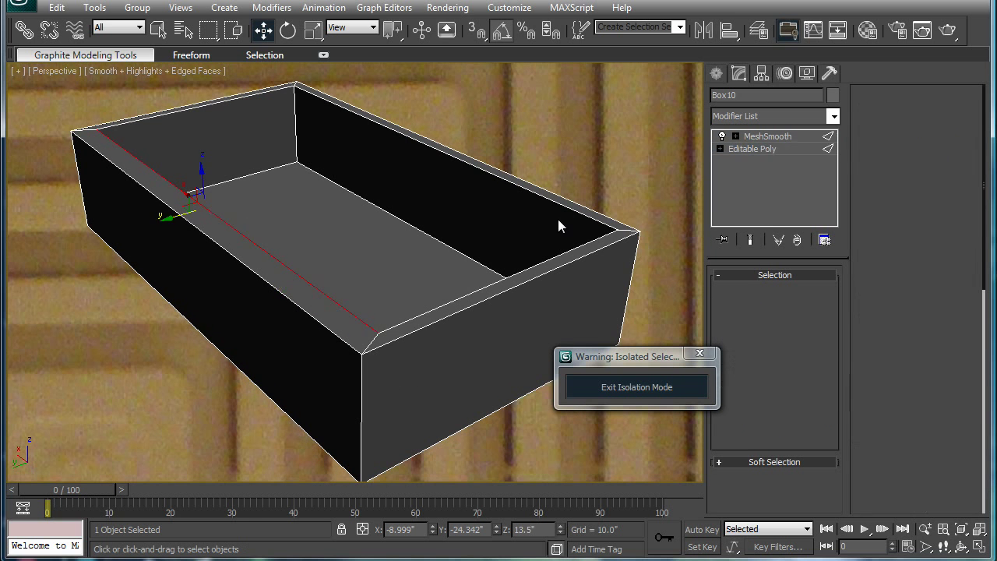
middle_click_drag(558, 219, 543, 214)
key("ctrl+a")
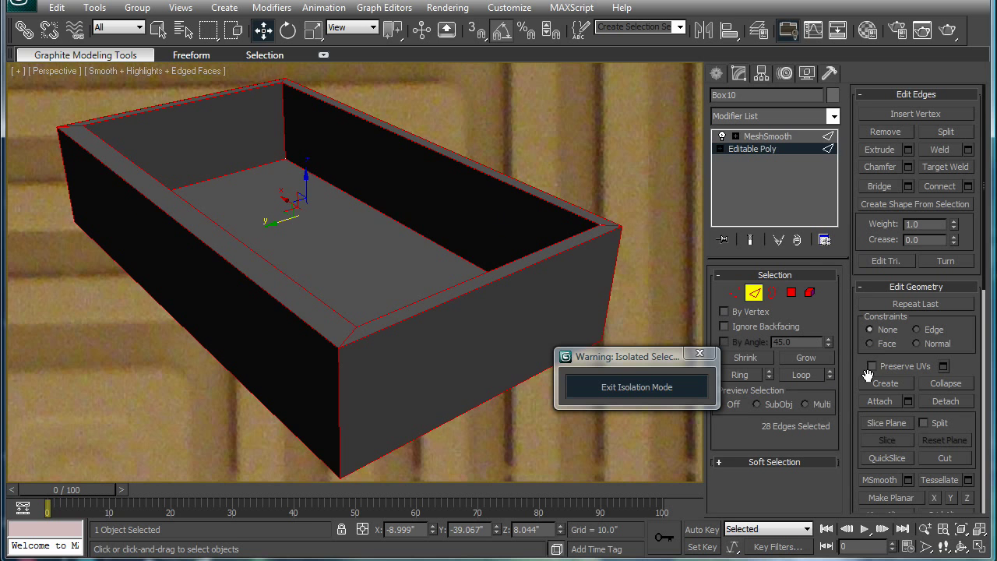
left_click(909, 167)
left_click_drag(164, 197, 167, 224)
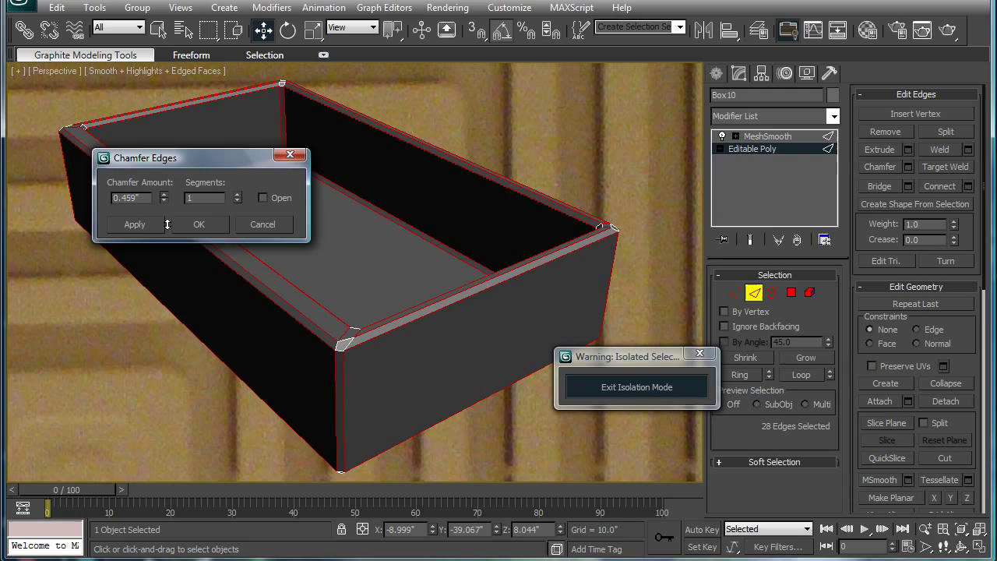
left_click(182, 227)
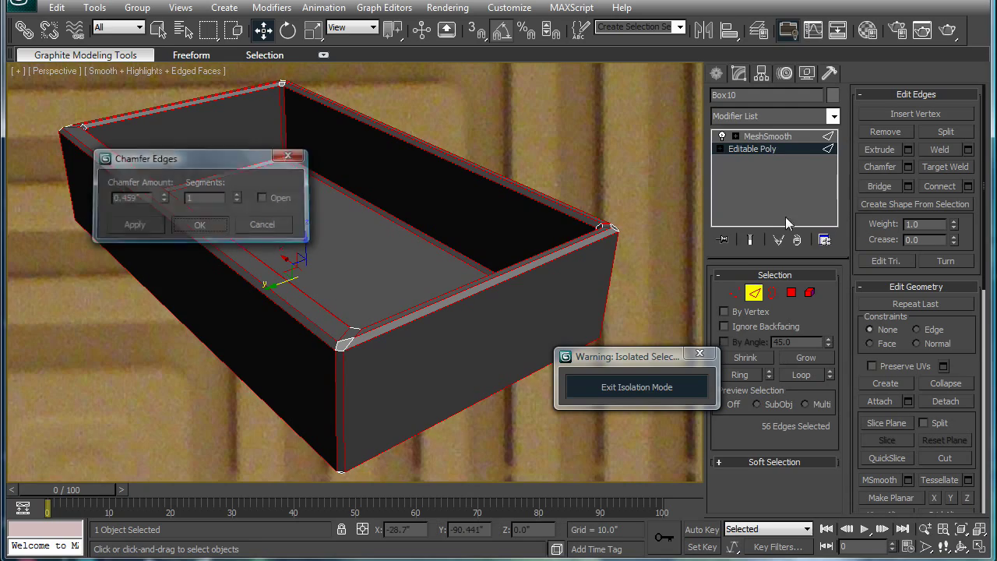
left_click(780, 139)
middle_click_drag(497, 175, 752, 200, "alt")
key("1")
- Select the inner long wall beside the wide rim, grow the selection once, and move it slightly along Y
left_click(766, 147)
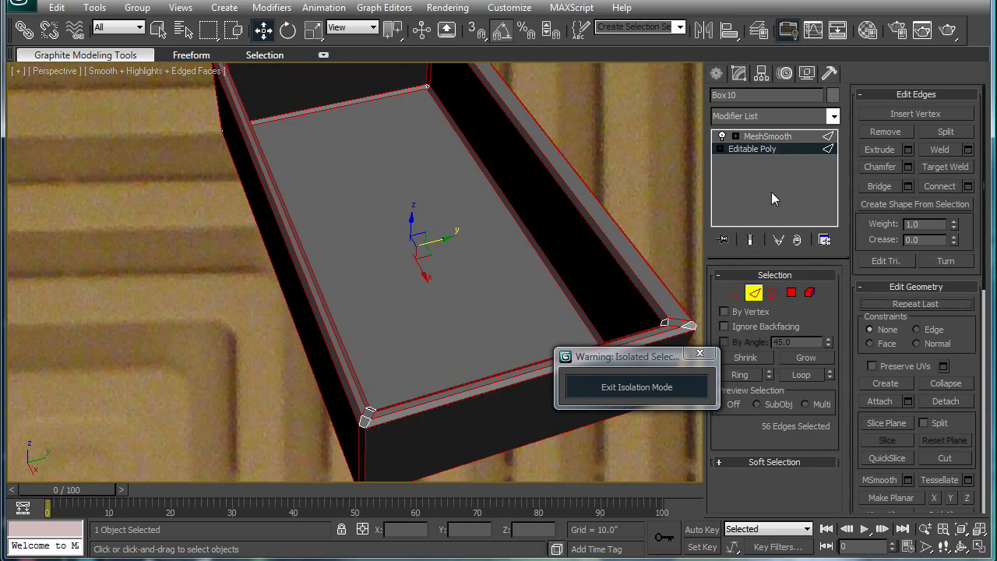
left_click(791, 292)
left_click(595, 278)
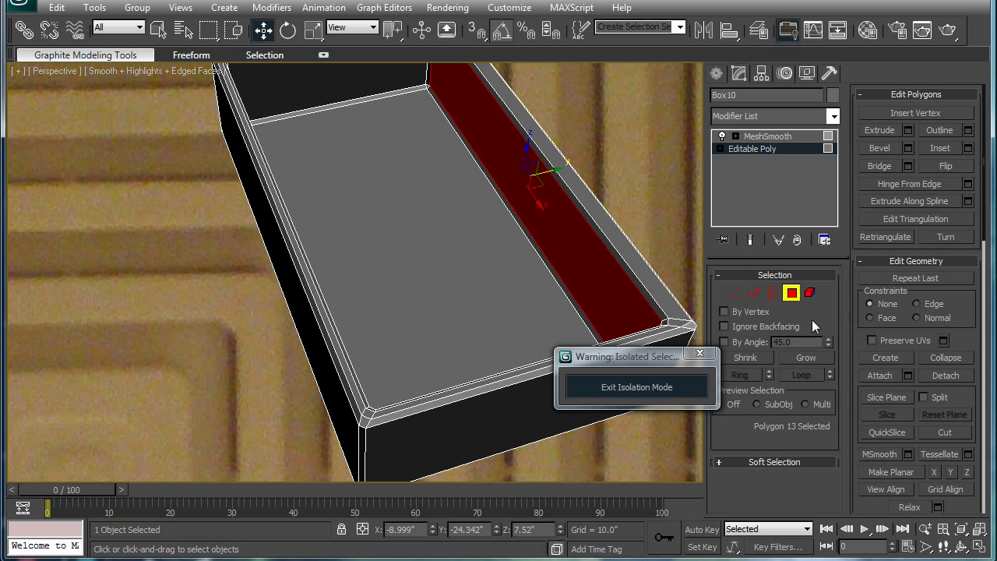
left_click(805, 358)
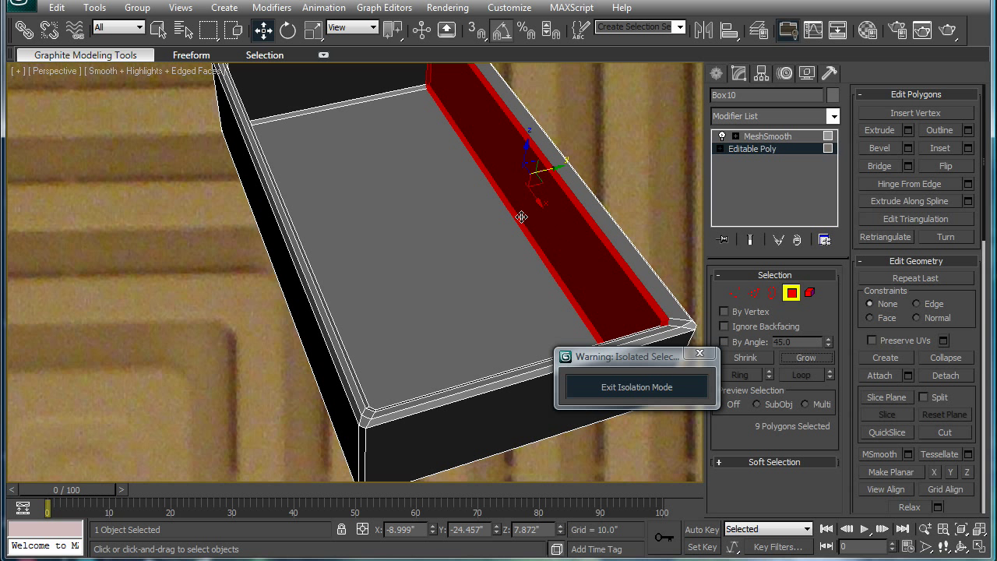
mouse_move(552, 170)
left_mouse_down()
mouse_move(530, 162)
mouse_move(543, 170)
left_mouse_up()
left_click(785, 135)
middle_click_drag(660, 179, 468, 177)
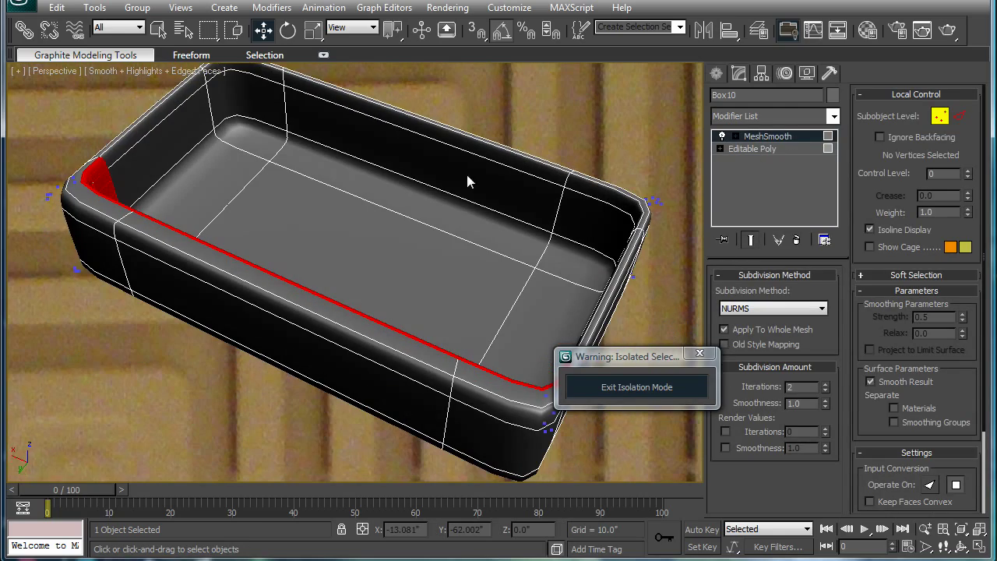
- Select the inner long wall opposite the wide rim in the base Editable Poly and grow the selection once
left_click(762, 150)
left_click(572, 217)
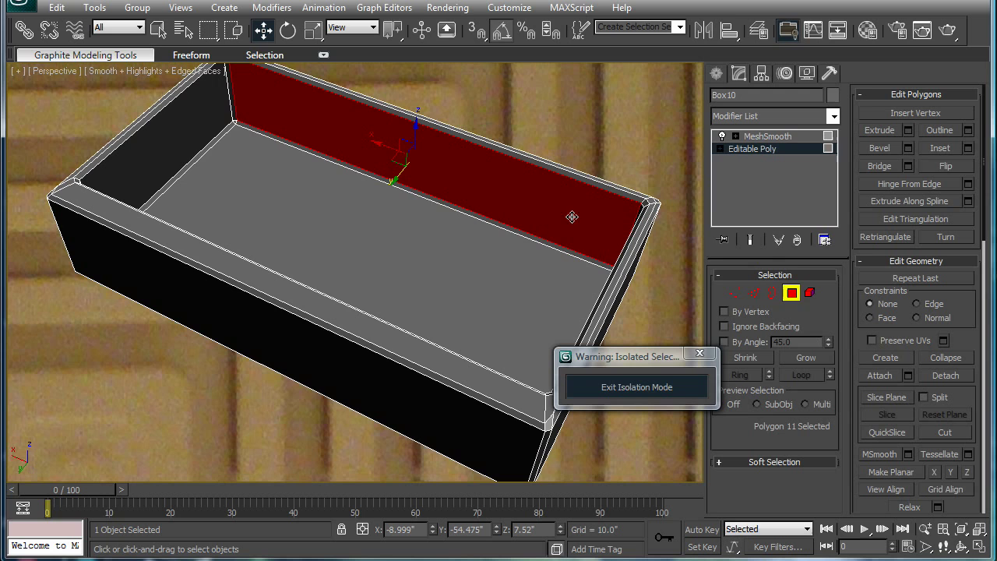
left_click(805, 358)
middle_click_drag(506, 195, 686, 187, "alt")
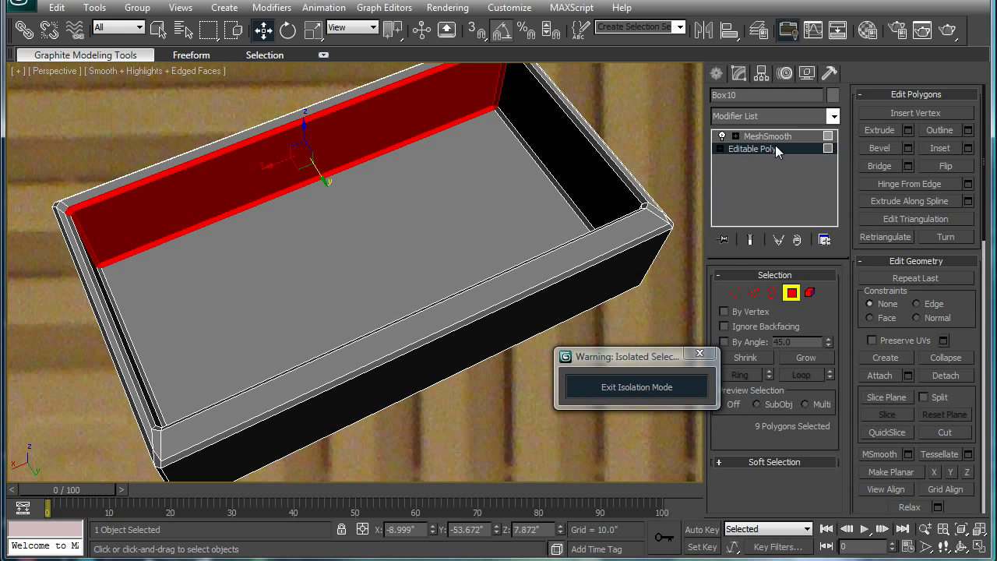
- Select the inner short wall at the tub's negative X end, grow it once, move it about 1.6" inward along X, and check the smoothed result
left_click(606, 179)
left_click(805, 358)
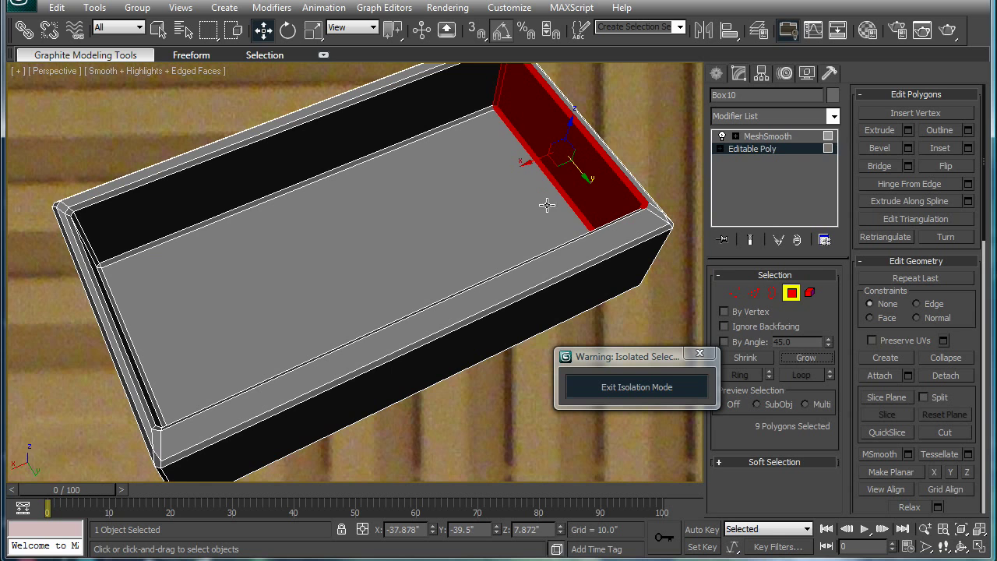
left_click_drag(532, 159, 520, 167)
left_click(762, 139)
middle_click_drag(596, 203, 764, 205, "alt")
- Select the opposite inner short wall, grow it once, move it about 1.5" inward along X, and view the whole smoothed tub
left_click(744, 148)
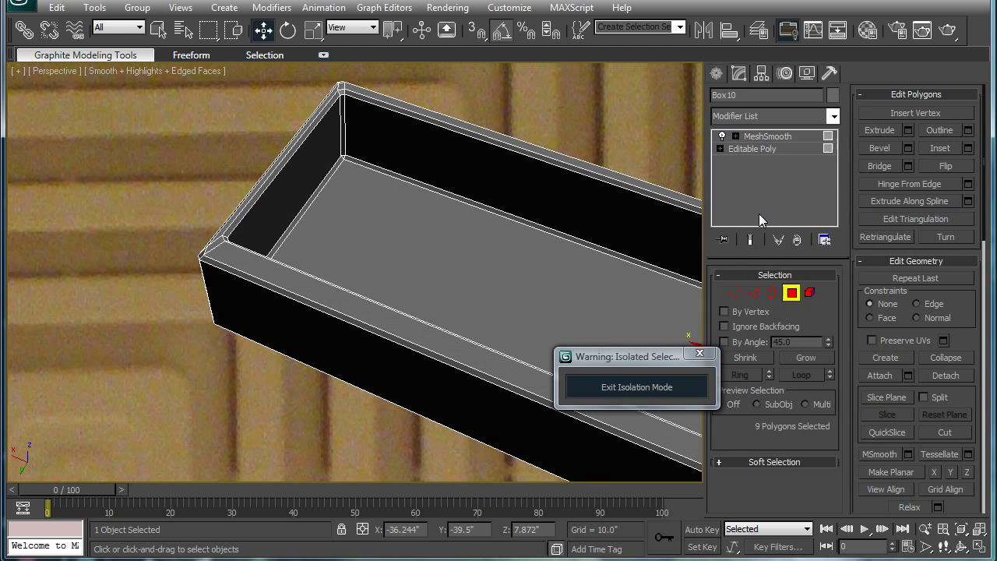
left_click(318, 172)
left_click(803, 359)
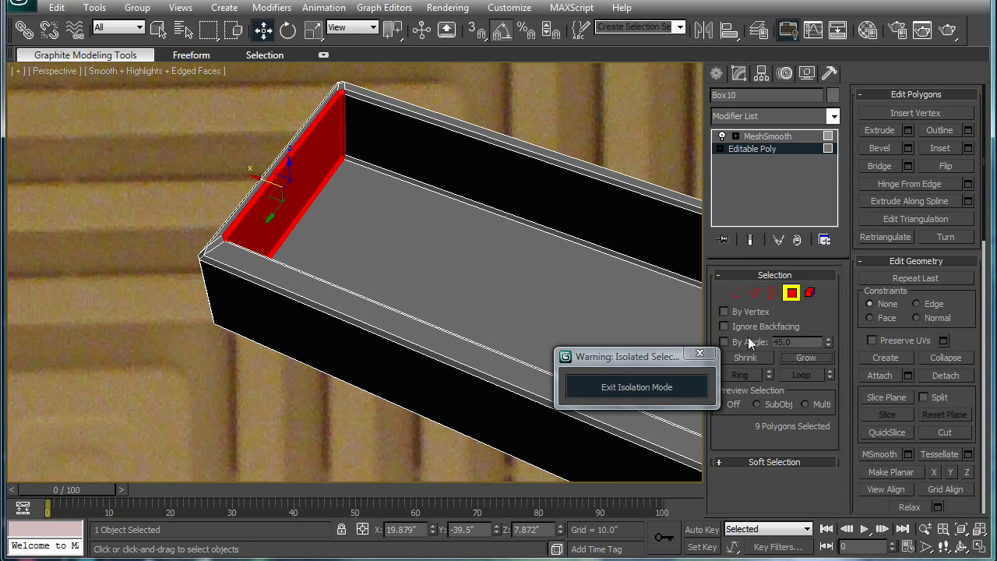
left_click_drag(261, 177, 269, 184)
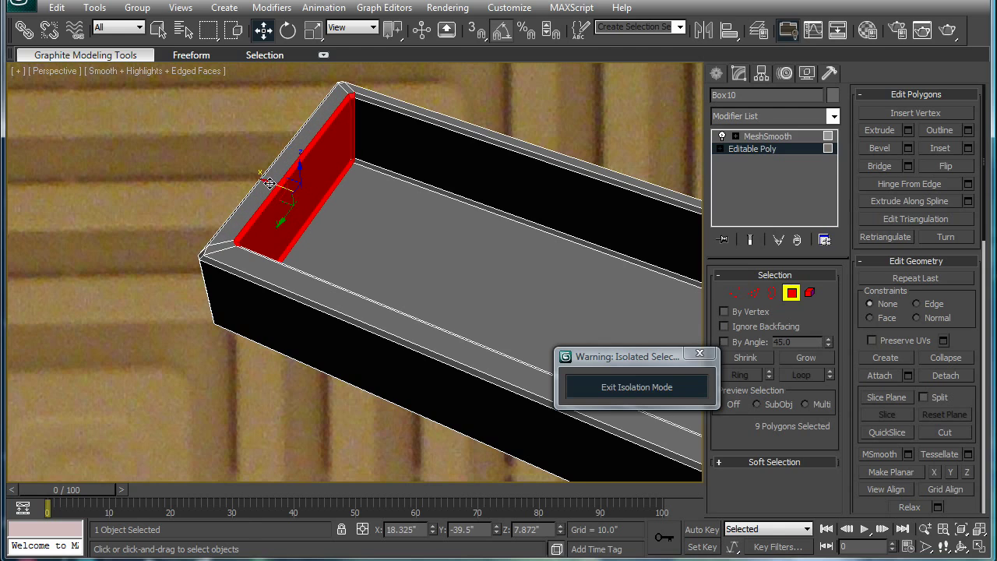
left_click(763, 137)
middle_click_drag(563, 142, 495, 147, "alt")
scroll(476, 146, "down", 3)
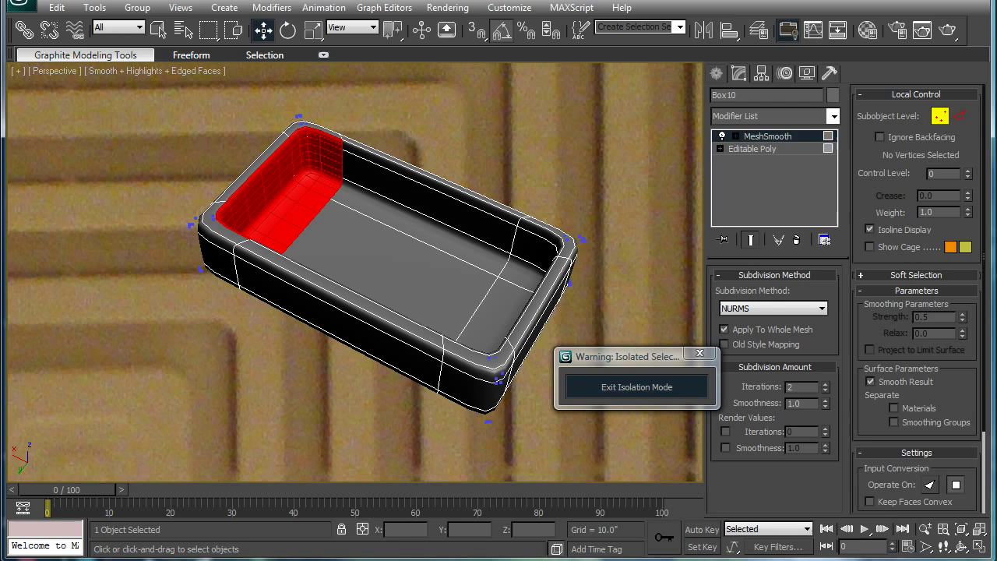